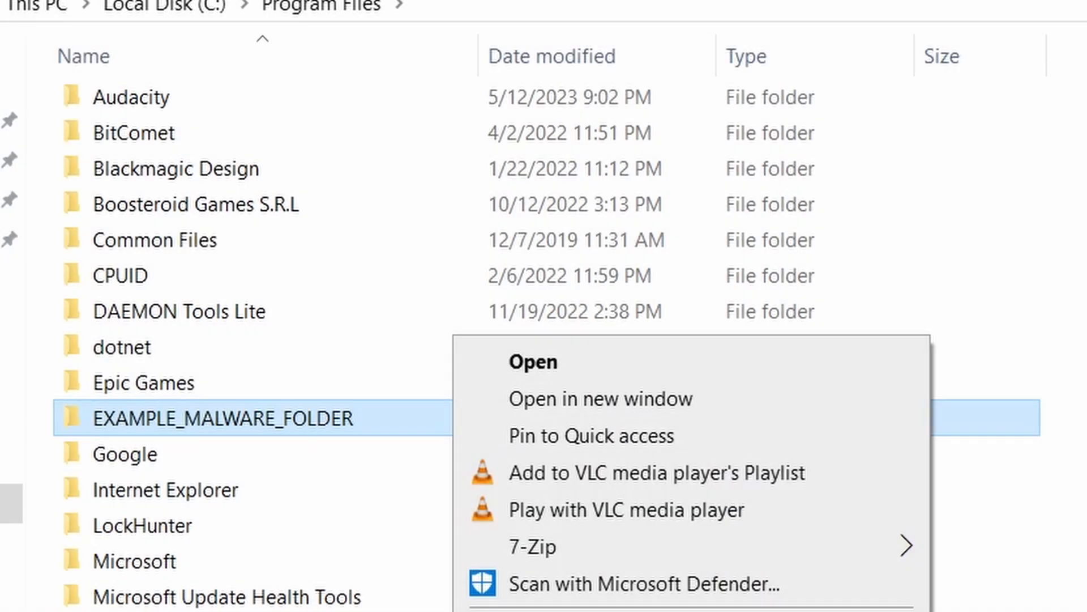
Try to delete EXAMPLE_MALWARE_FOLDER from Program Files, including a second attempt.
{"action": "key", "text": "Delete"}
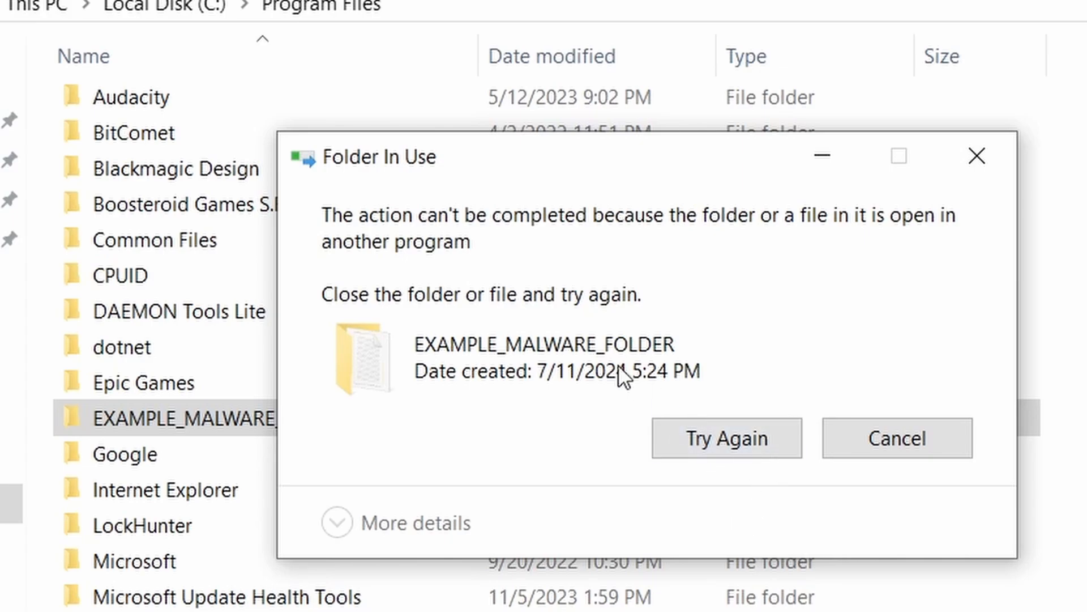
{"action": "left_click", "coordinate": [715, 444]}
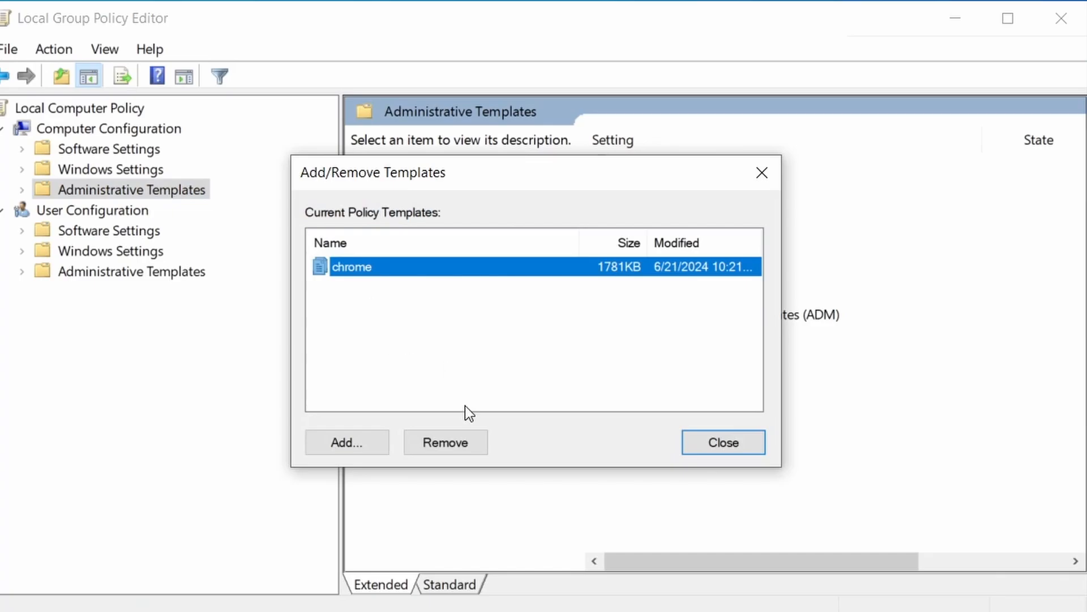
Remove the chrome policy template from the computer's Administrative Templates and close the template list.
{"action": "left_click", "coordinate": [459, 443]}
{"action": "left_click", "coordinate": [736, 443]}
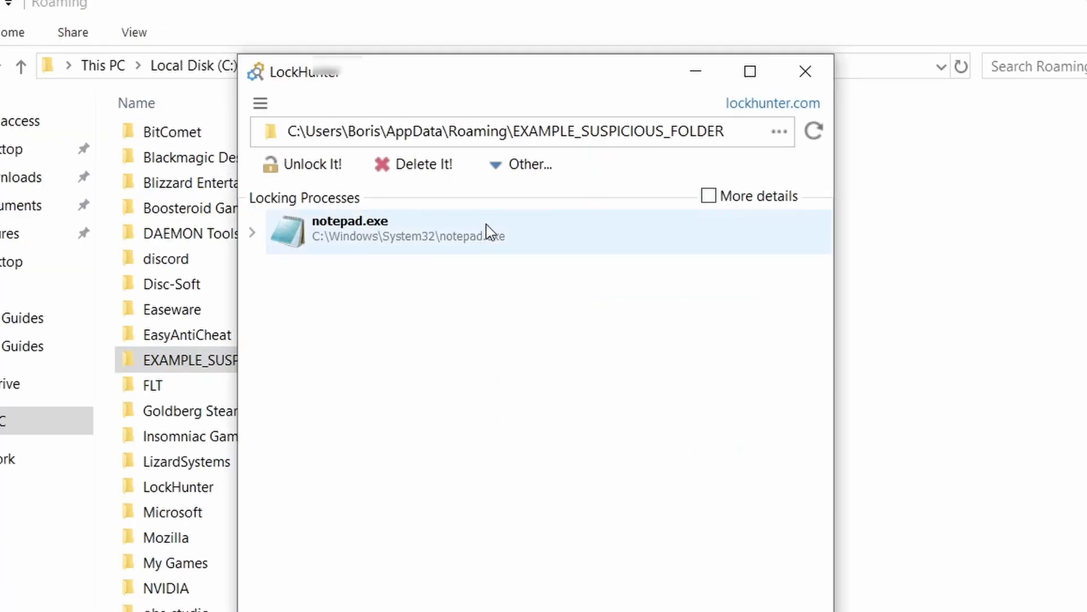
Delete the locked EXAMPLE_SUSPICIOUS_FOLDER in AppData Roaming with LockHunter.
{"action": "left_click", "coordinate": [444, 170]}
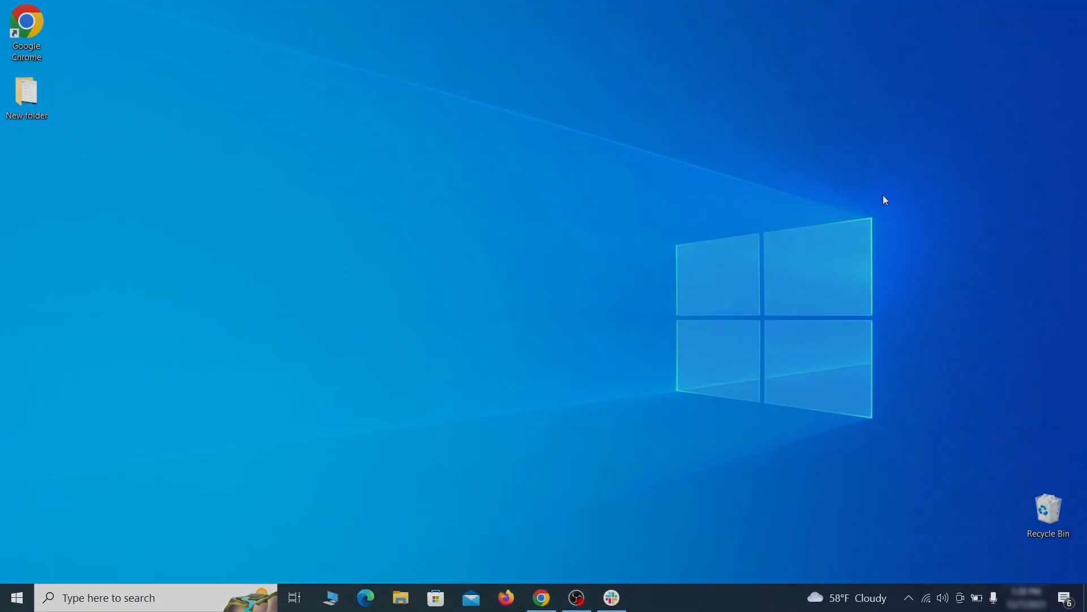
Open the Apps & features settings and sort the installed apps by install date.
{"action": "key", "text": "super"}
{"action": "type", "text": "apps & "}
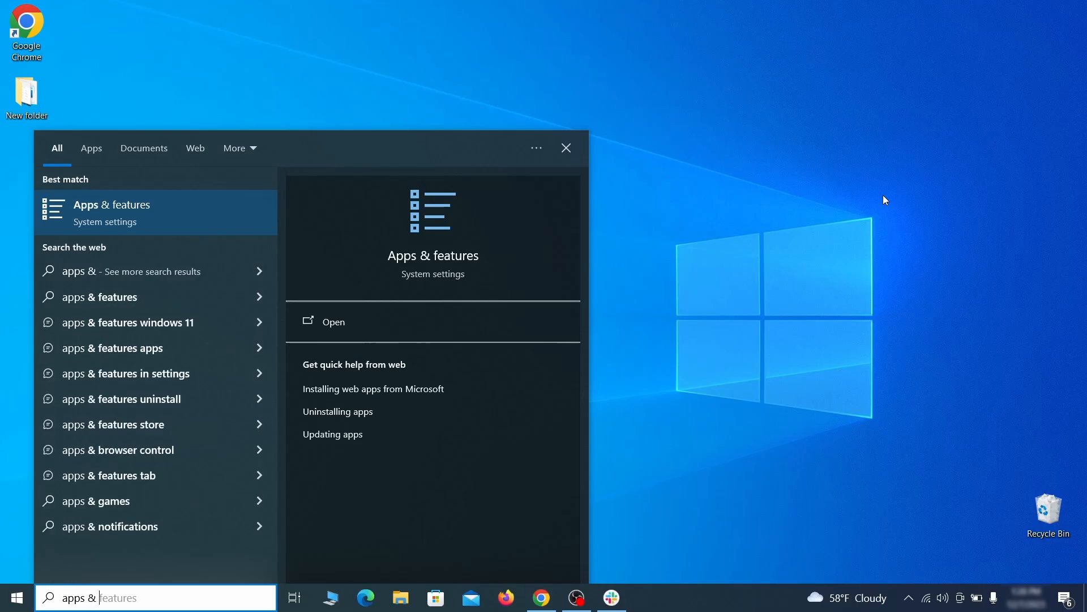
{"action": "type", "text": "features"}
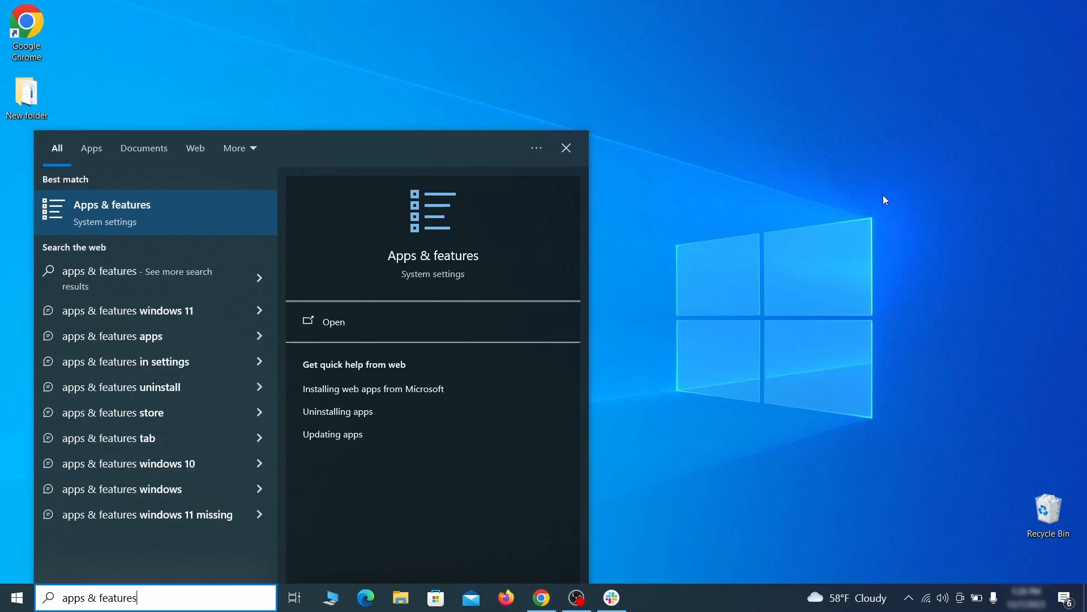
{"action": "key", "text": "Return"}
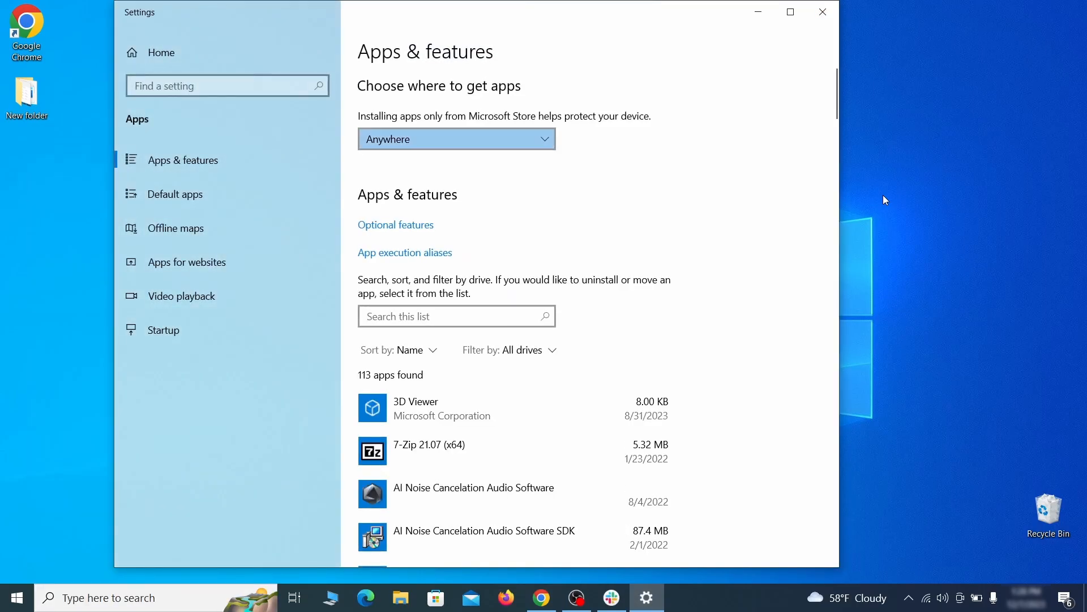
{"action": "left_click", "coordinate": [424, 350]}
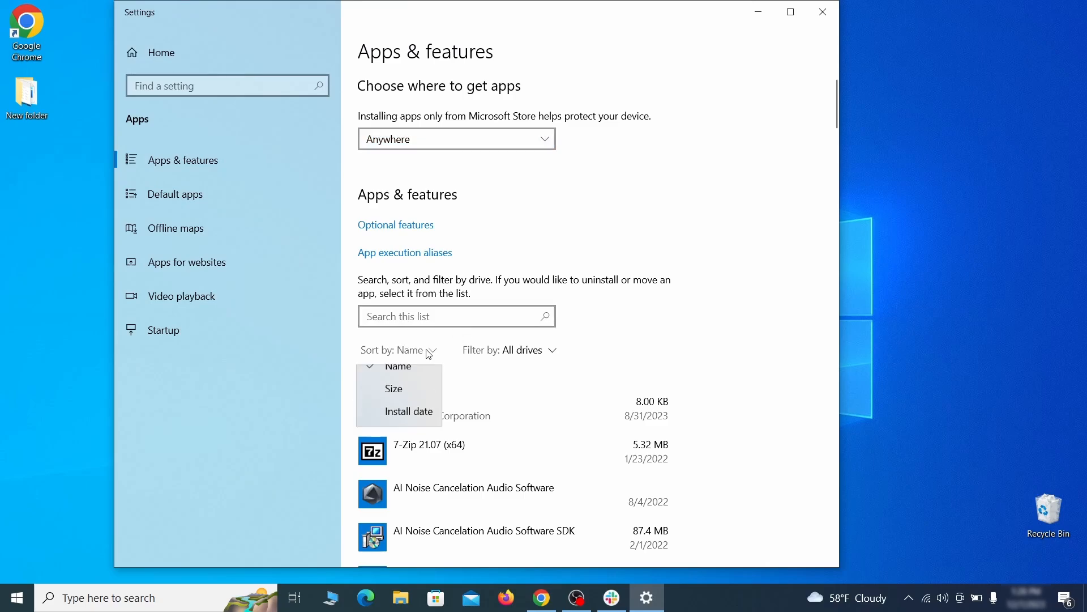
{"action": "left_click", "coordinate": [417, 425]}
{"action": "scroll", "coordinate": [583, 378], "scroll_direction": "down", "scroll_amount": 3}
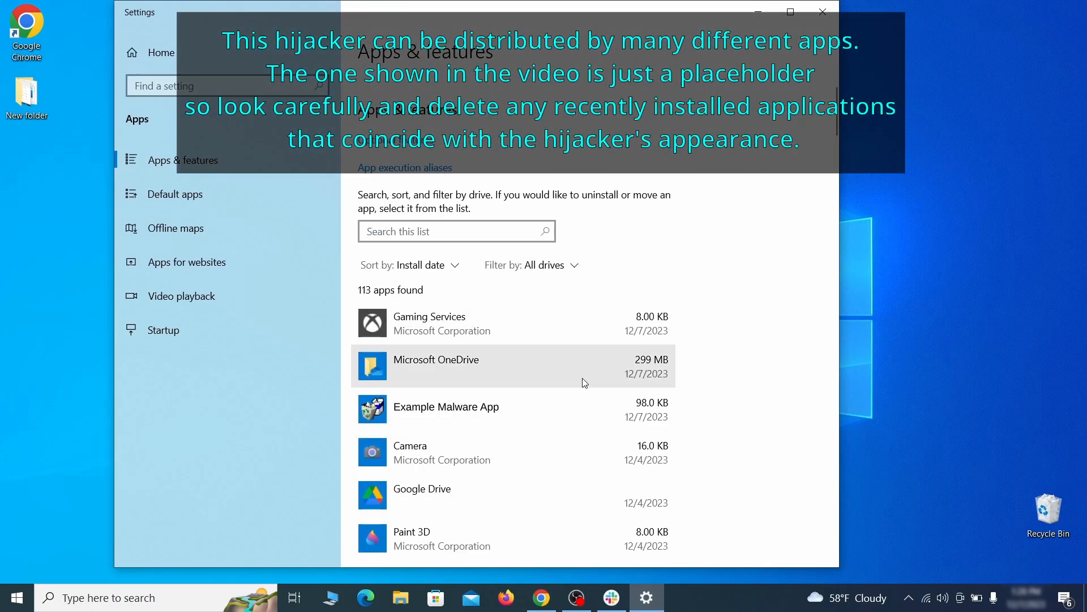
Uninstall the recently installed Example Malware App and close the settings window.
{"action": "left_click", "coordinate": [554, 403]}
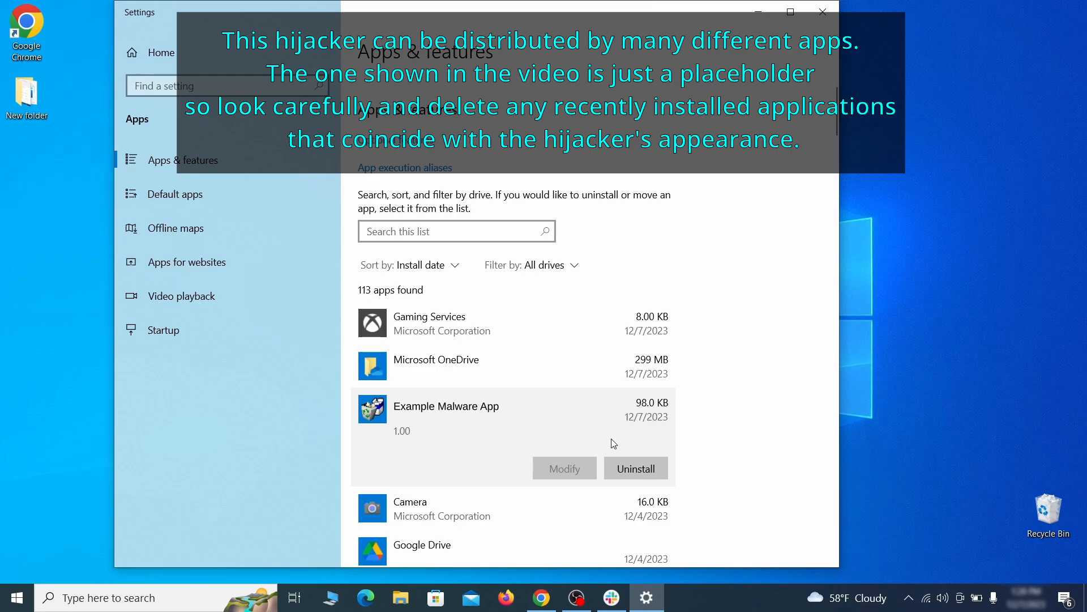
{"action": "left_click", "coordinate": [649, 466]}
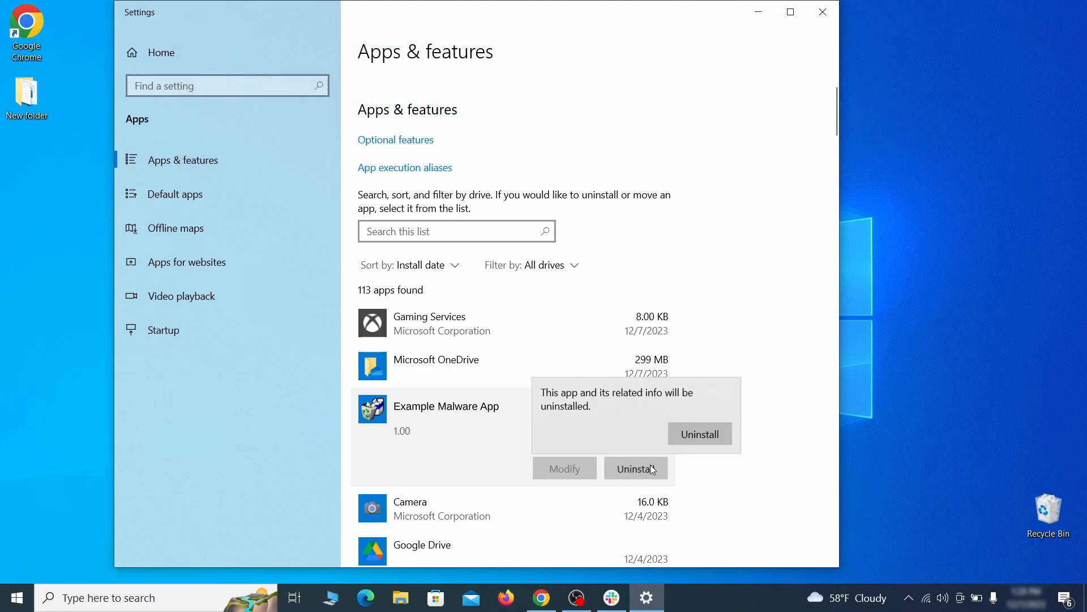
{"action": "left_click", "coordinate": [719, 433]}
{"action": "left_click", "coordinate": [624, 426]}
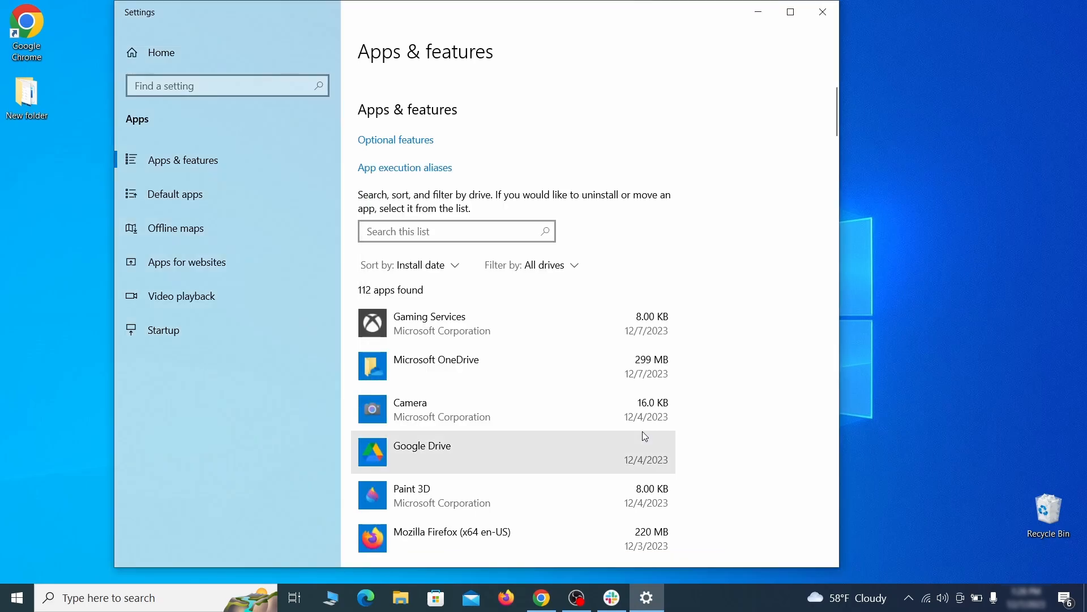
{"action": "left_click", "coordinate": [835, 17]}
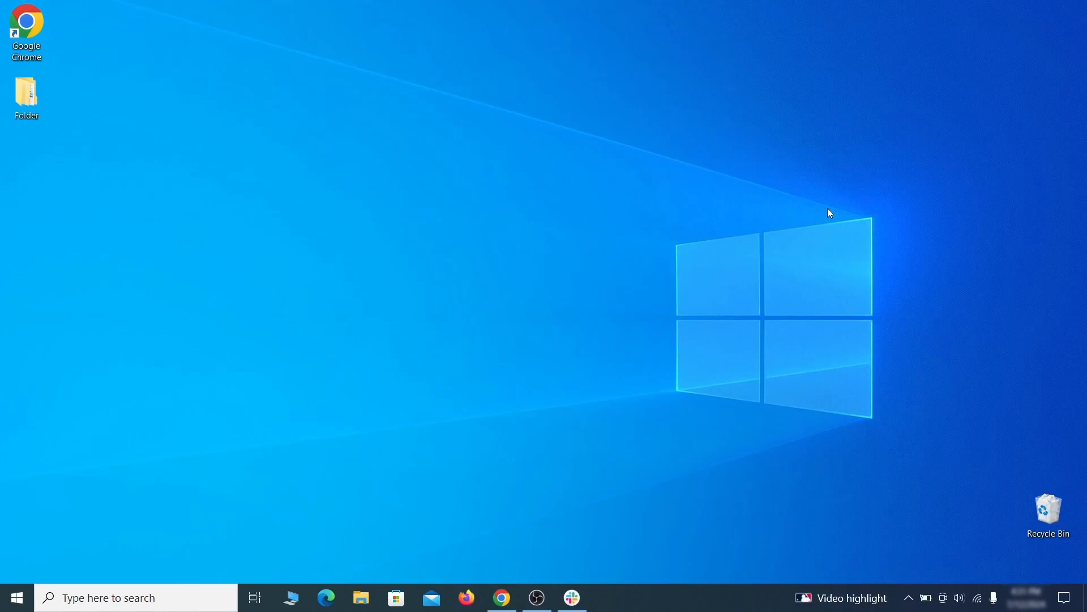
Open File Explorer Options and enable showing hidden files, folders, and drives.
{"action": "left_click", "coordinate": [23, 596]}
{"action": "type", "text": "folder options"}
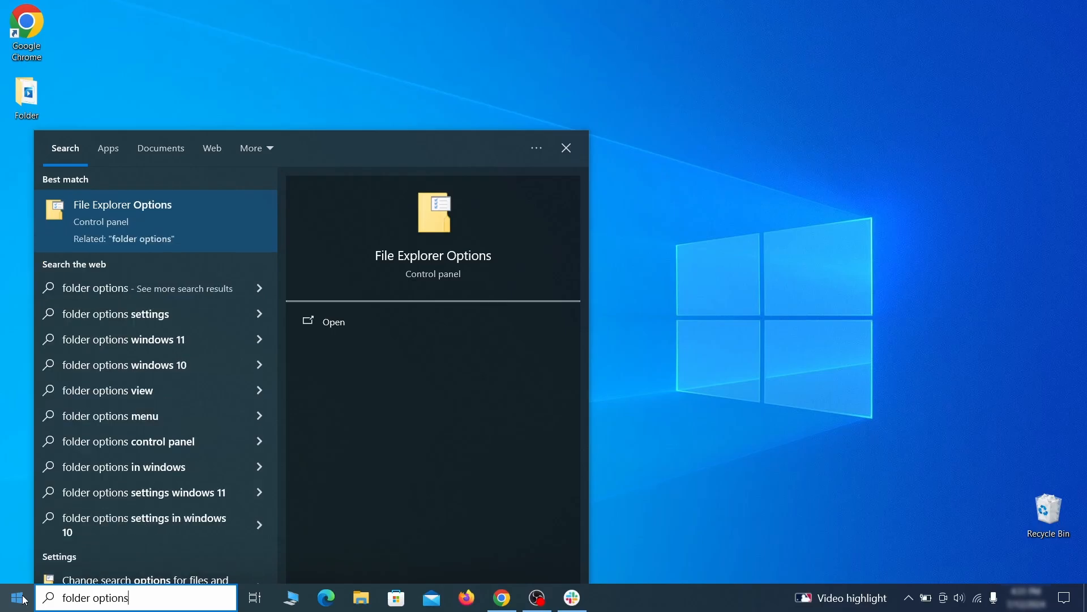
{"action": "key", "text": "Return"}
{"action": "left_click", "coordinate": [213, 137]}
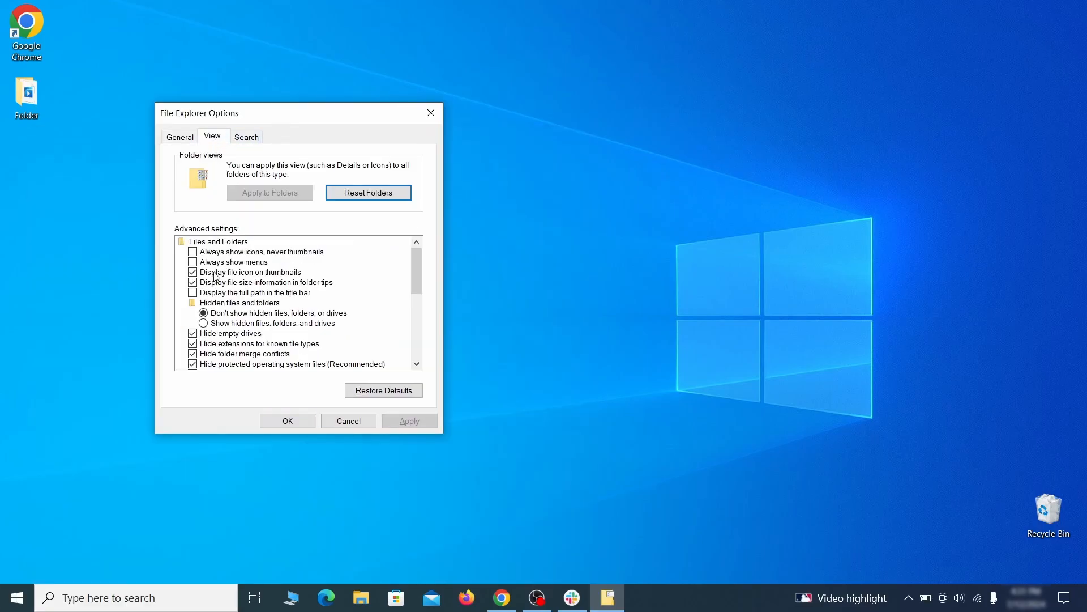
{"action": "left_click", "coordinate": [205, 323]}
{"action": "left_click", "coordinate": [288, 421]}
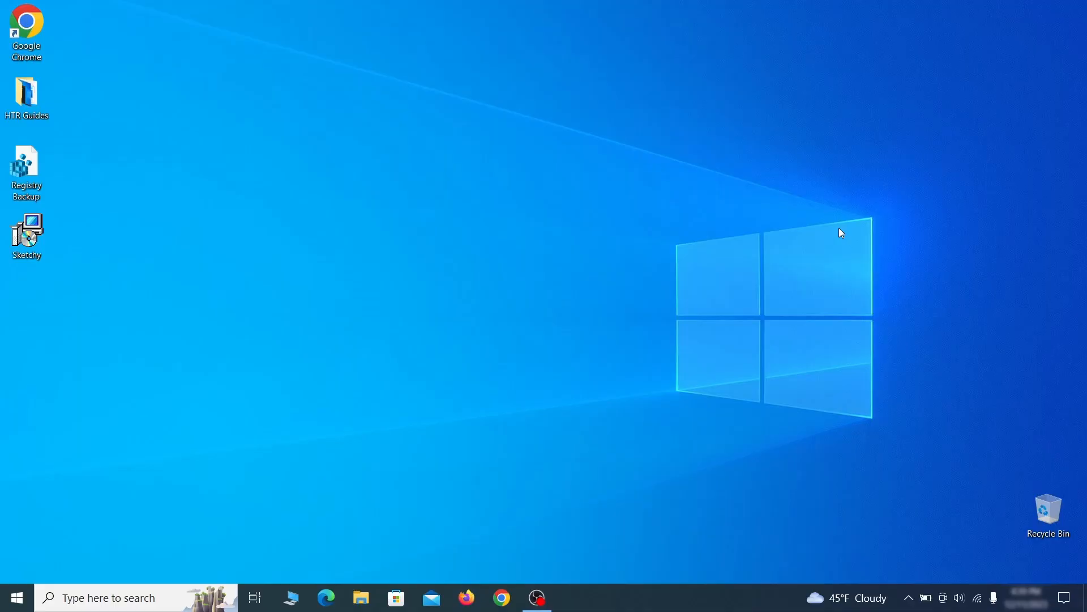
Open Task Scheduler and display the tasks in the Task Scheduler Library.
{"action": "key", "text": "super"}
{"action": "type", "text": "task sched"}
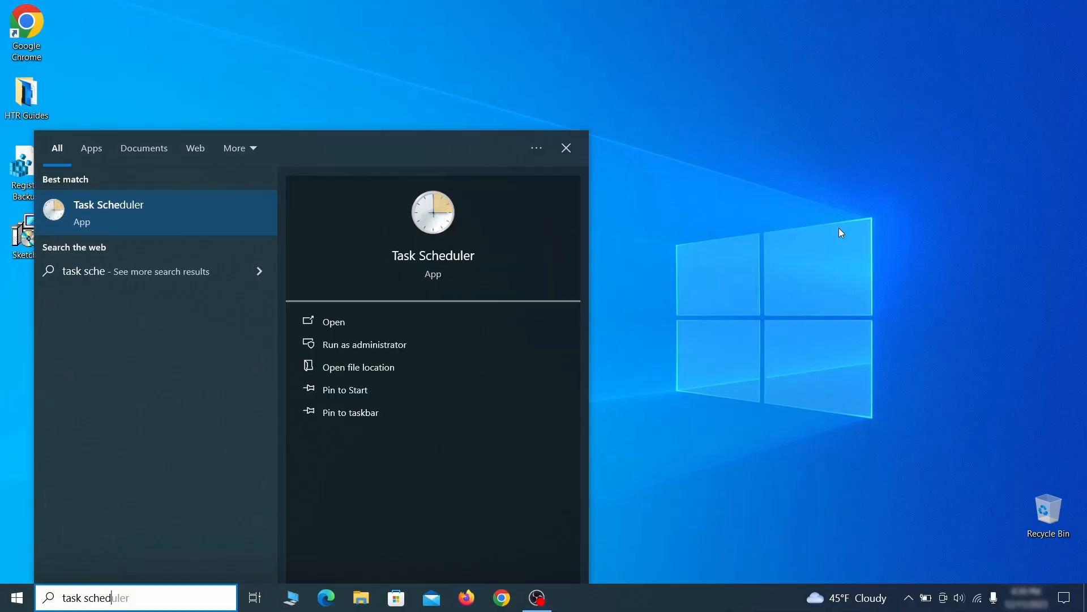
{"action": "type", "text": "uler"}
{"action": "key", "text": "Return"}
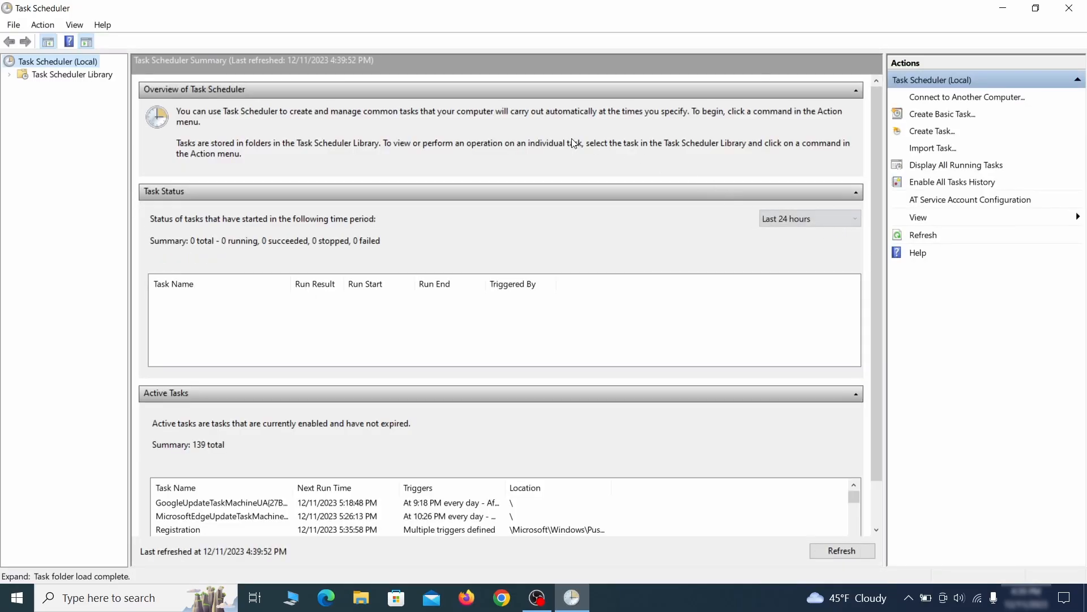
{"action": "left_click", "coordinate": [97, 75]}
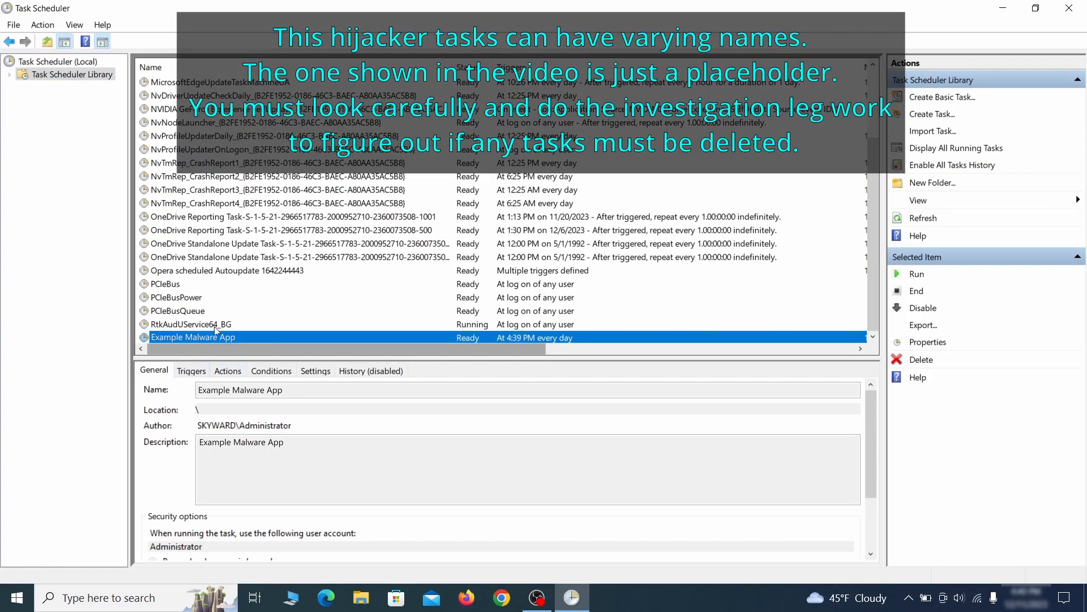
Examine the triggers and actions in the Example Malware App task's properties, closing them without changes.
{"action": "right_click", "coordinate": [313, 339]}
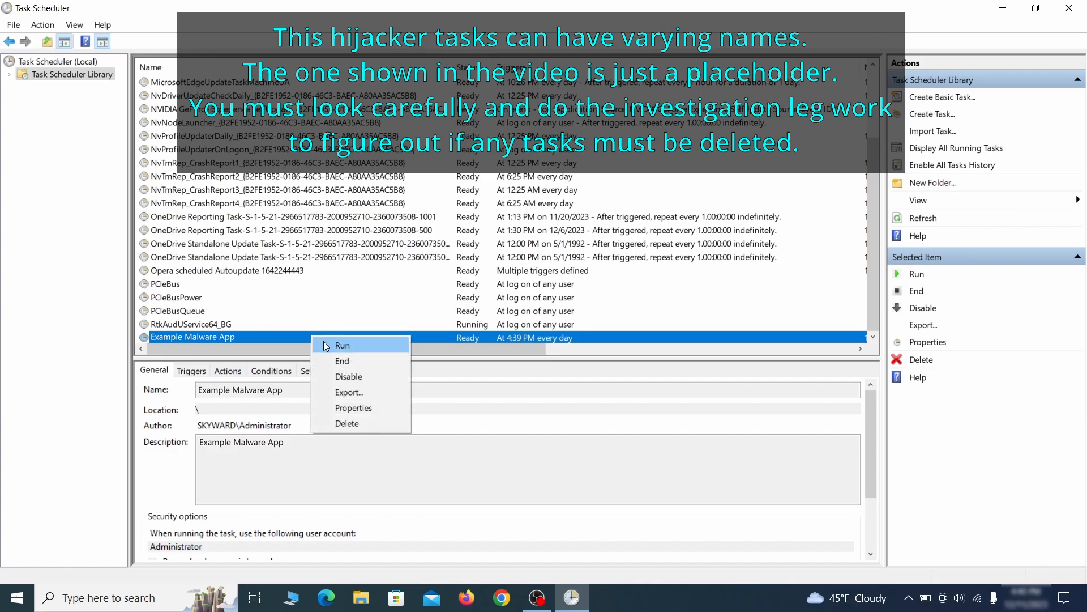
{"action": "left_click", "coordinate": [358, 413]}
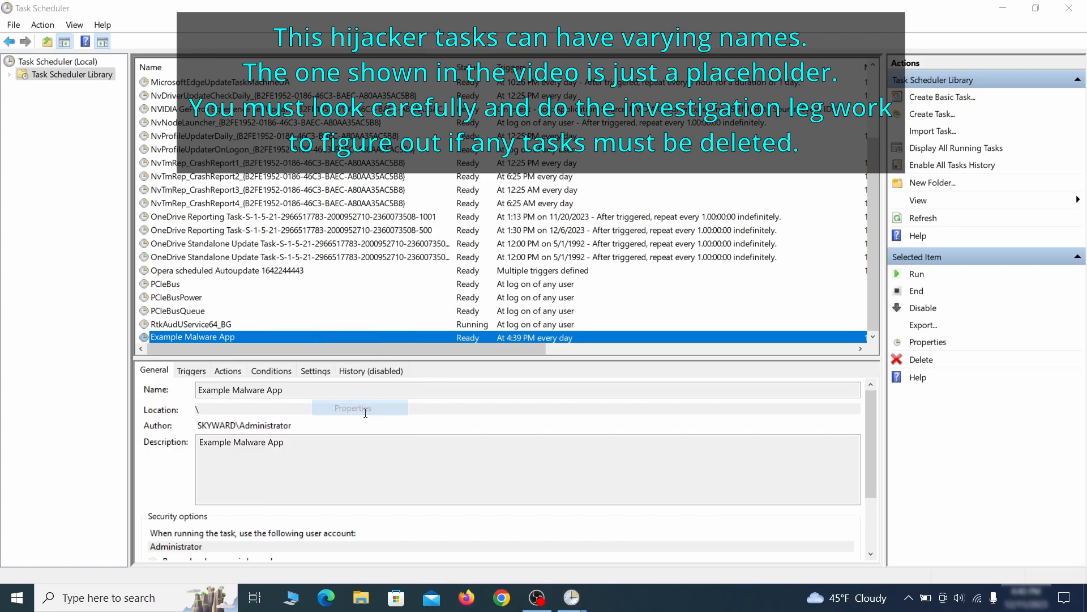
{"action": "left_click", "coordinate": [125, 92]}
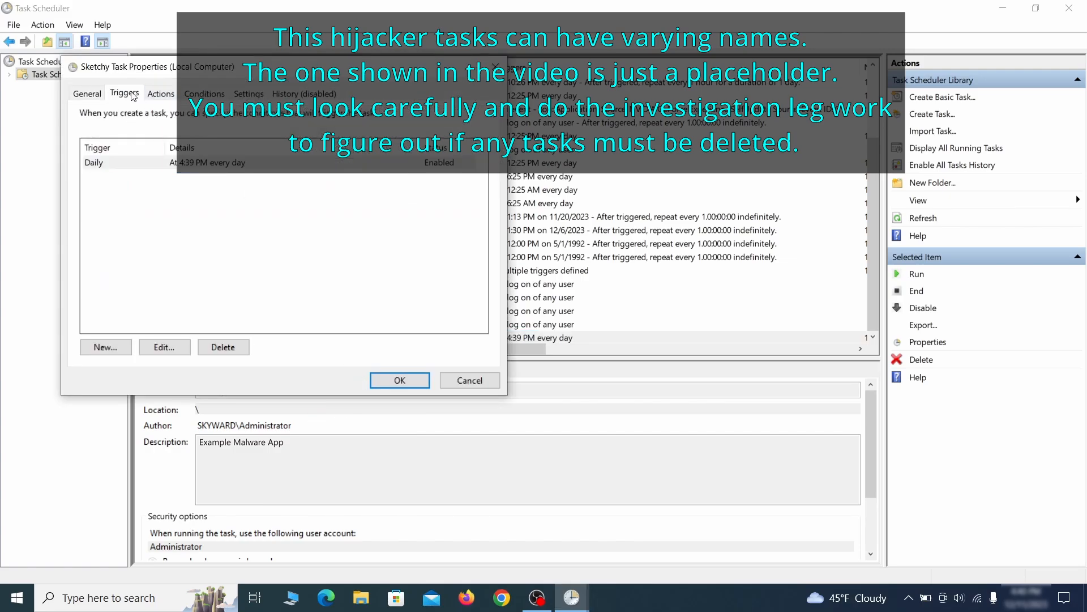
{"action": "left_click", "coordinate": [161, 93]}
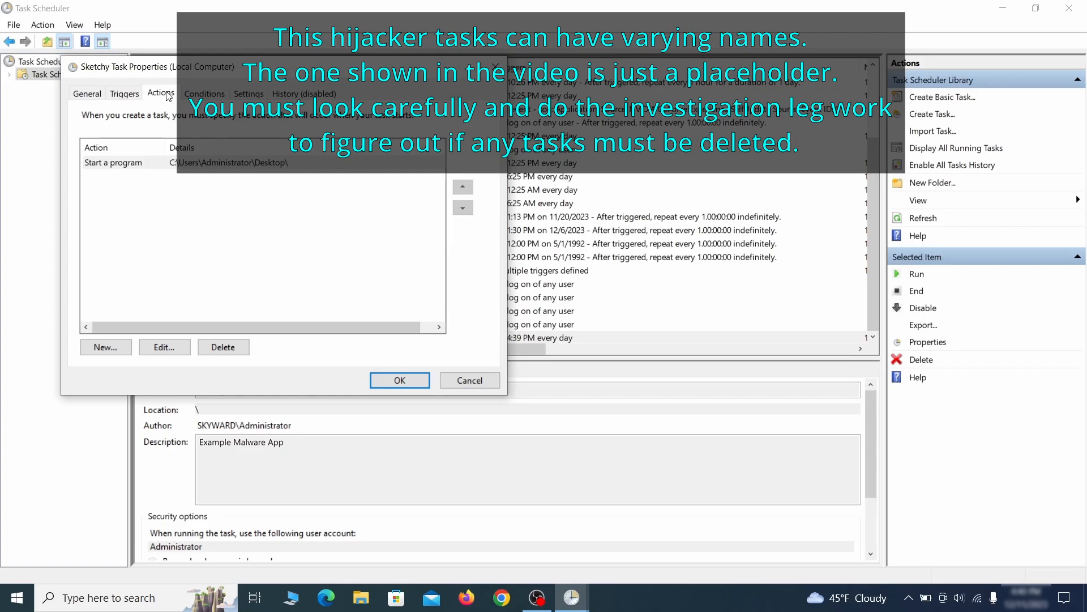
{"action": "key", "text": "Escape"}
Delete the Example Malware App task from the Task Scheduler Library.
{"action": "right_click", "coordinate": [349, 336]}
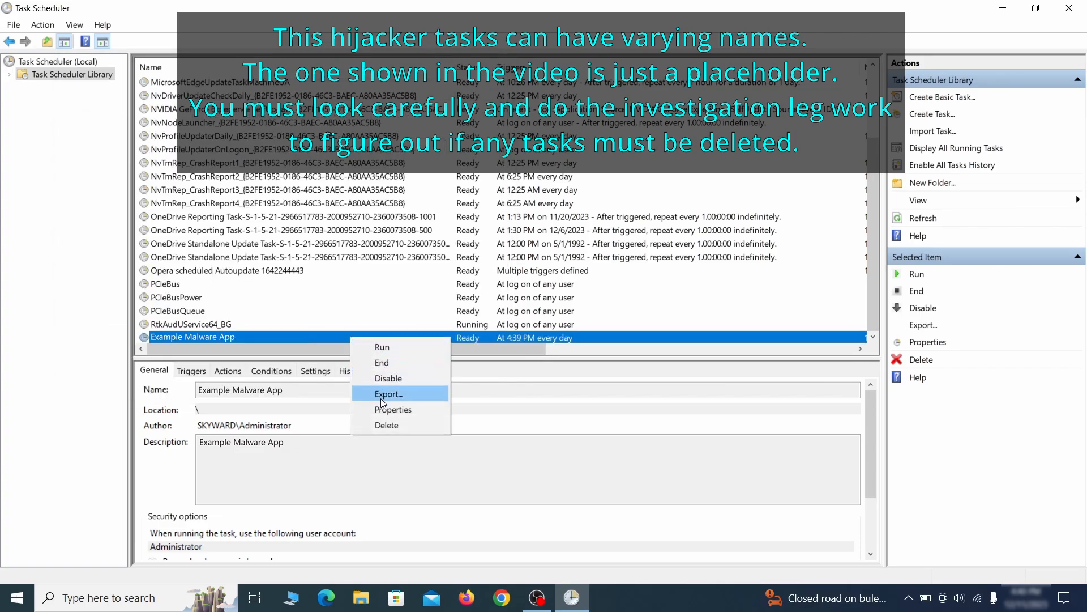
{"action": "left_click", "coordinate": [386, 424]}
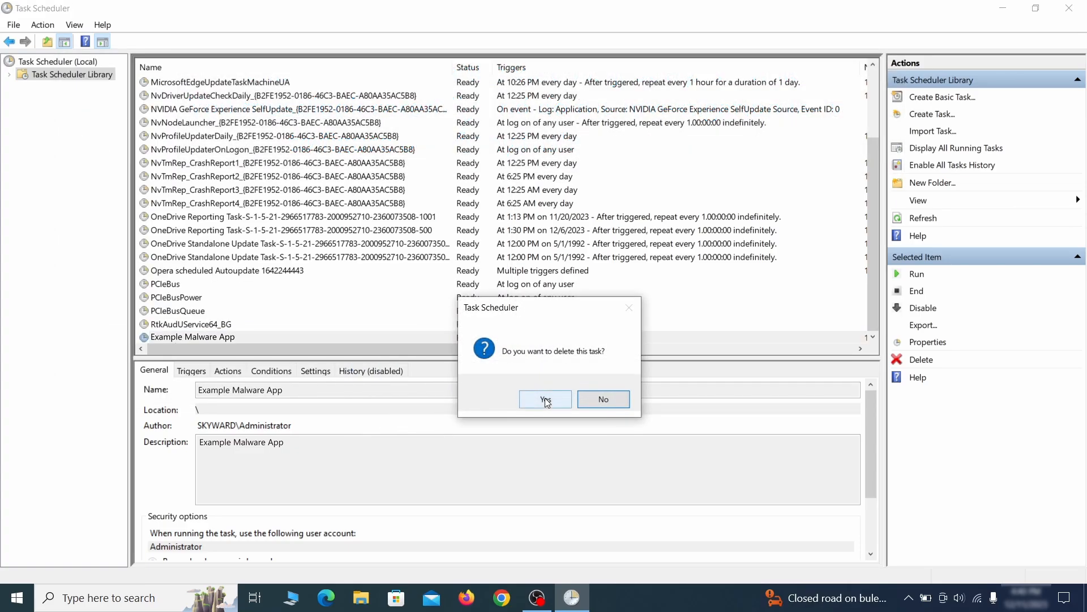
{"action": "left_click", "coordinate": [546, 399]}
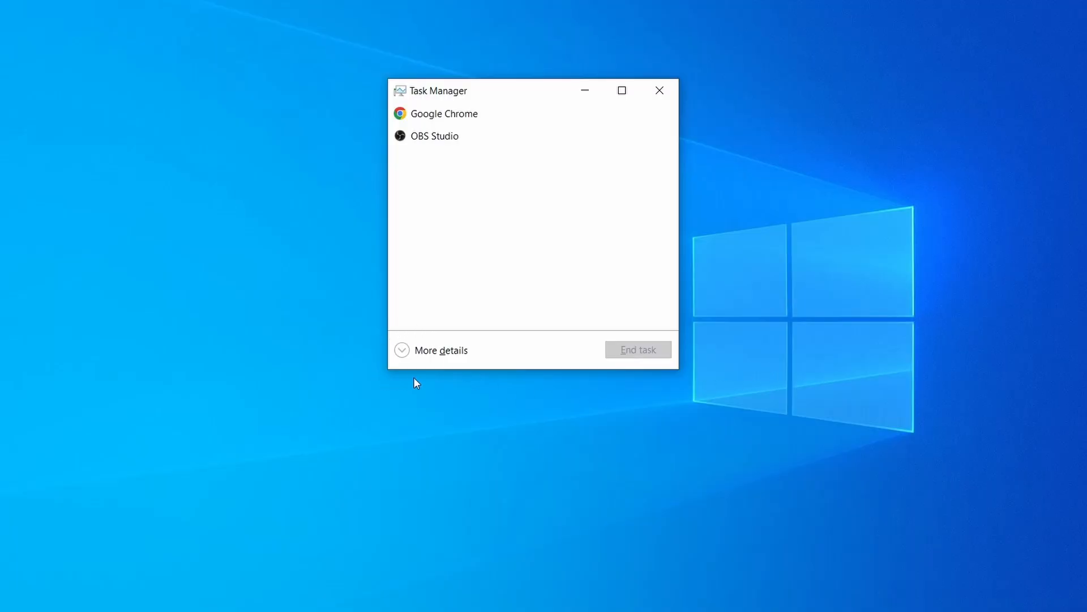
Expand Task Manager to its detailed view and sort the processes by CPU usage, then by memory usage.
{"action": "left_click", "coordinate": [402, 352]}
{"action": "left_click", "coordinate": [534, 127]}
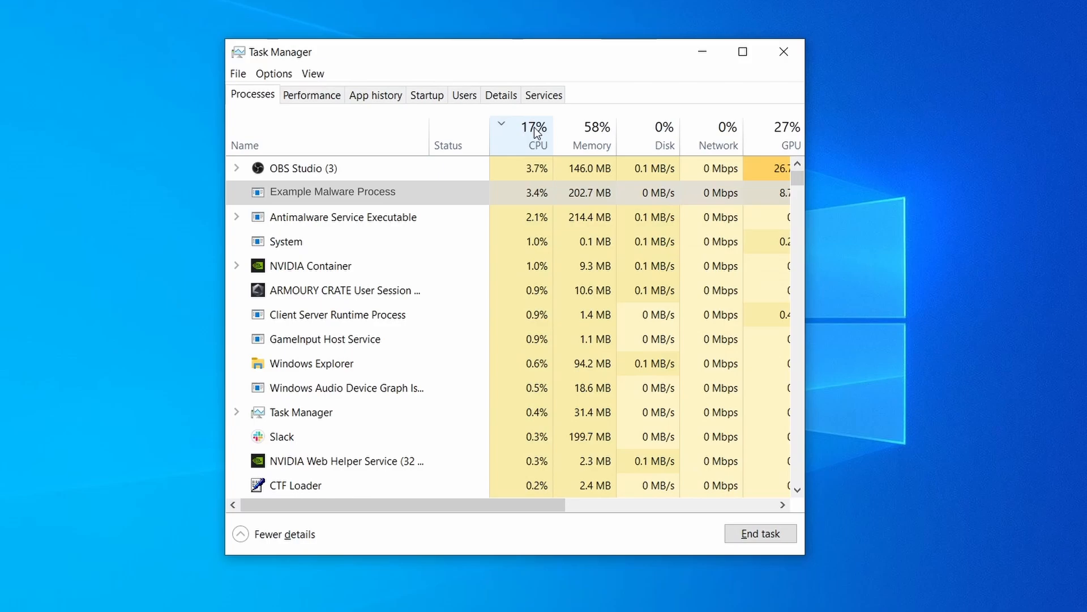
{"action": "left_click", "coordinate": [591, 134]}
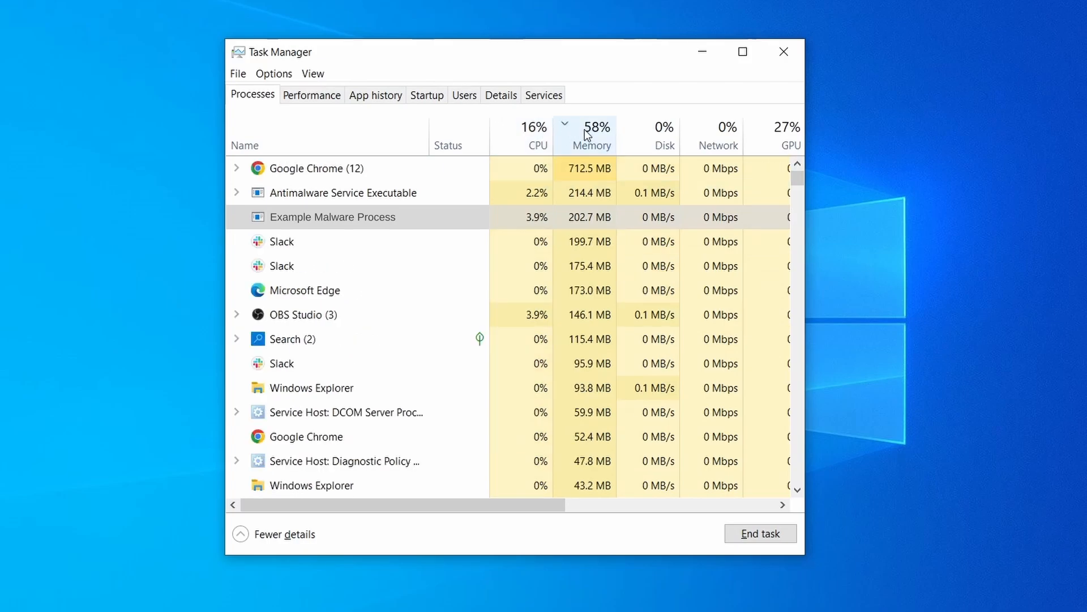
Open the file location of Example Malware Process and delete all the files in that folder.
{"action": "right_click", "coordinate": [519, 218]}
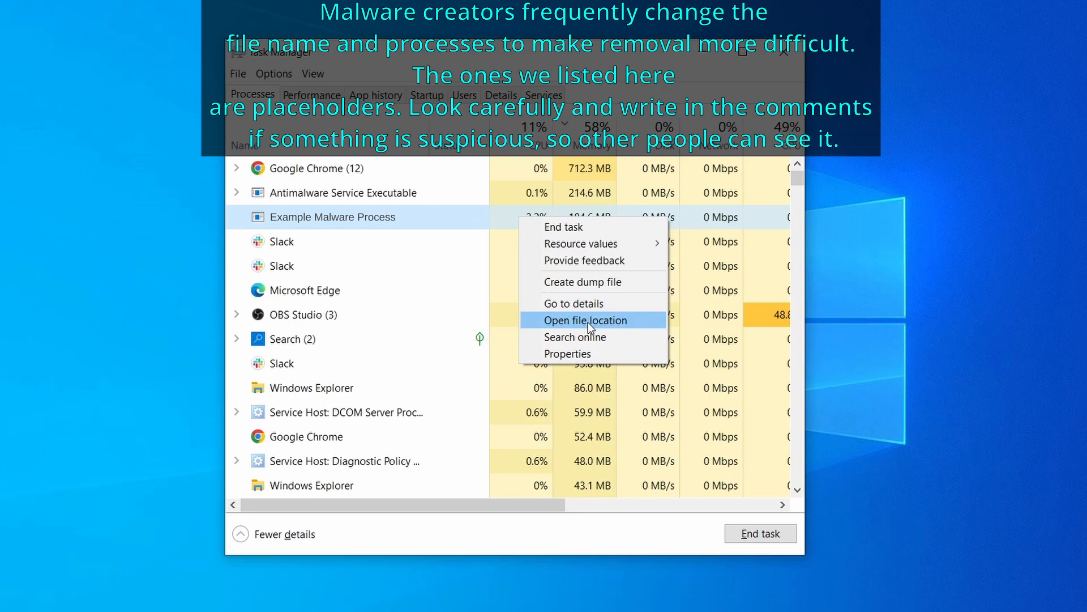
{"action": "left_click", "coordinate": [588, 322]}
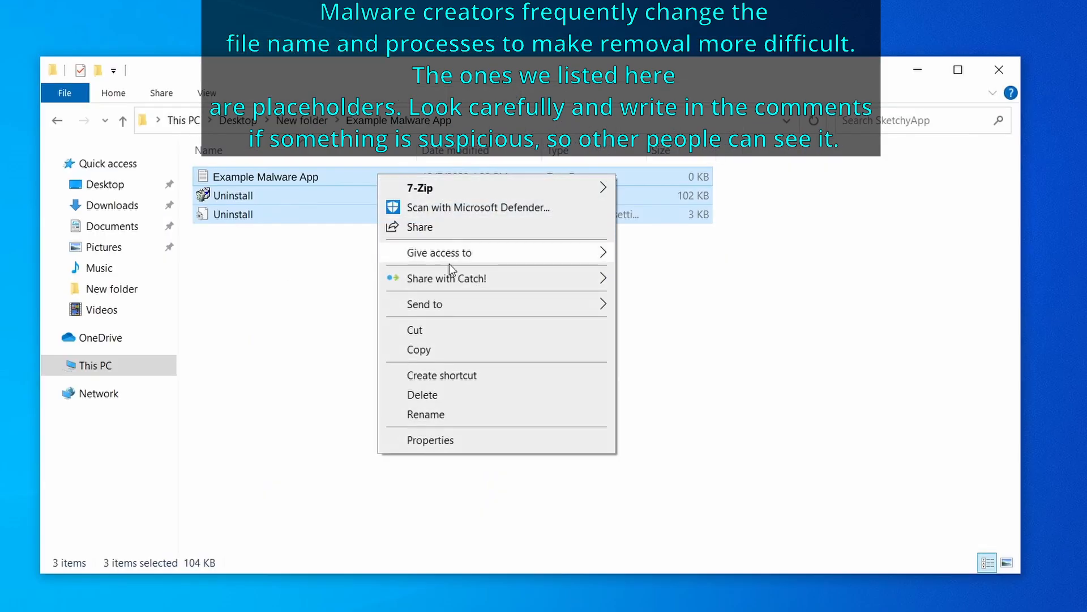
{"action": "left_click", "coordinate": [471, 393]}
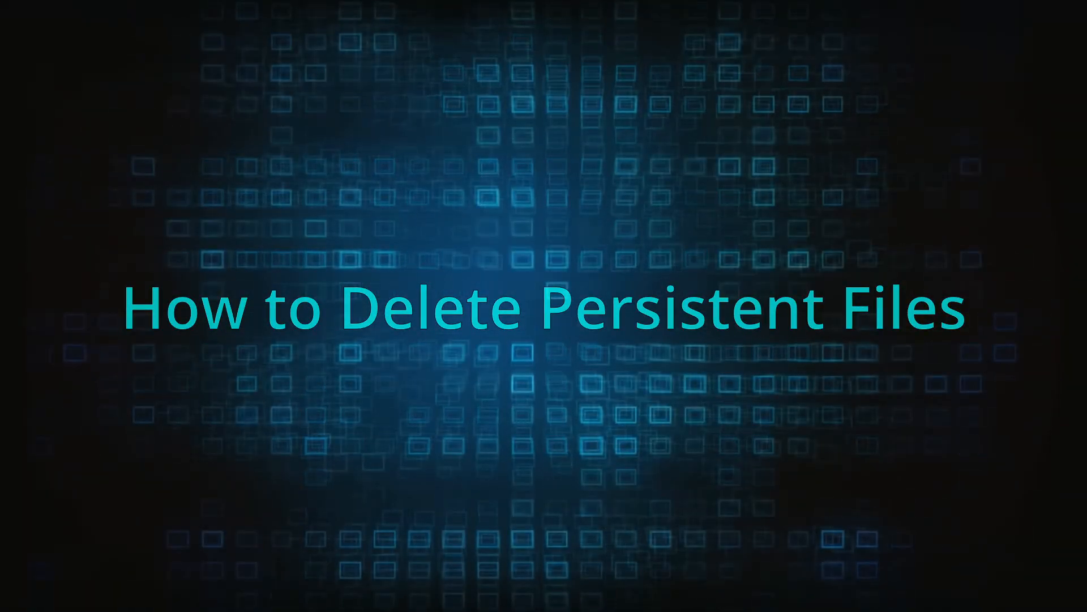
Try to delete EXAMPLE_MALWARE_FOLDER from the Program Files folder in File Explorer.
{"action": "right_click", "coordinate": [460, 259]}
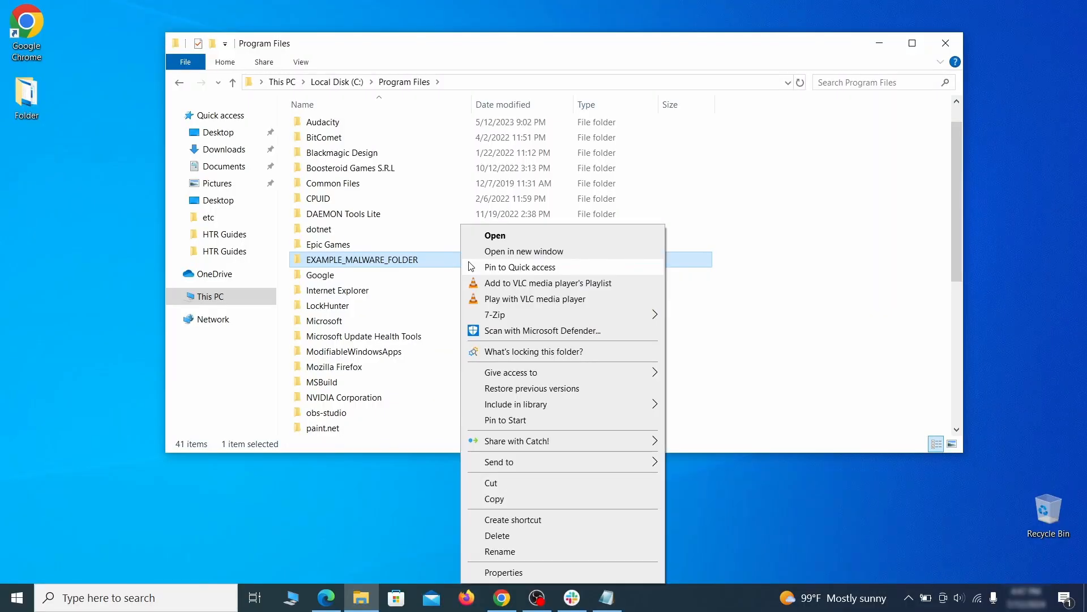
{"action": "left_click", "coordinate": [521, 537]}
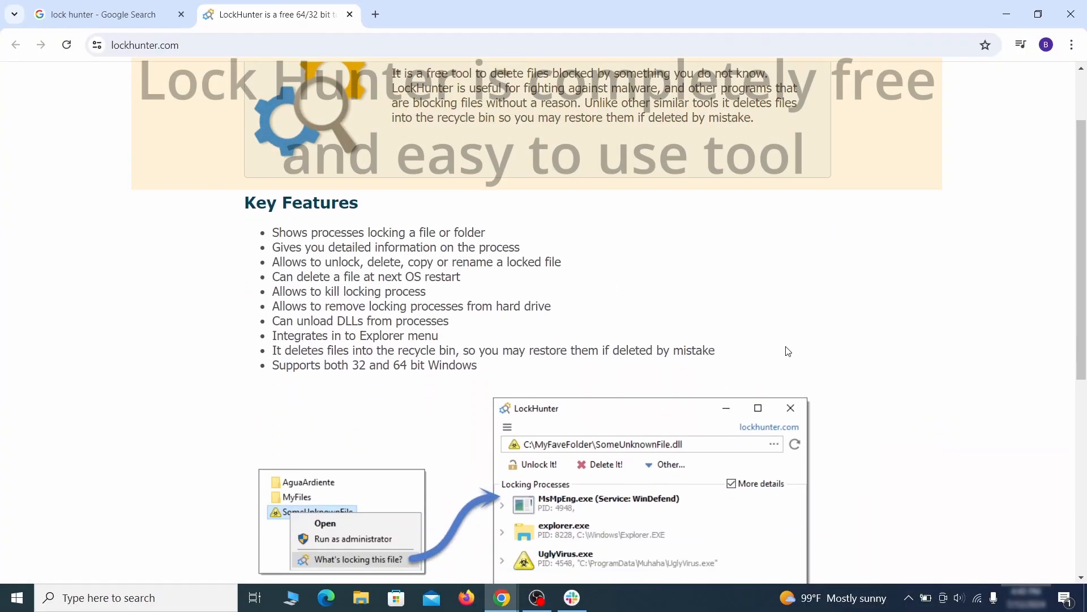
Get the LockHunter setup from lockhunter.com, run the downloaded file and install the program.
{"action": "scroll", "coordinate": [788, 351], "scroll_direction": "down", "scroll_amount": 5}
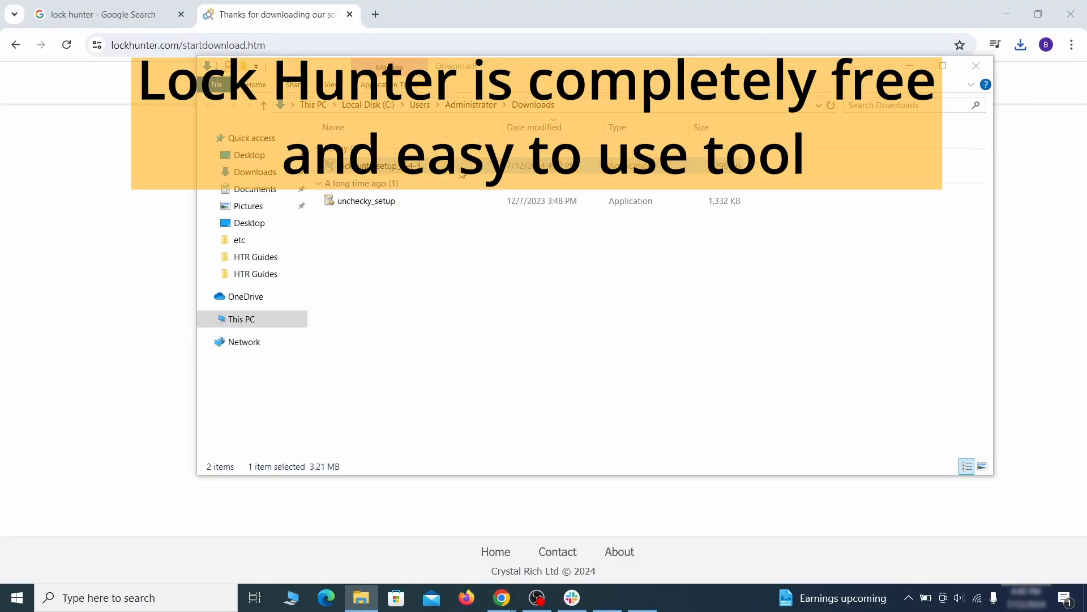
{"action": "double_click", "coordinate": [461, 173]}
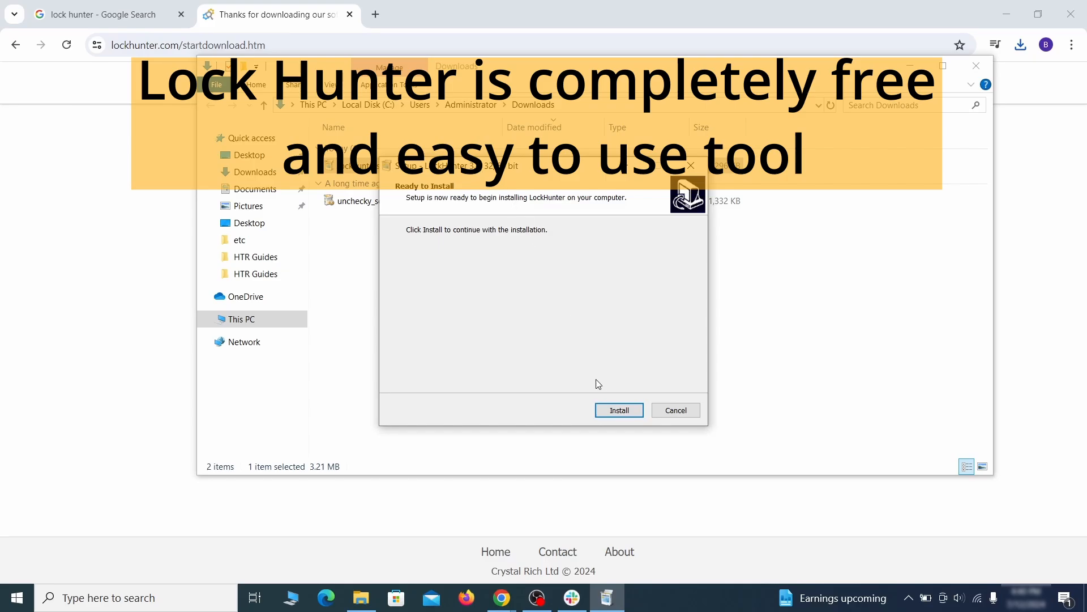
{"action": "left_click", "coordinate": [616, 410]}
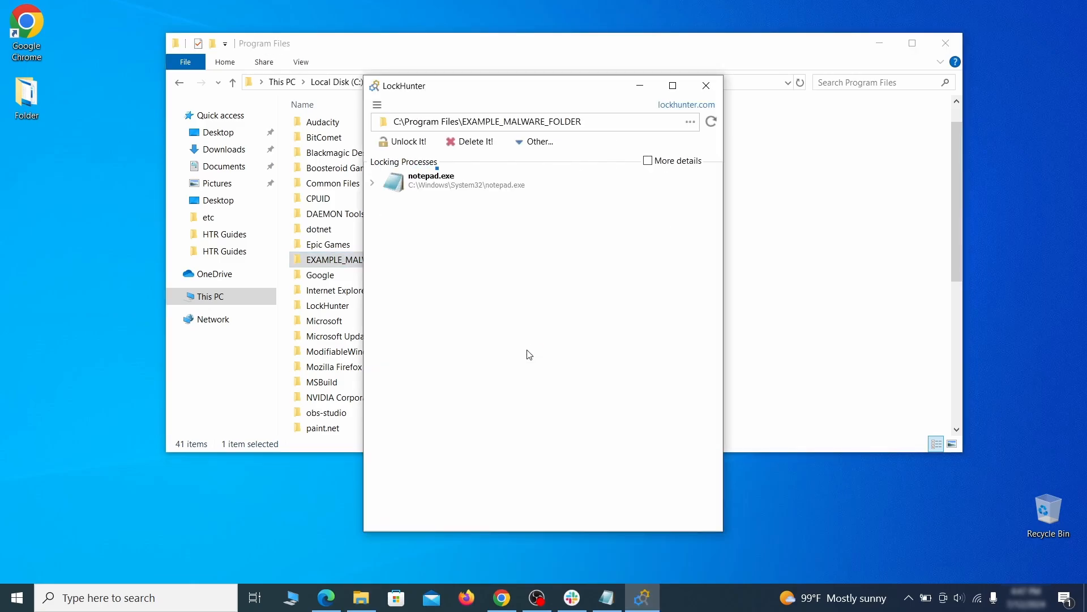
Delete the locked EXAMPLE_MALWARE_FOLDER from Program Files with LockHunter, accept the warning and close LockHunter.
{"action": "left_click", "coordinate": [485, 147]}
{"action": "left_click", "coordinate": [599, 353]}
{"action": "left_click", "coordinate": [706, 86]}
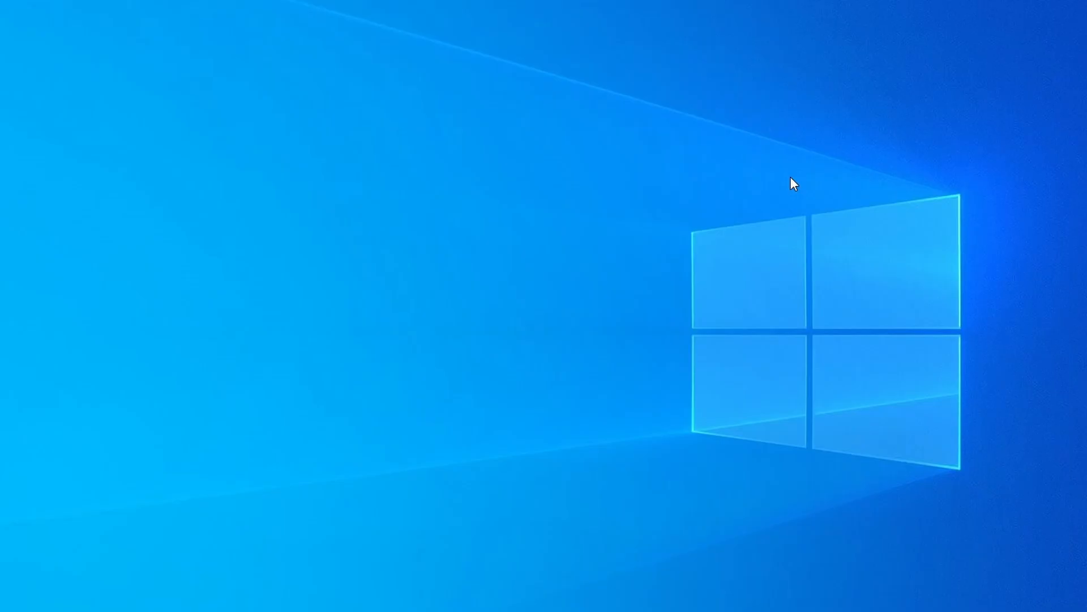
Examine the running processes in Task Manager again, sorted by CPU usage and by memory usage.
{"action": "key", "text": "ctrl+shift+Escape"}
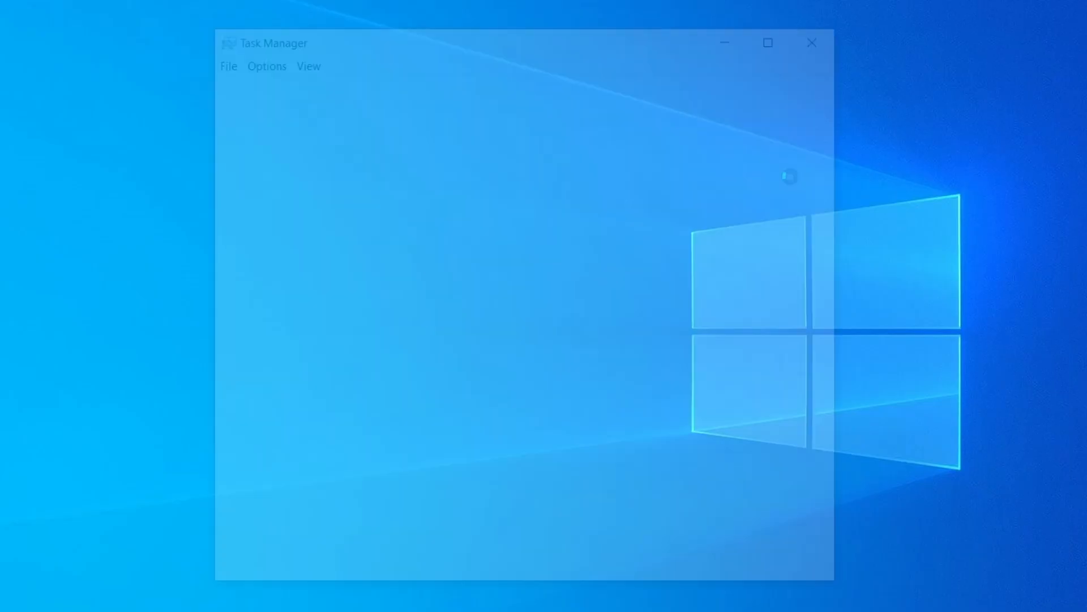
{"action": "left_click", "coordinate": [526, 134]}
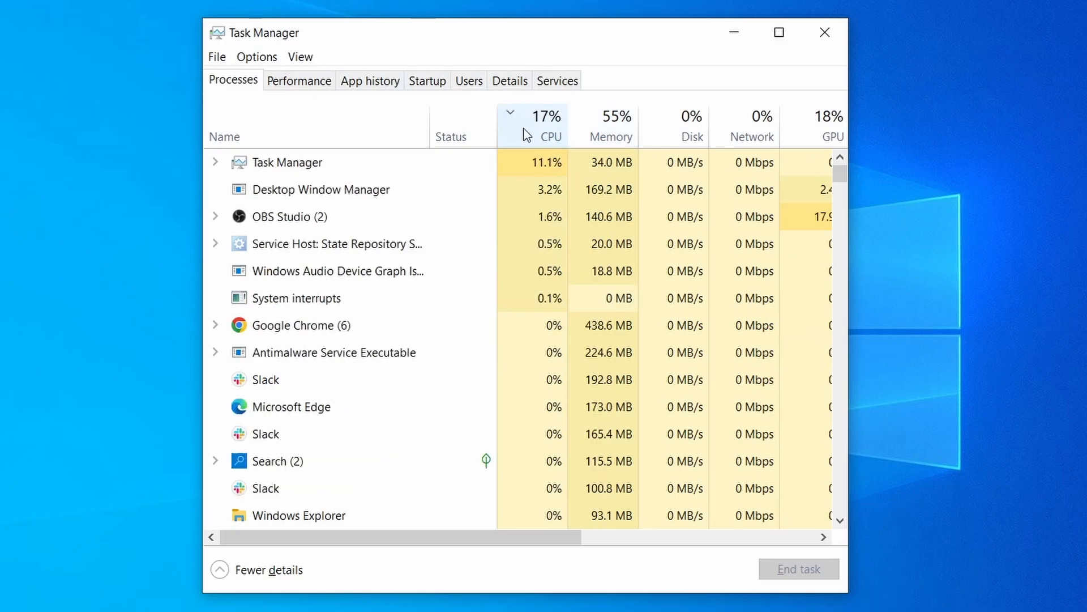
{"action": "left_click", "coordinate": [617, 121]}
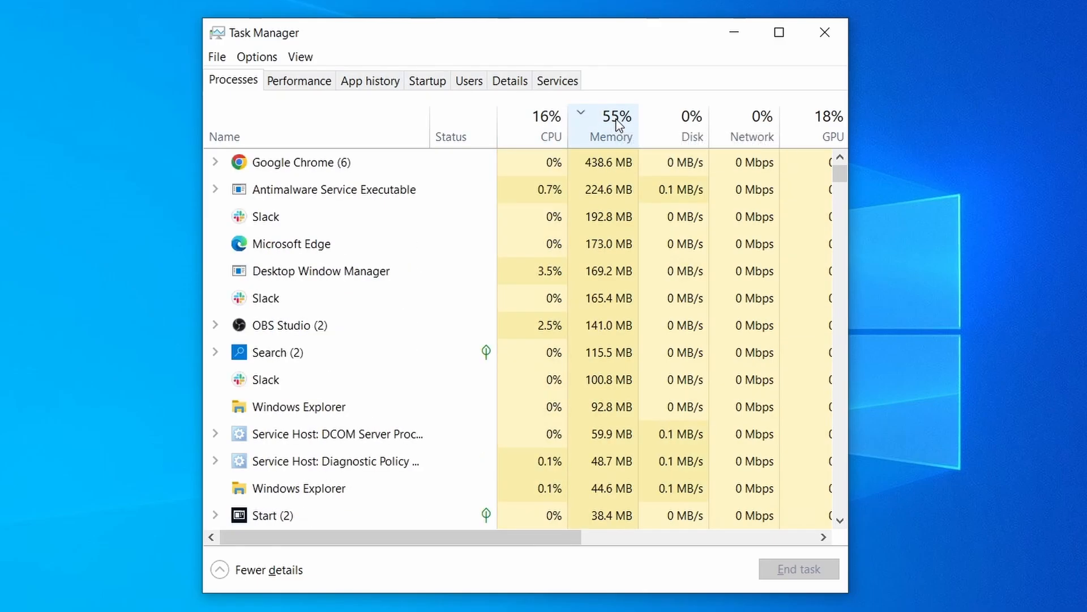
{"action": "scroll", "coordinate": [471, 382], "scroll_direction": "down", "scroll_amount": 2}
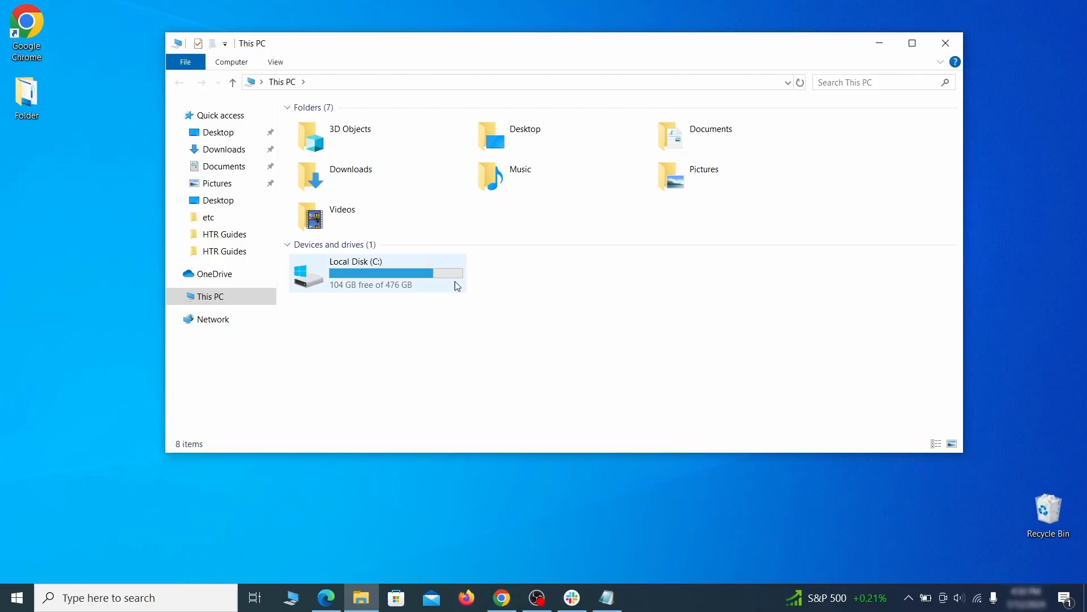
Open the AppData\Roaming folder of the personal user profile on Local Disk (C:) in File Explorer.
{"action": "double_click", "coordinate": [454, 282]}
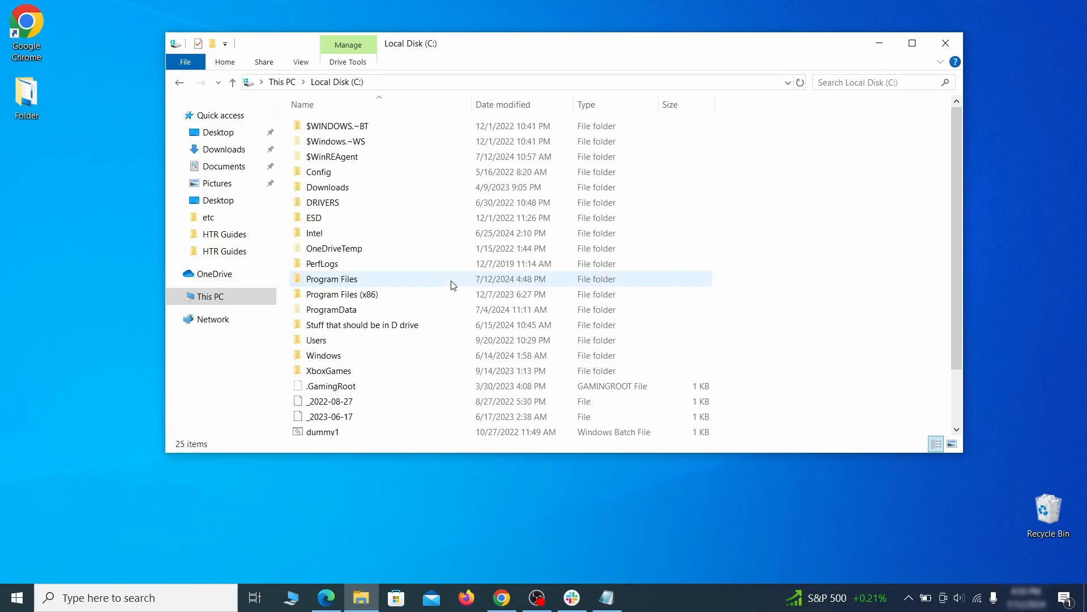
{"action": "double_click", "coordinate": [346, 342]}
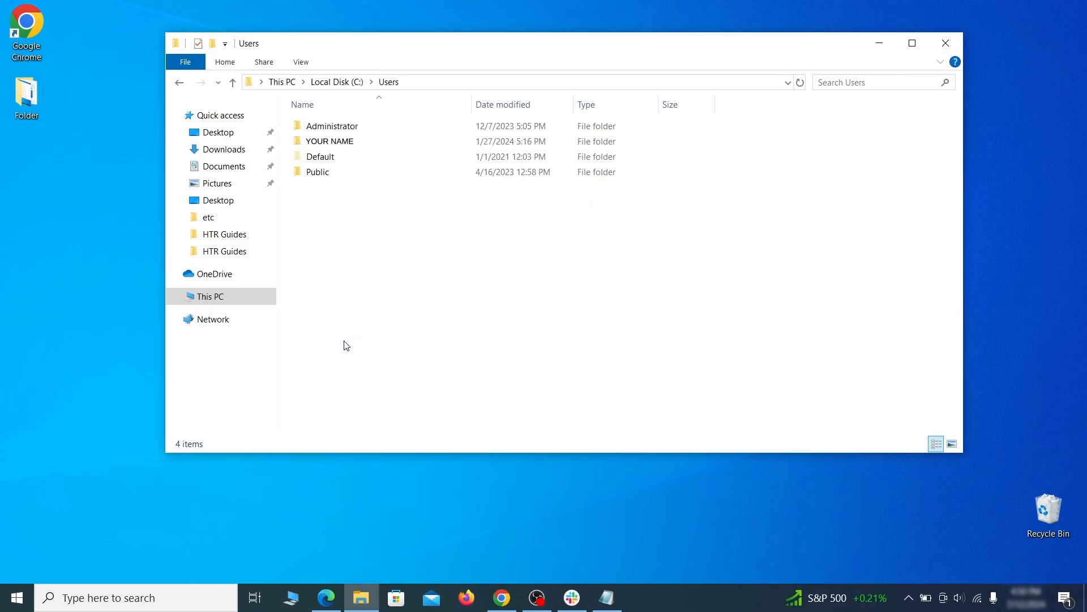
{"action": "double_click", "coordinate": [457, 146]}
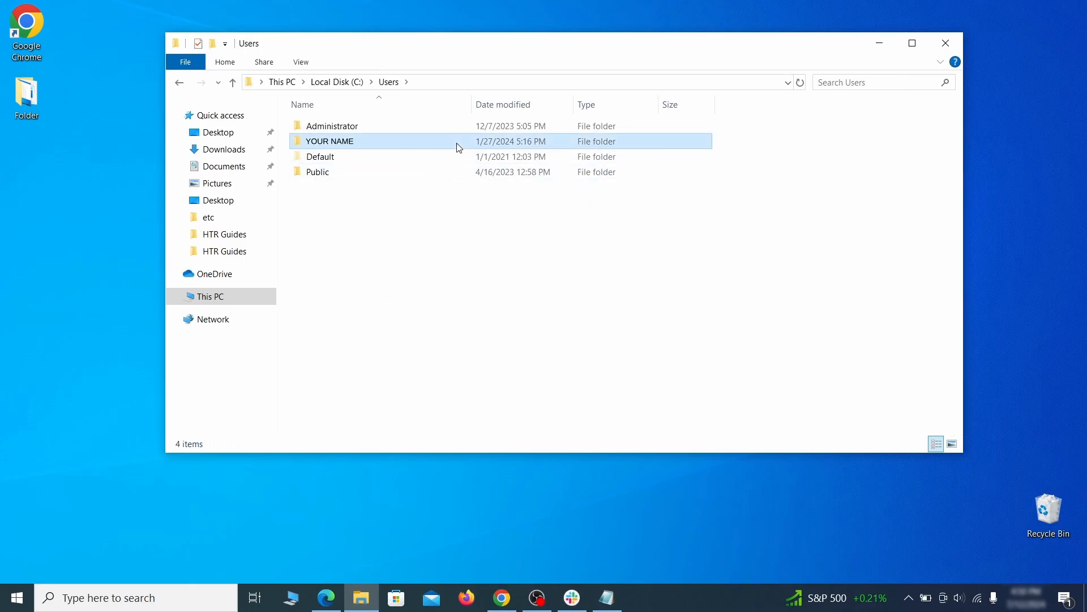
{"action": "double_click", "coordinate": [452, 203]}
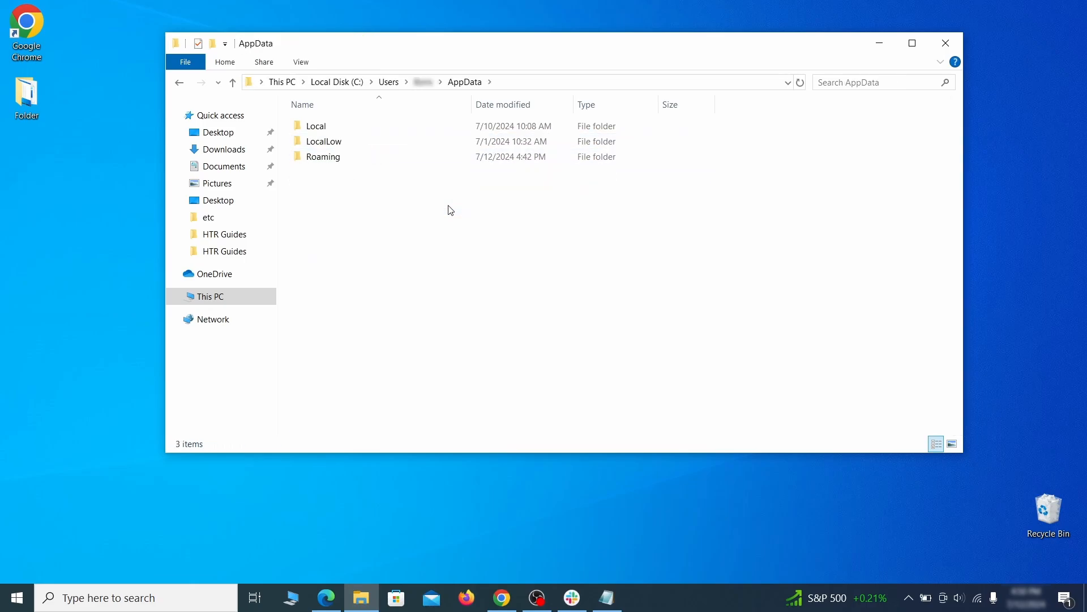
{"action": "double_click", "coordinate": [447, 158]}
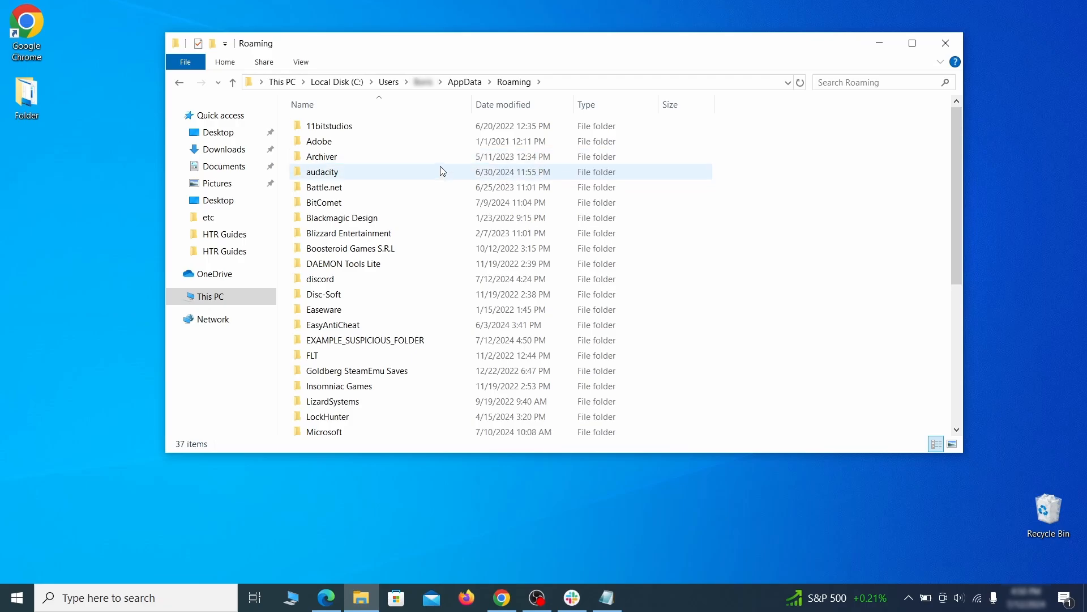
Try to delete EXAMPLE_SUSPICIOUS_FOLDER from the Roaming folder in File Explorer.
{"action": "scroll", "coordinate": [436, 204], "scroll_direction": "down", "scroll_amount": 1}
{"action": "scroll", "coordinate": [435, 203], "scroll_direction": "down", "scroll_amount": 1}
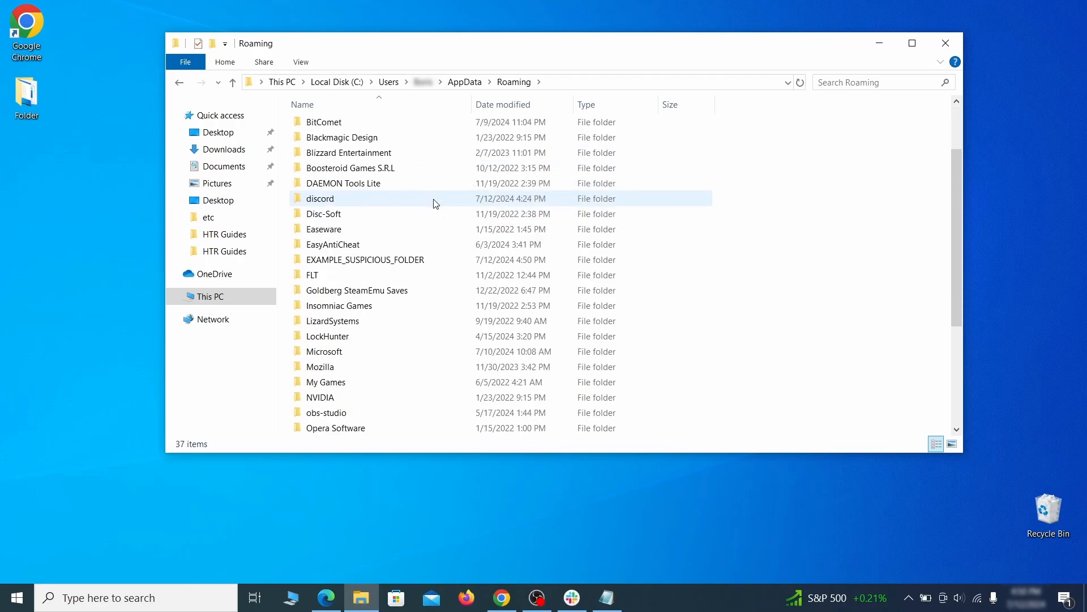
{"action": "left_click", "coordinate": [448, 263]}
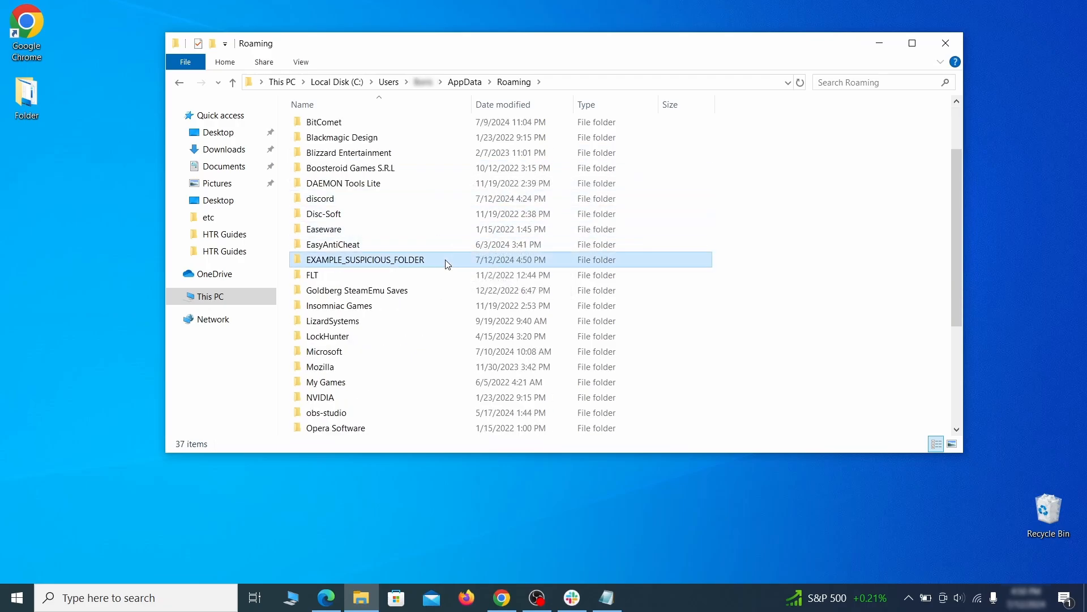
{"action": "right_click", "coordinate": [486, 262]}
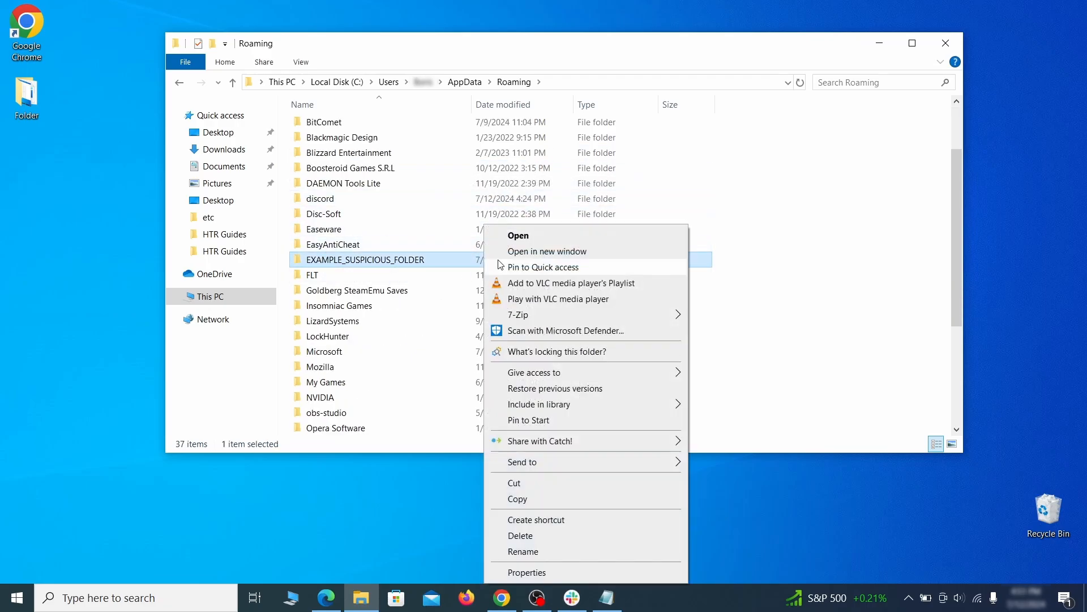
{"action": "left_click", "coordinate": [537, 536]}
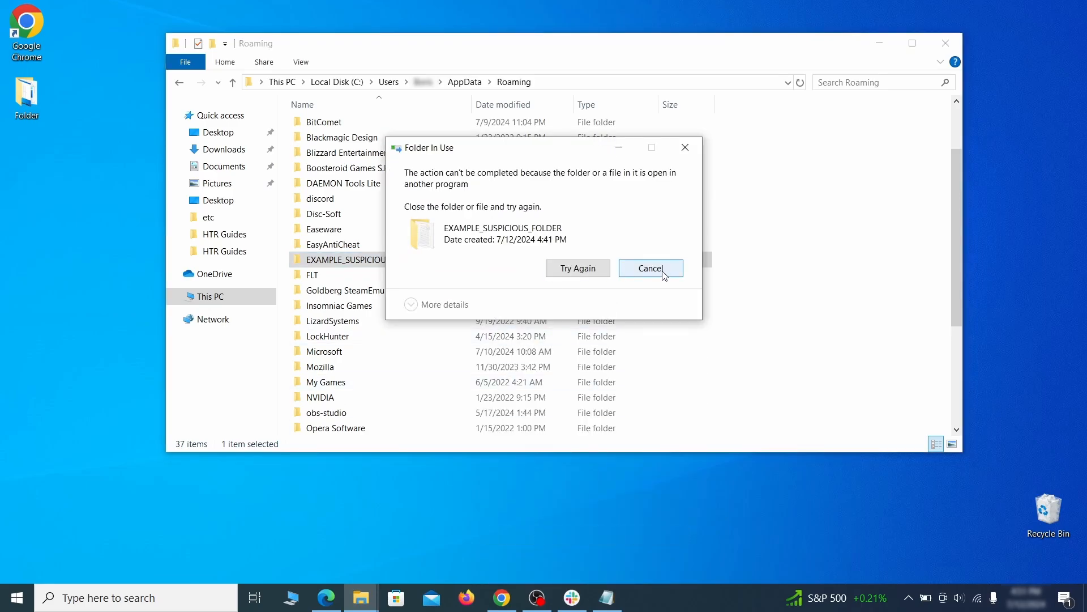
Check what is locking EXAMPLE_SUSPICIOUS_FOLDER in LockHunter and delete the folder from there, accepting the warning.
{"action": "right_click", "coordinate": [461, 260]}
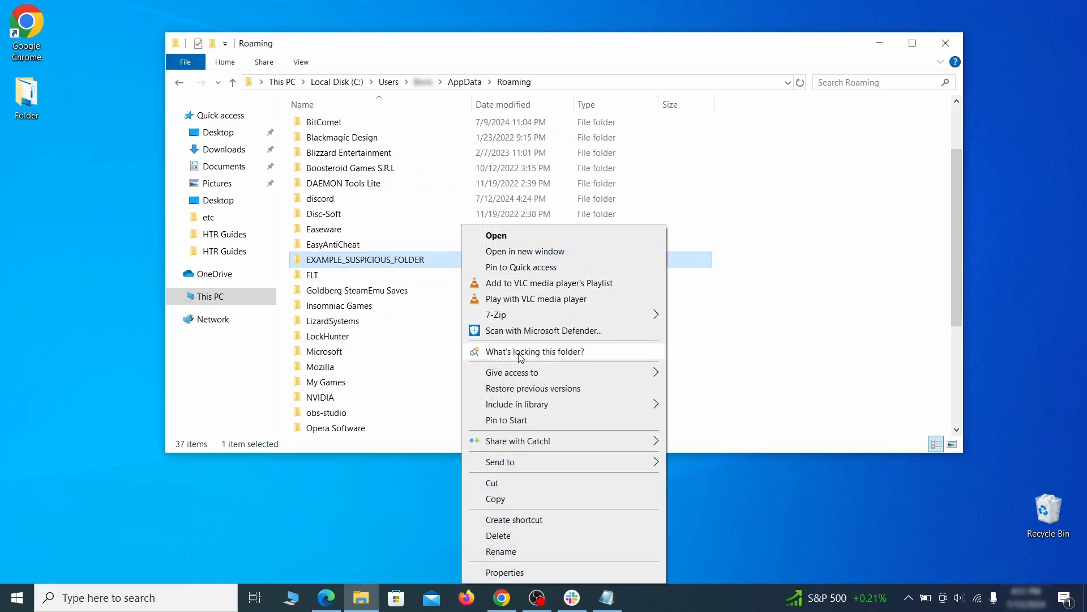
{"action": "left_click", "coordinate": [499, 348]}
{"action": "left_click", "coordinate": [489, 149]}
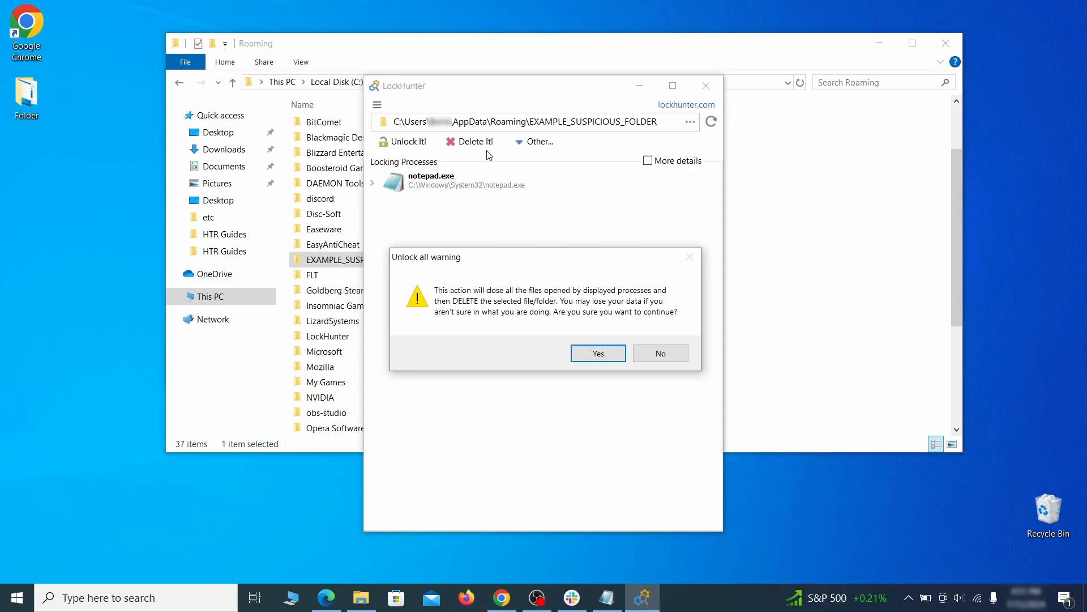
{"action": "left_click", "coordinate": [589, 354]}
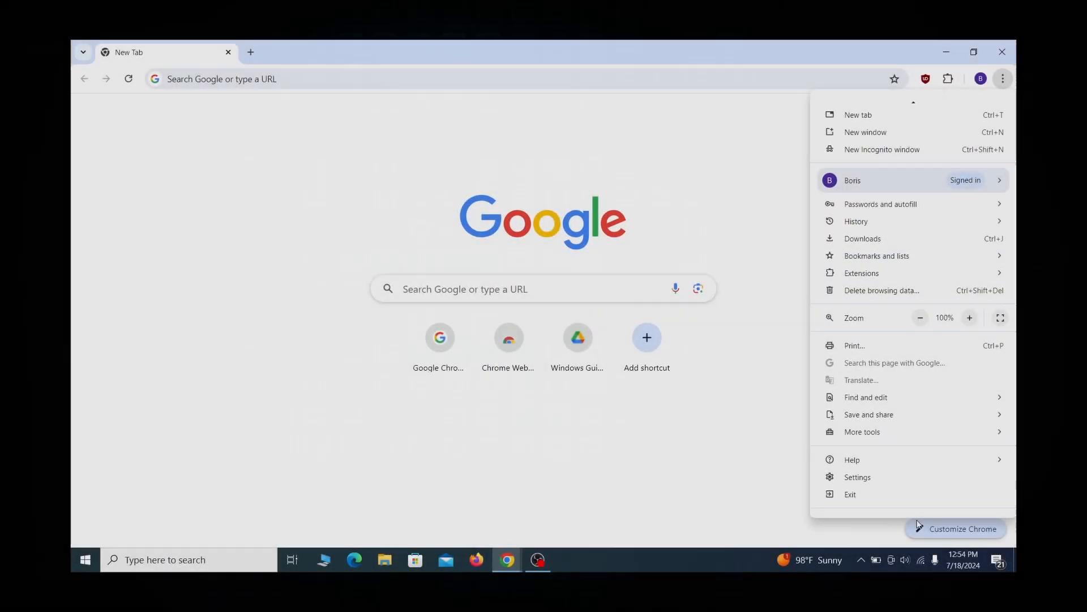
{"action": "left_click", "coordinate": [863, 504]}
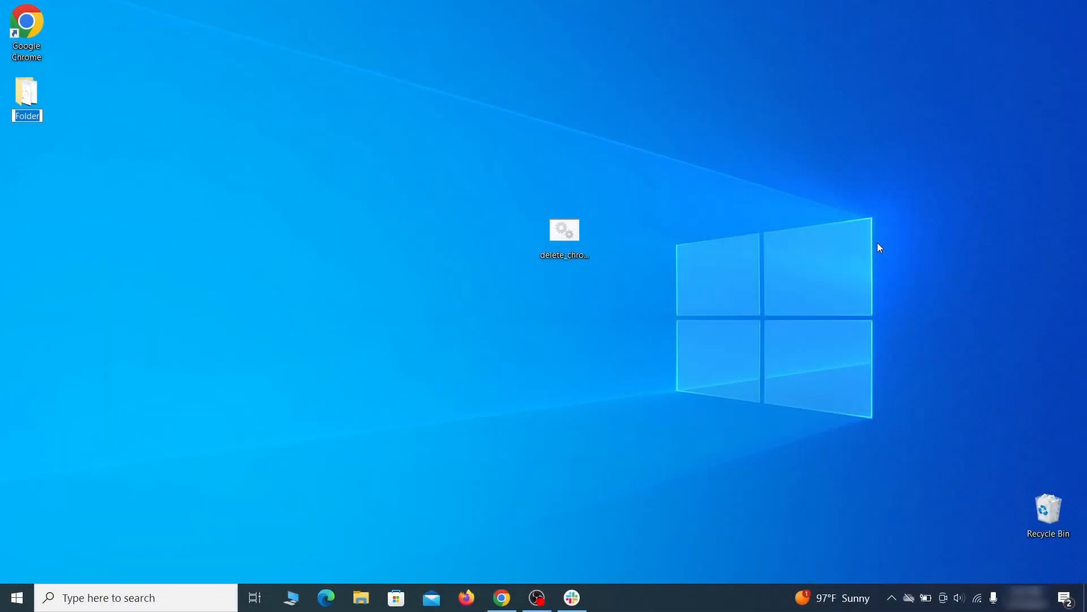
Find and open Edit group policy from the Windows search and expand Computer Configuration.
{"action": "key", "text": "super"}
{"action": "type", "text": "edit group policy"}
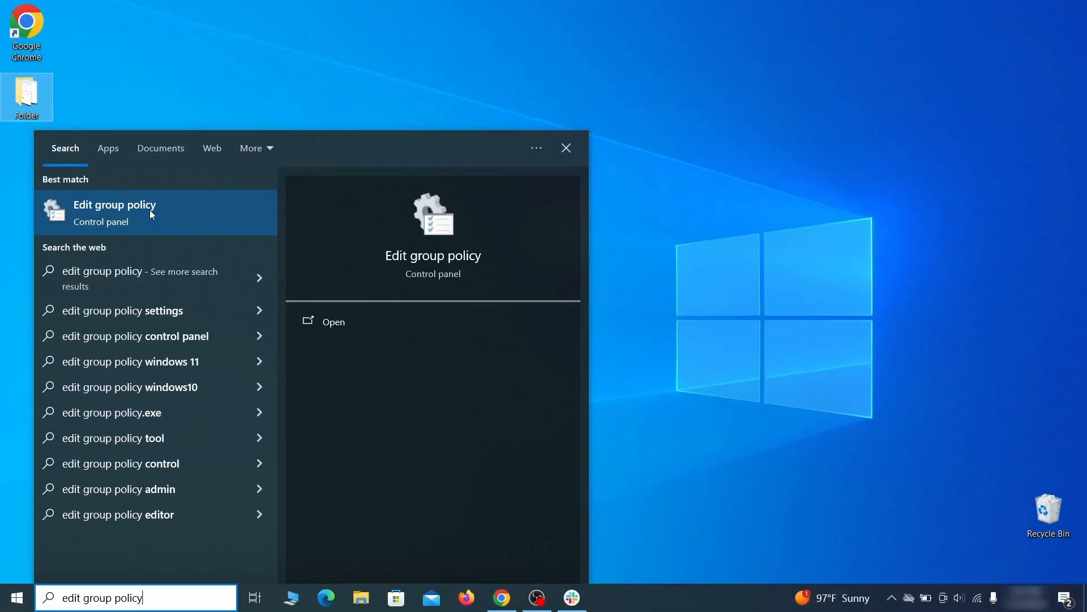
{"action": "left_click", "coordinate": [146, 211]}
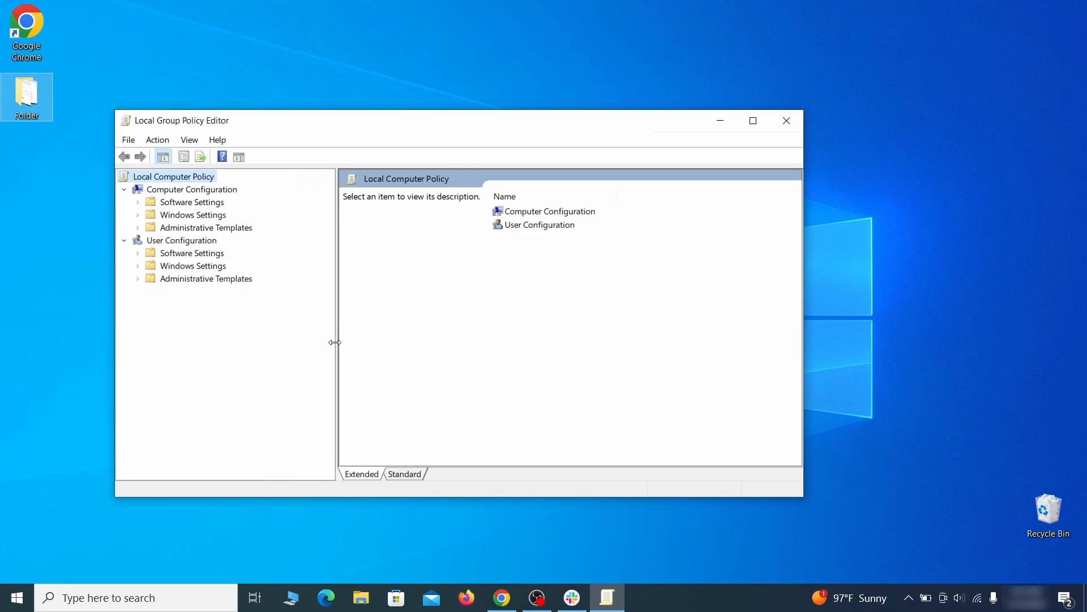
{"action": "left_click", "coordinate": [180, 192]}
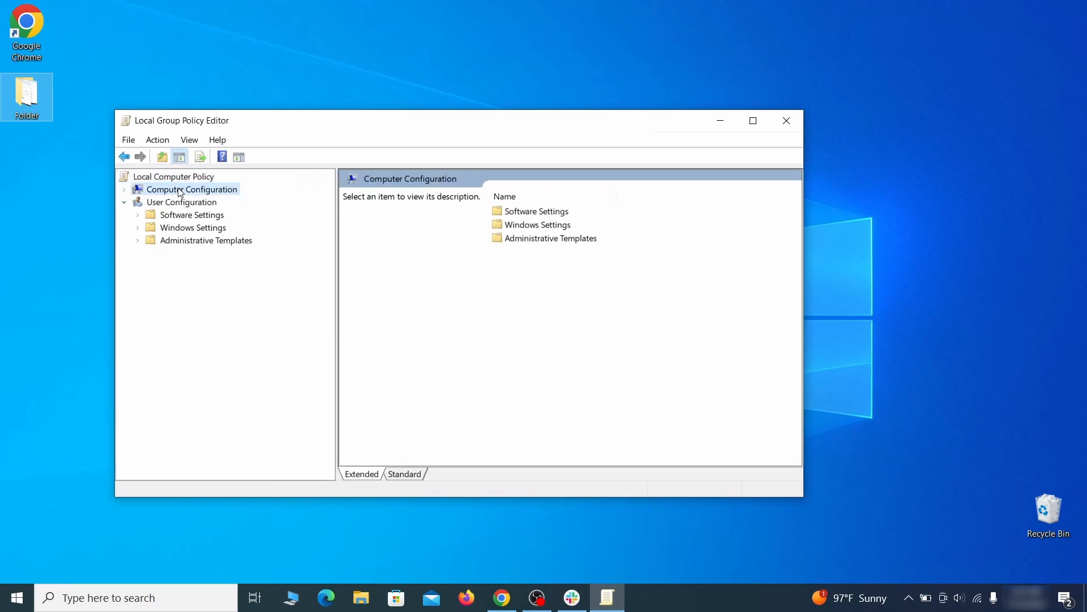
Remove the chrome policy template from Administrative Templates under Computer Configuration and close the Local Group Policy Editor.
{"action": "left_click", "coordinate": [242, 228]}
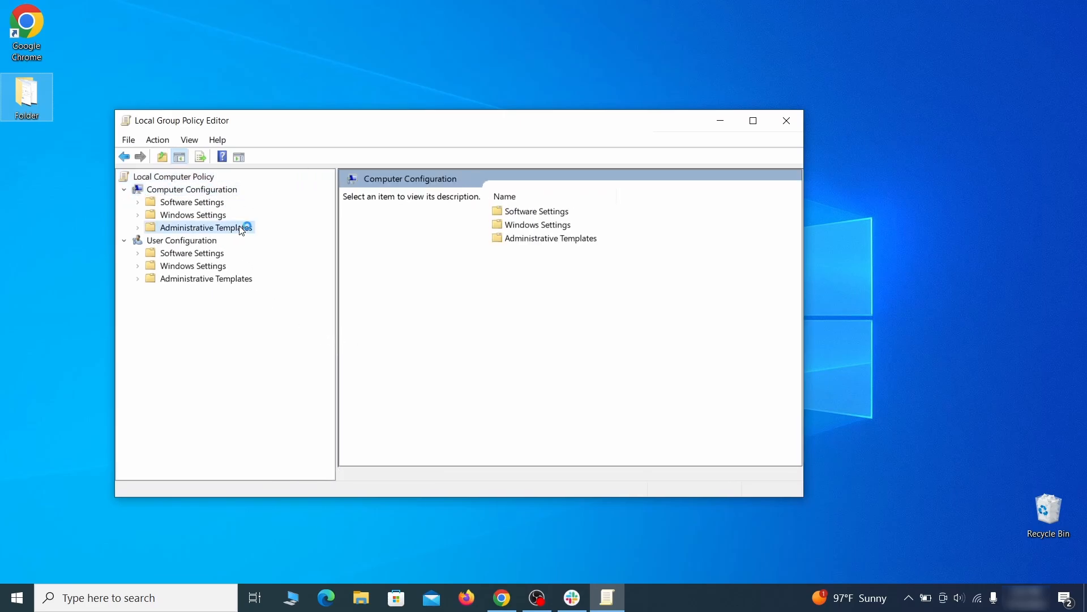
{"action": "right_click", "coordinate": [242, 228]}
{"action": "left_click", "coordinate": [348, 237]}
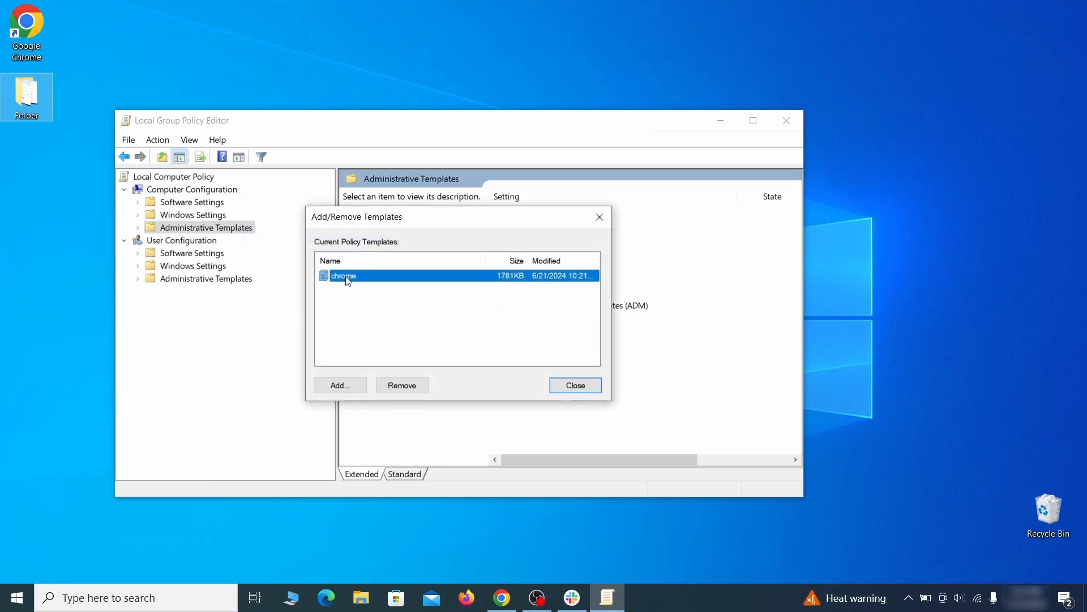
{"action": "left_click", "coordinate": [412, 386]}
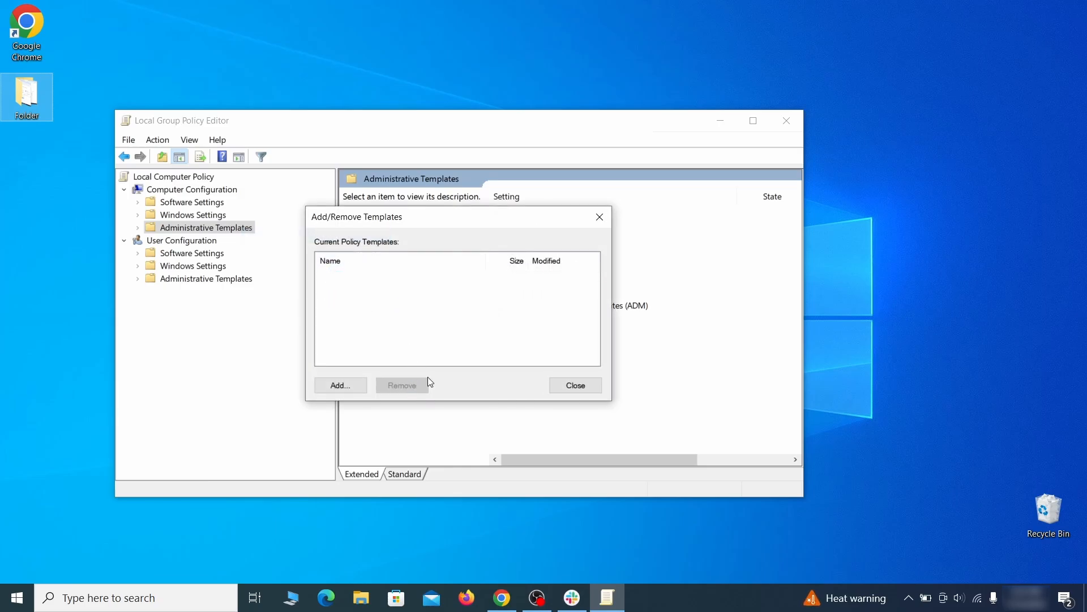
{"action": "left_click", "coordinate": [586, 383]}
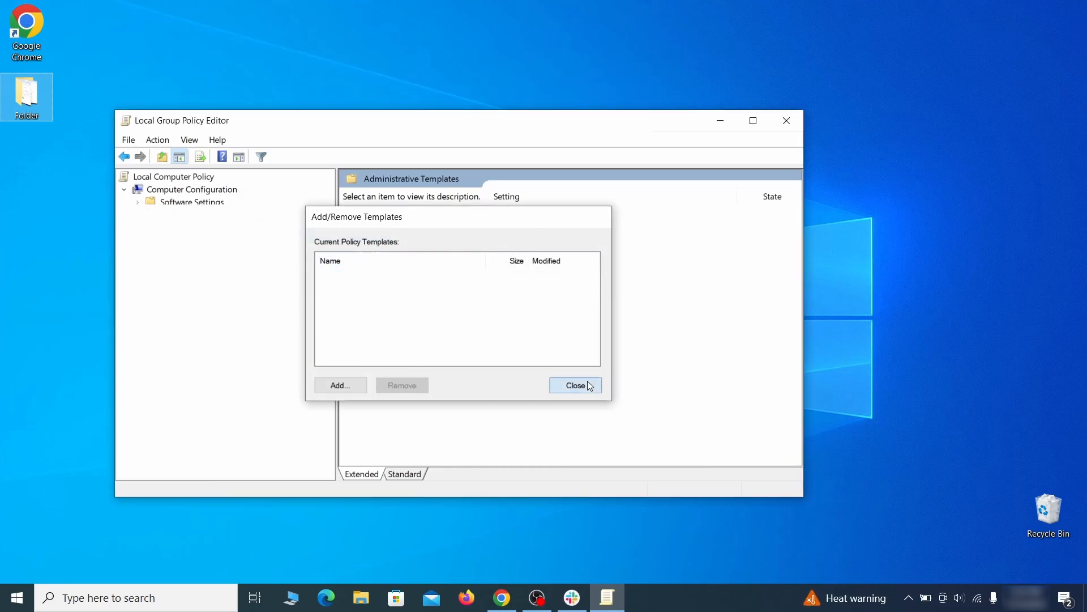
{"action": "left_click", "coordinate": [787, 122]}
Restart the computer and open the main menu of Google Chrome.
{"action": "left_click", "coordinate": [16, 598]}
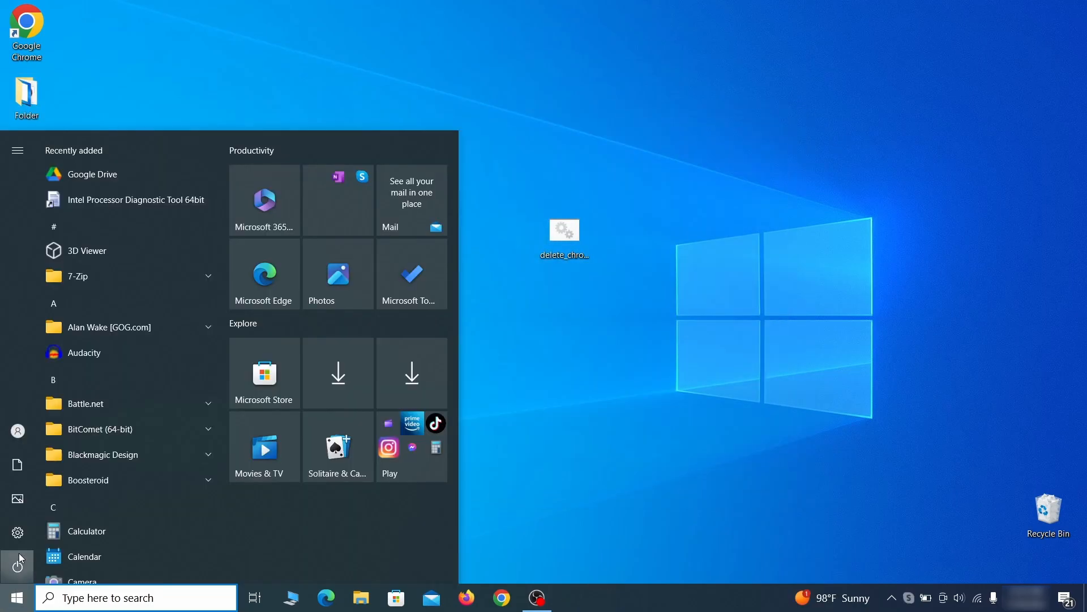
{"action": "left_click", "coordinate": [17, 565]}
{"action": "left_click", "coordinate": [94, 530]}
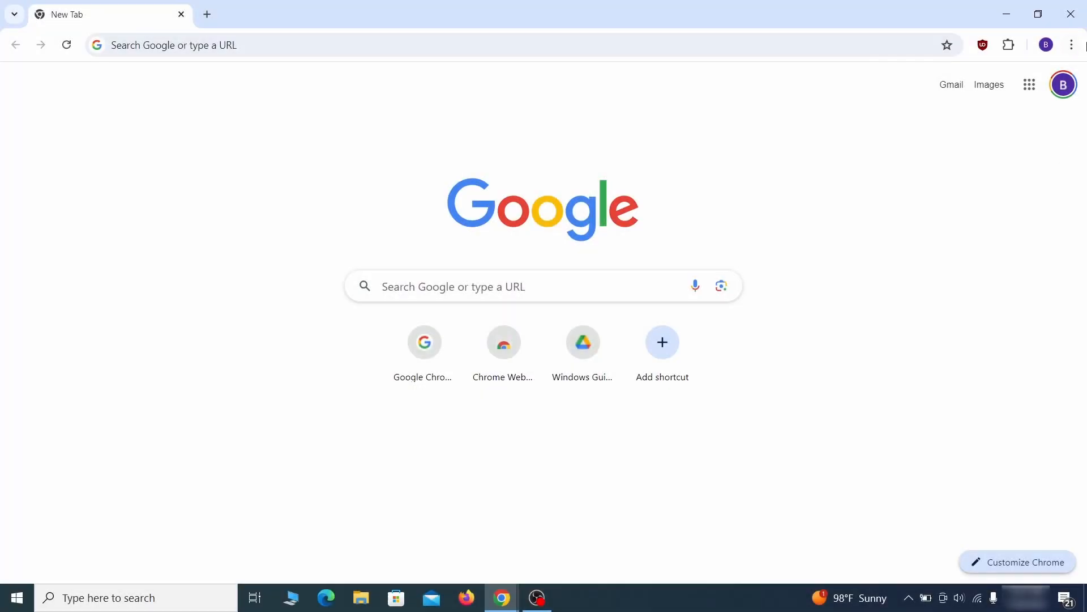
{"action": "left_click", "coordinate": [1072, 45]}
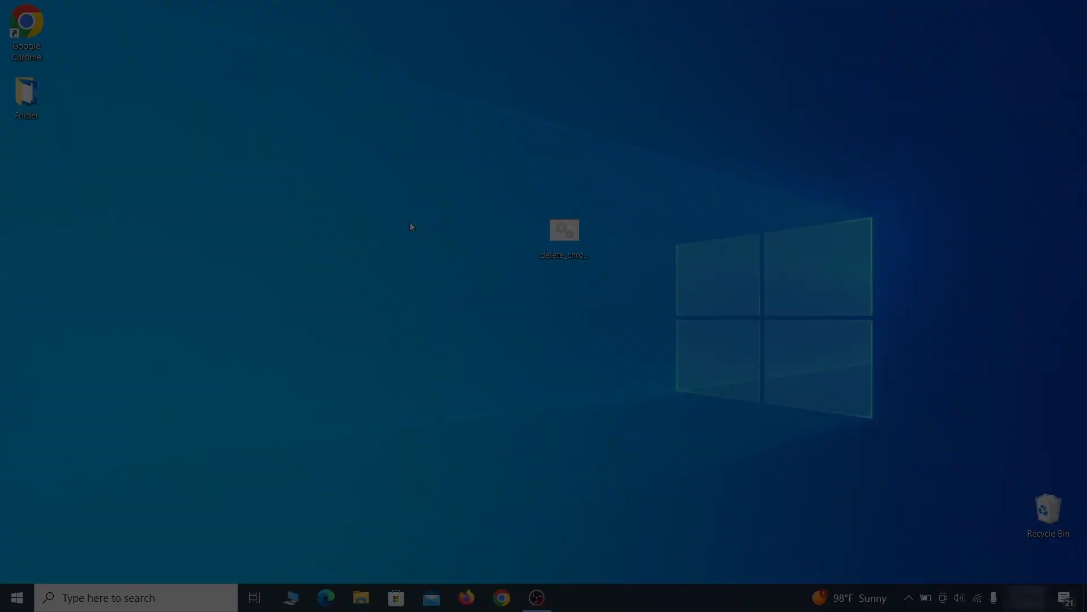
Find the Registry Editor through the Windows search and launch it.
{"action": "key", "text": "super"}
{"action": "type", "text": "reg"}
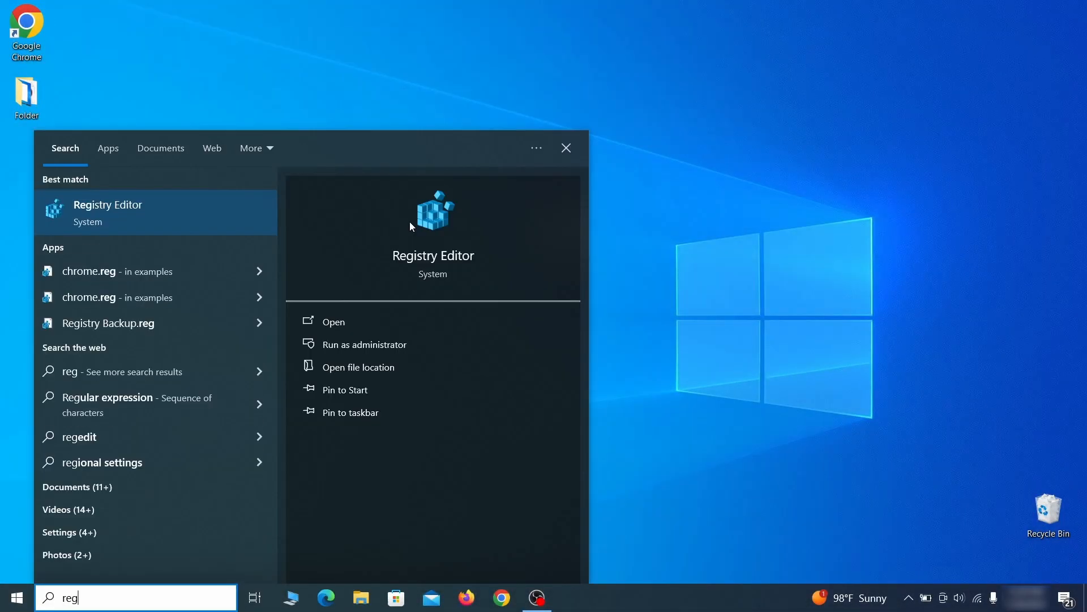
{"action": "key", "text": "Return"}
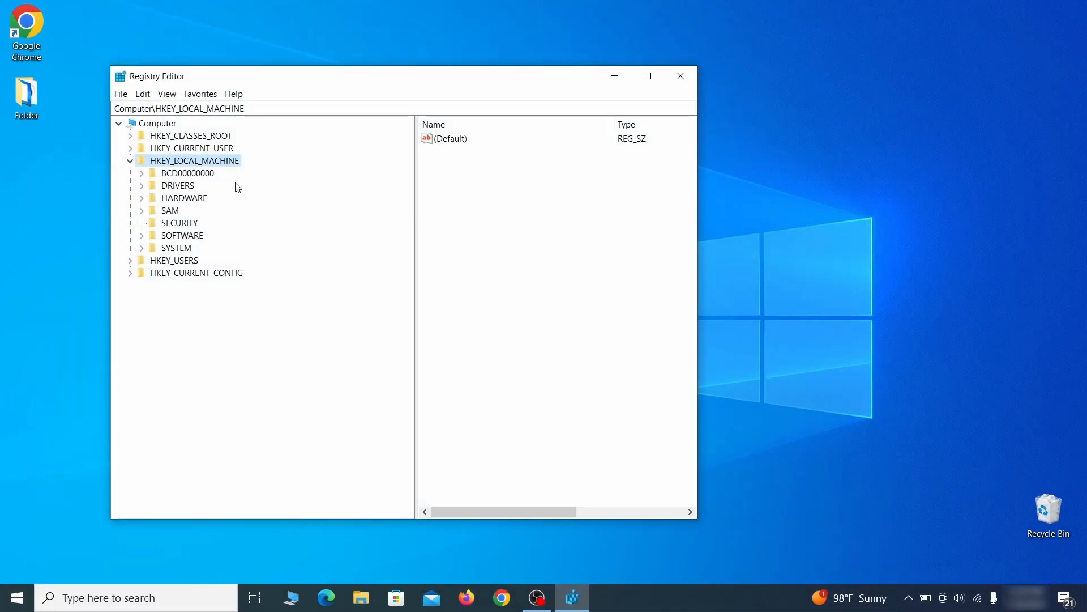
Browse the Objects subkeys of BCD00000000 under HKEY_LOCAL_MACHINE, expanding the {b2721d73-1db4-4c62-bf78-c548a880142d} key.
{"action": "left_click", "coordinate": [142, 173]}
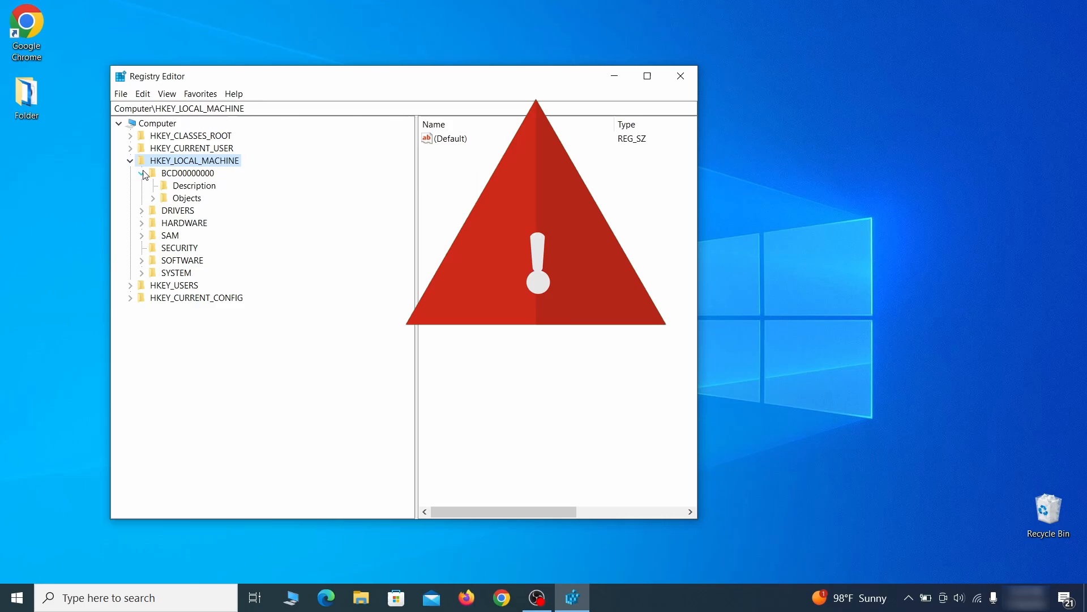
{"action": "left_click", "coordinate": [153, 198]}
{"action": "left_click", "coordinate": [164, 322]}
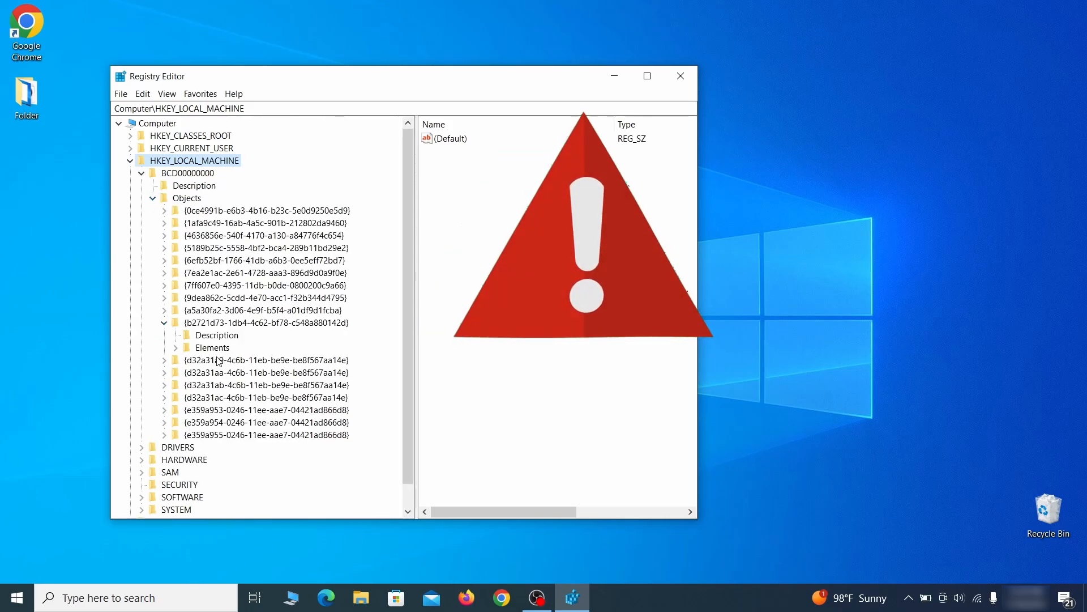
{"action": "left_click", "coordinate": [176, 348]}
{"action": "left_click", "coordinate": [227, 385]}
{"action": "right_click", "coordinate": [228, 385]}
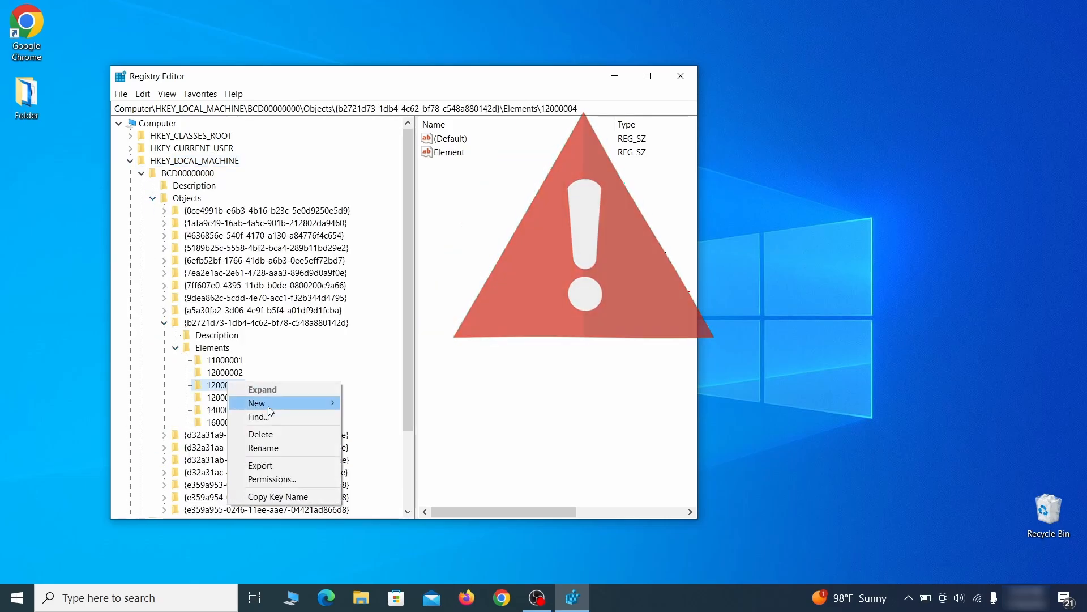
{"action": "left_click", "coordinate": [280, 434]}
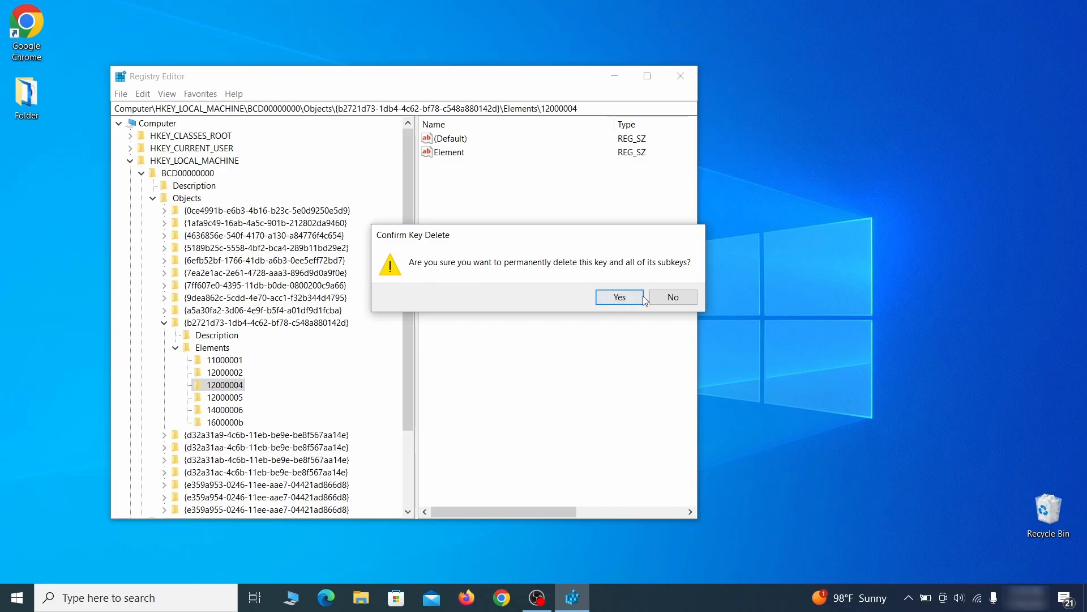
{"action": "left_click", "coordinate": [685, 303]}
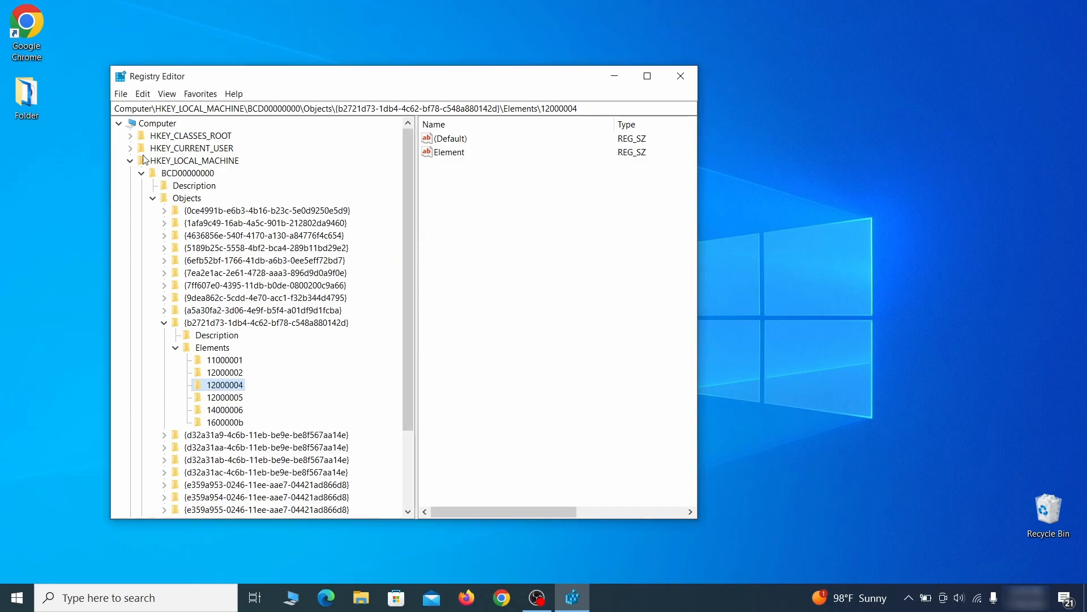
Start exporting a backup of the registry, and select Registry Backup 1 on the Desktop as the registry file to import.
{"action": "scroll", "coordinate": [179, 435], "scroll_direction": "down", "scroll_amount": 3}
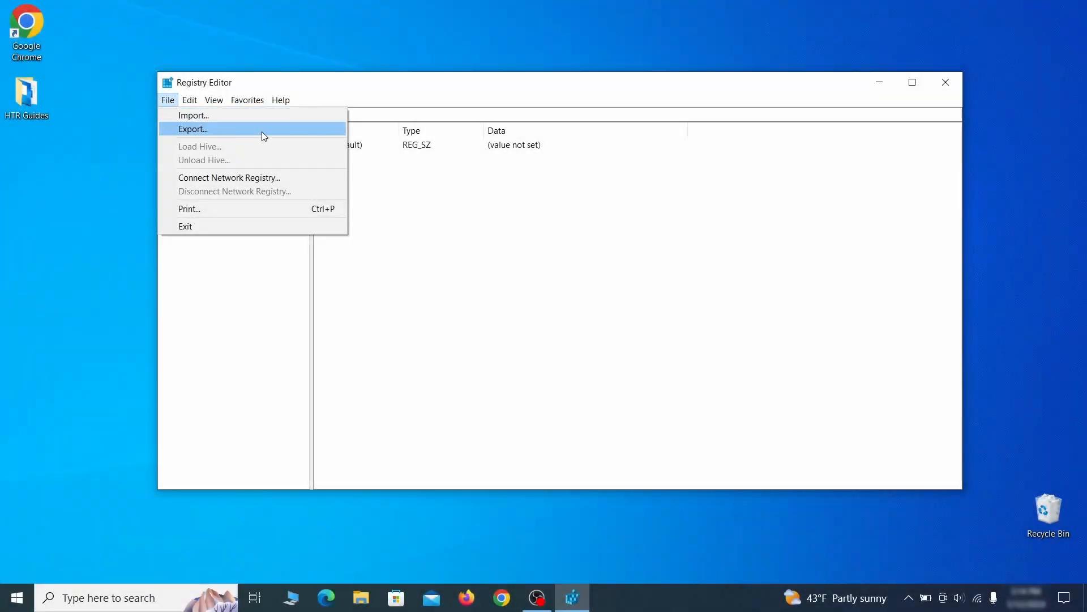
{"action": "left_click", "coordinate": [261, 130]}
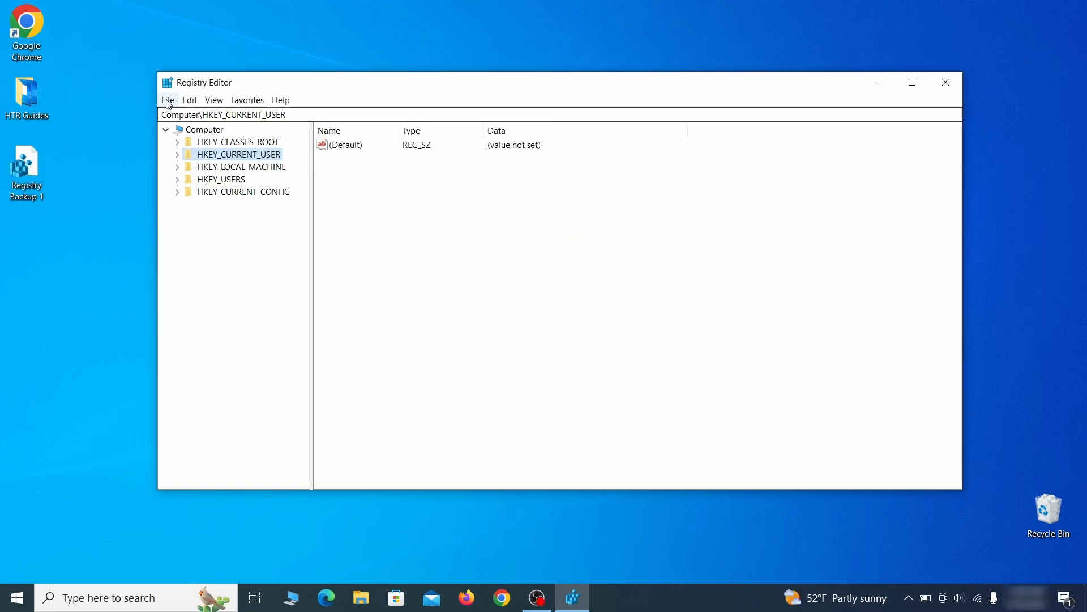
{"action": "left_click", "coordinate": [168, 102]}
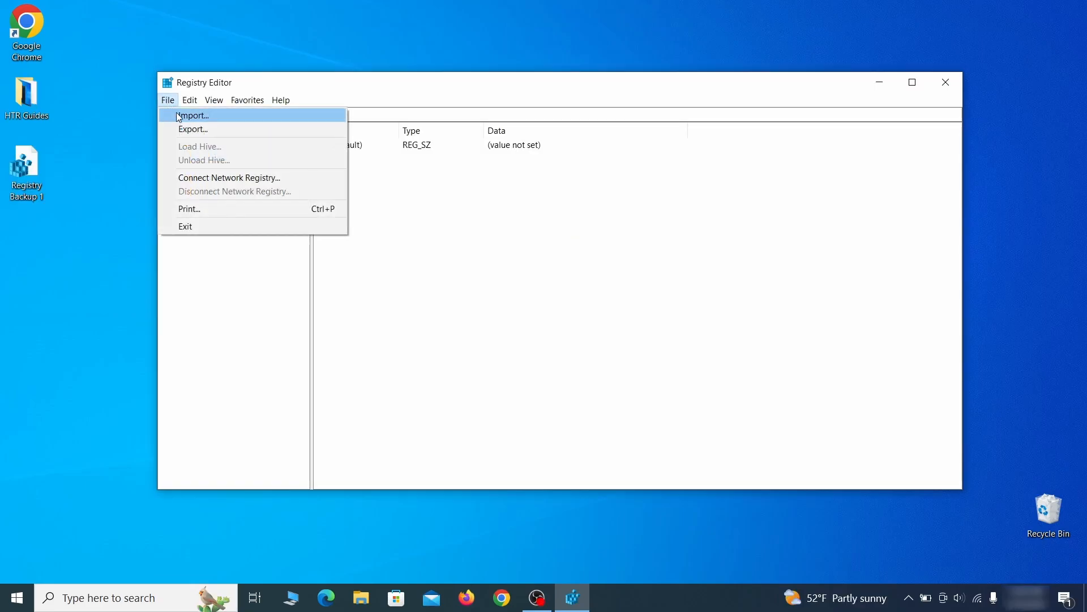
{"action": "left_click", "coordinate": [233, 121]}
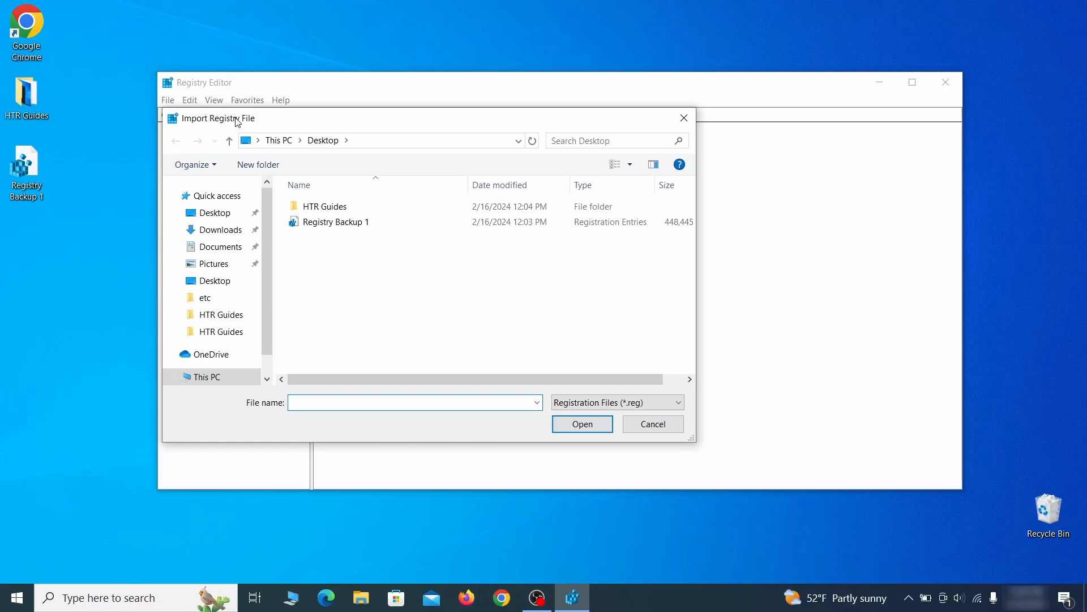
{"action": "left_click", "coordinate": [376, 226]}
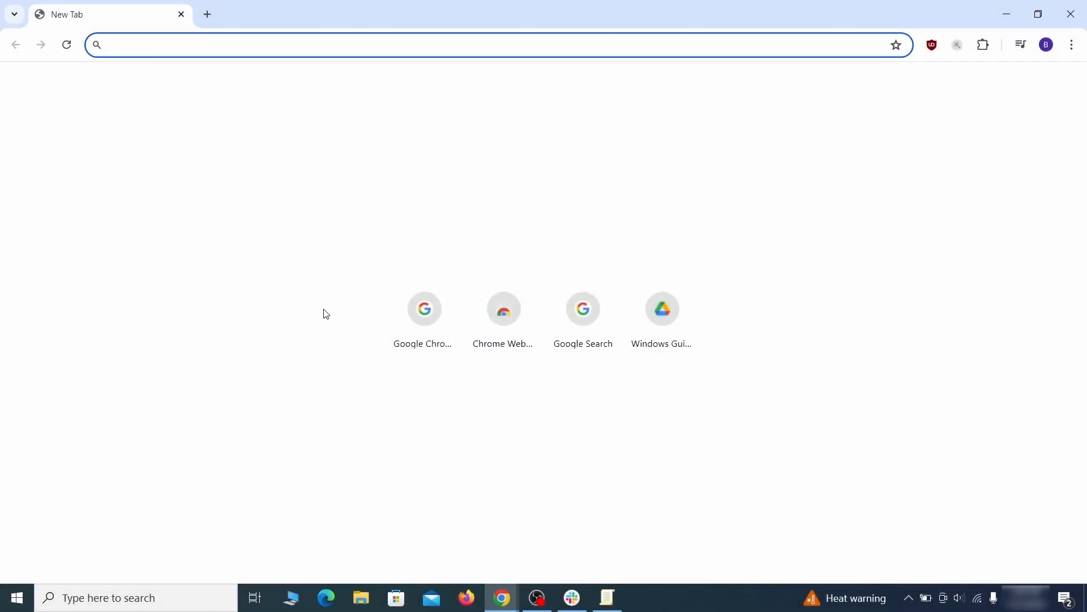
Load chrome://policy in Chrome and copy the HomepageLocation policy value into the New Text Document in Notepad.
{"action": "type", "text": "ch"}
{"action": "key", "text": "Return"}
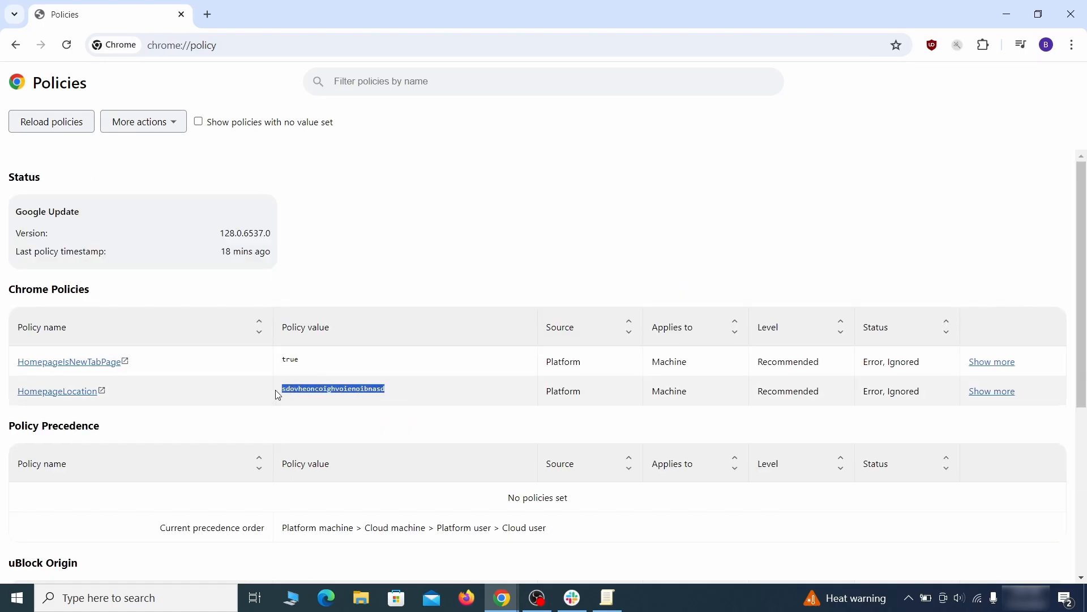
{"action": "right_click", "coordinate": [308, 389]}
{"action": "left_click", "coordinate": [331, 403]}
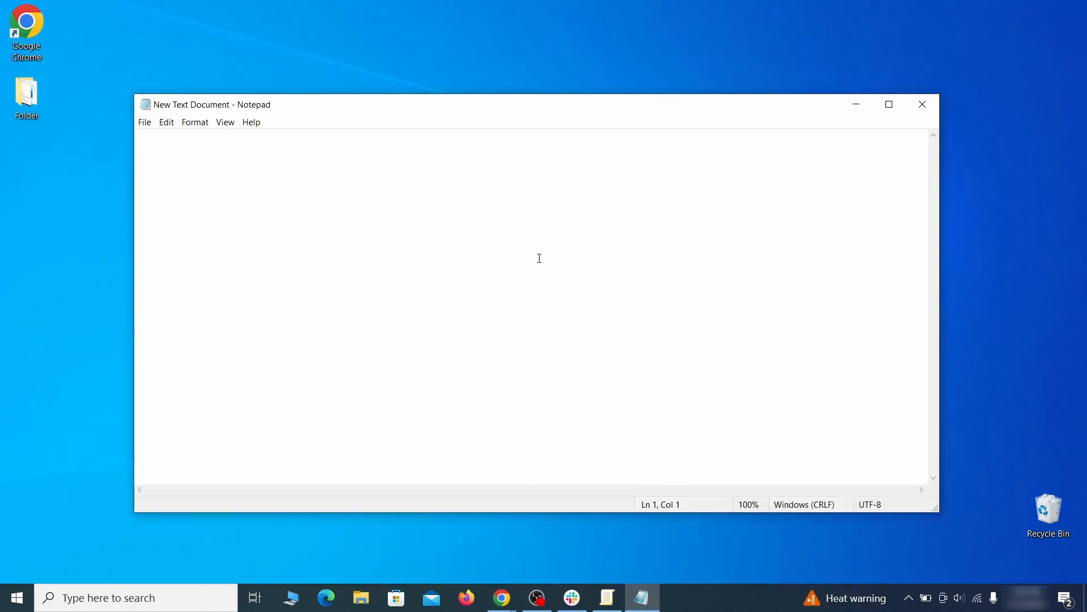
{"action": "right_click", "coordinate": [540, 258]}
{"action": "left_click", "coordinate": [570, 302]}
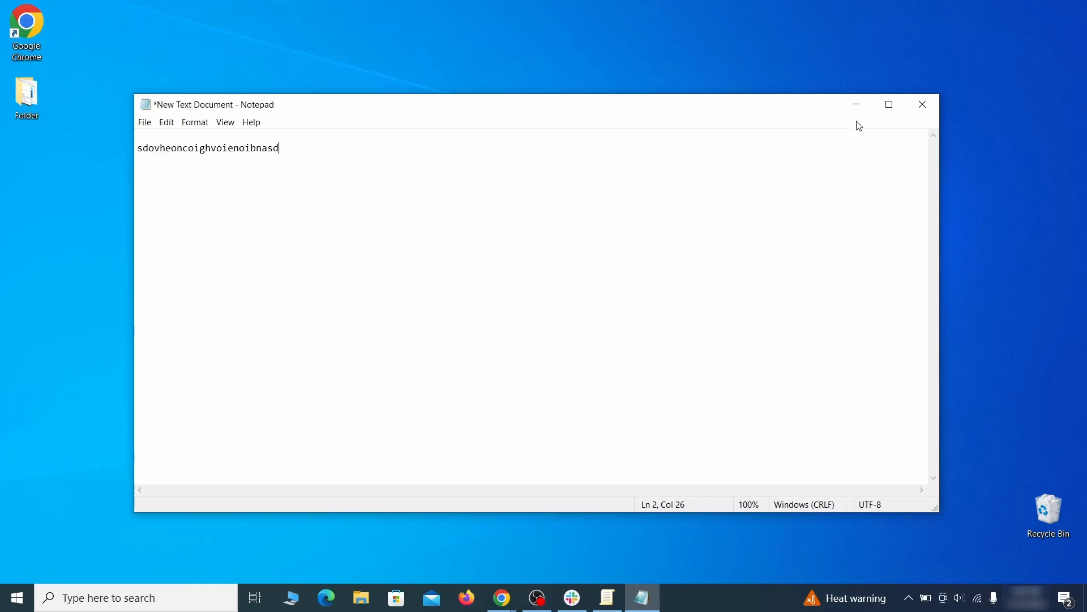
Minimize the Notepad document and open the main menu of Google Chrome from the policies page.
{"action": "left_click", "coordinate": [855, 107]}
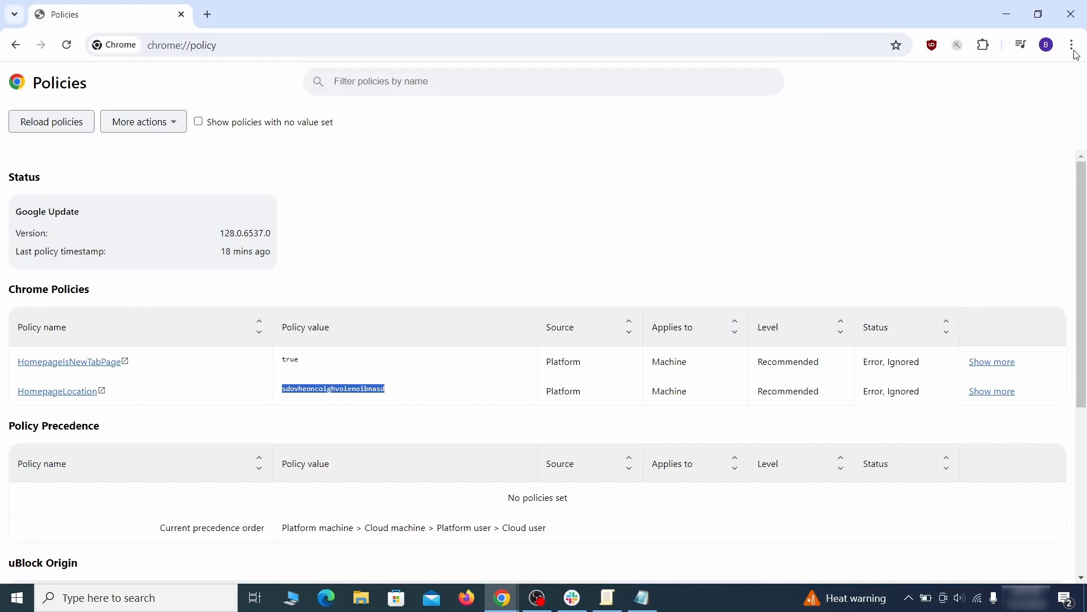
{"action": "left_click", "coordinate": [1071, 45]}
{"action": "mouse_move", "coordinate": [913, 266]}
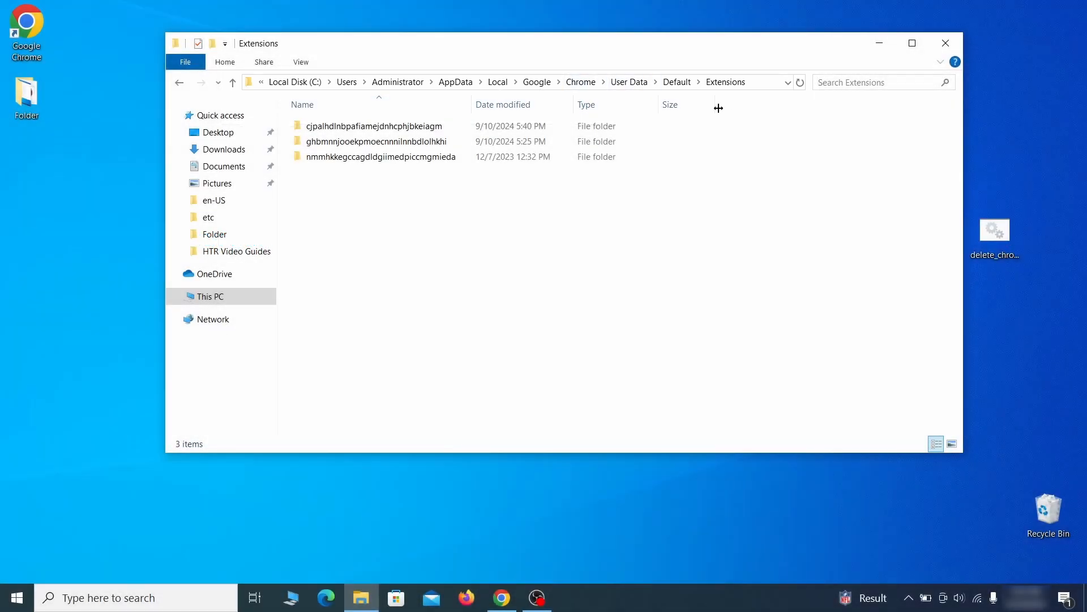
Delete all three extension folders from Chrome's User Data\Default\Extensions folder and close the File Explorer window.
{"action": "left_click_drag", "start_coordinate": [406, 179], "coordinate": [459, 139]}
{"action": "right_click", "coordinate": [457, 136]}
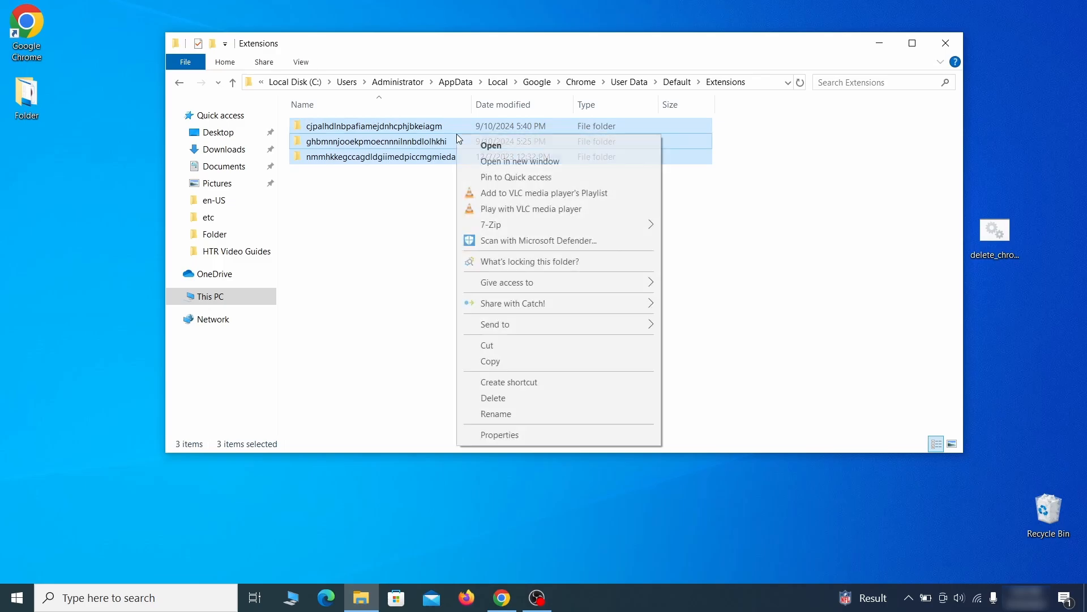
{"action": "left_click", "coordinate": [504, 399]}
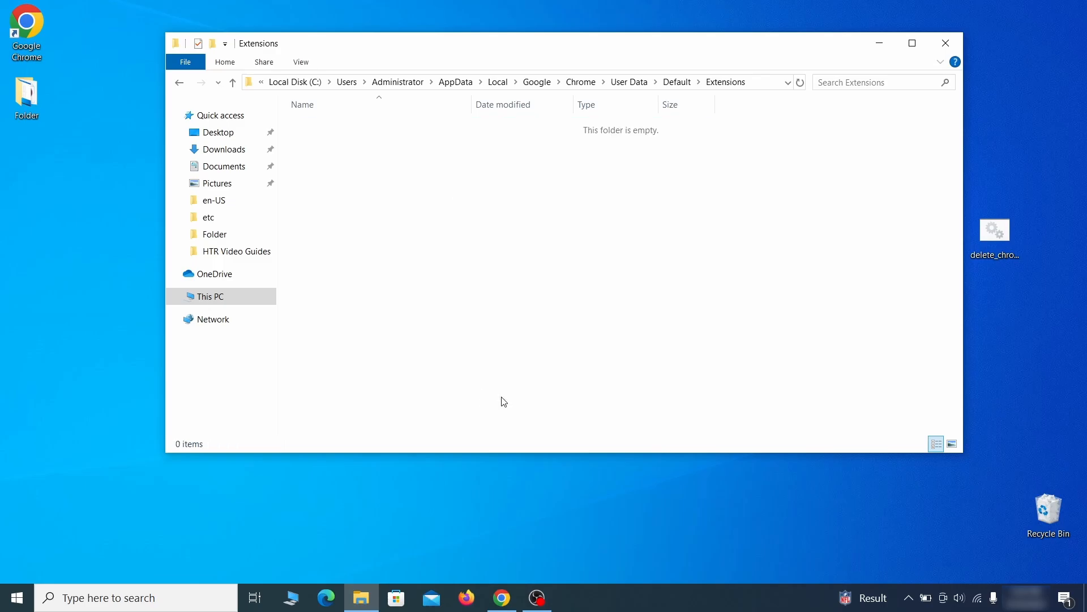
{"action": "left_click", "coordinate": [946, 45]}
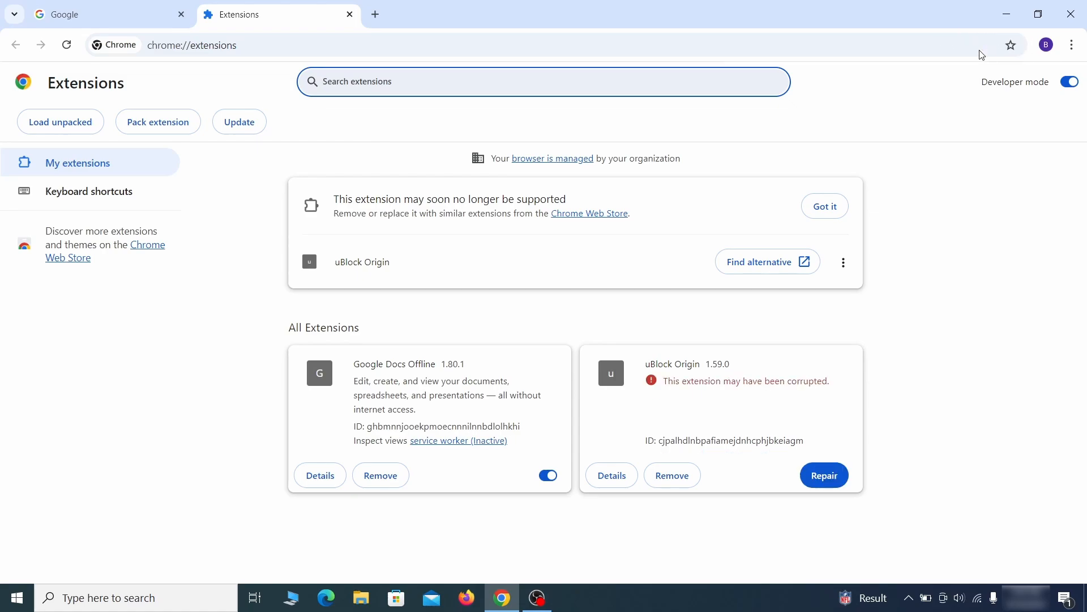
Repair the corrupted uBlock Origin extension on Chrome's Extensions page.
{"action": "left_click", "coordinate": [830, 482]}
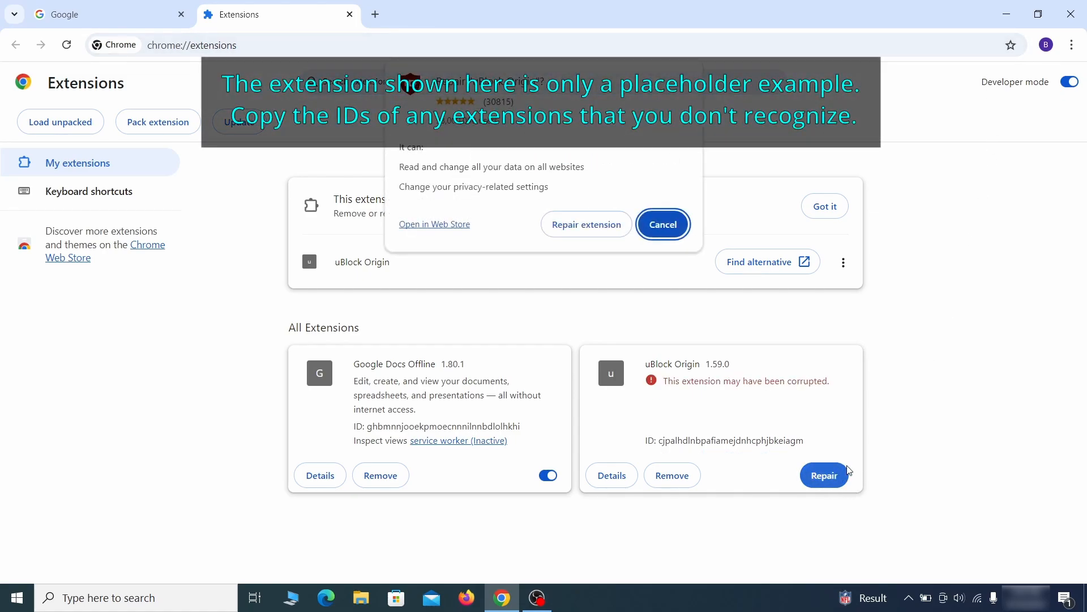
{"action": "left_click", "coordinate": [587, 224]}
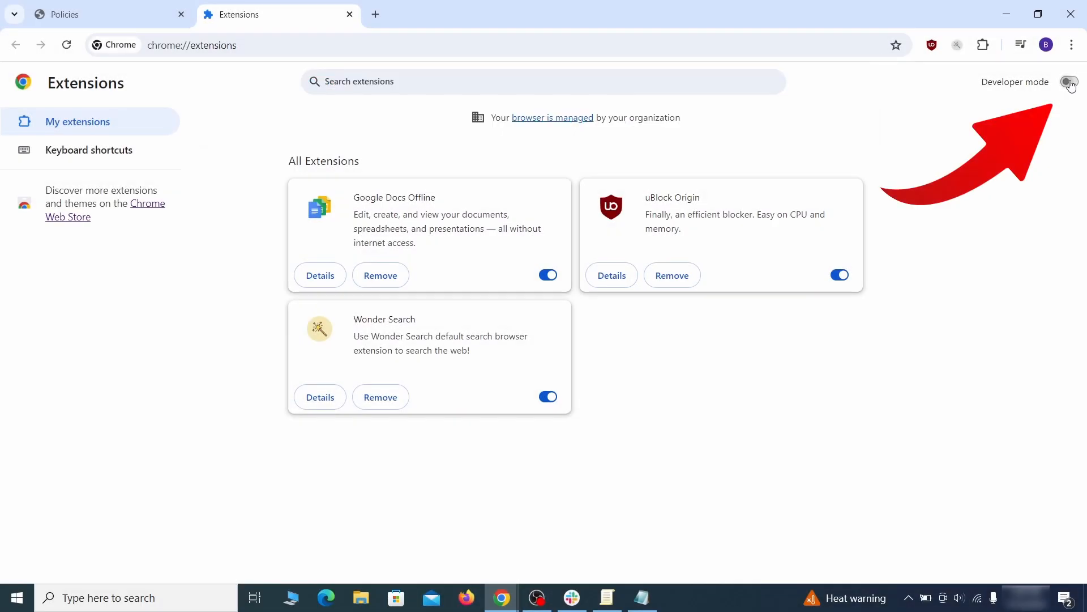
Enable Developer mode on Chrome's Extensions page, copy the Wonder Search extension ID into the Notepad document, and minimize Notepad.
{"action": "left_click", "coordinate": [1069, 83]}
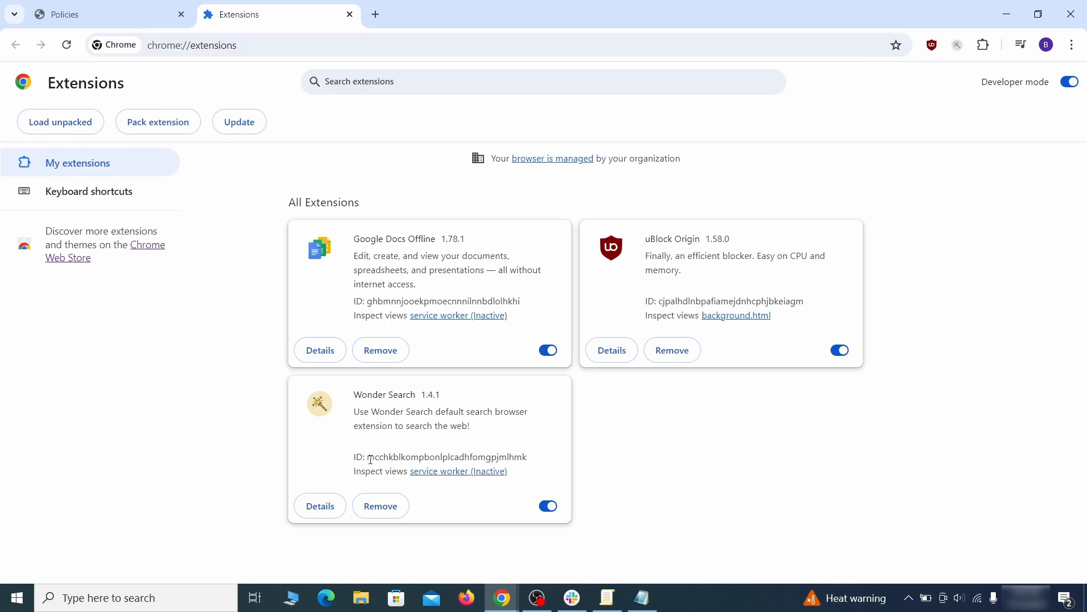
{"action": "left_click_drag", "start_coordinate": [370, 458], "coordinate": [515, 457]}
{"action": "right_click", "coordinate": [527, 456]}
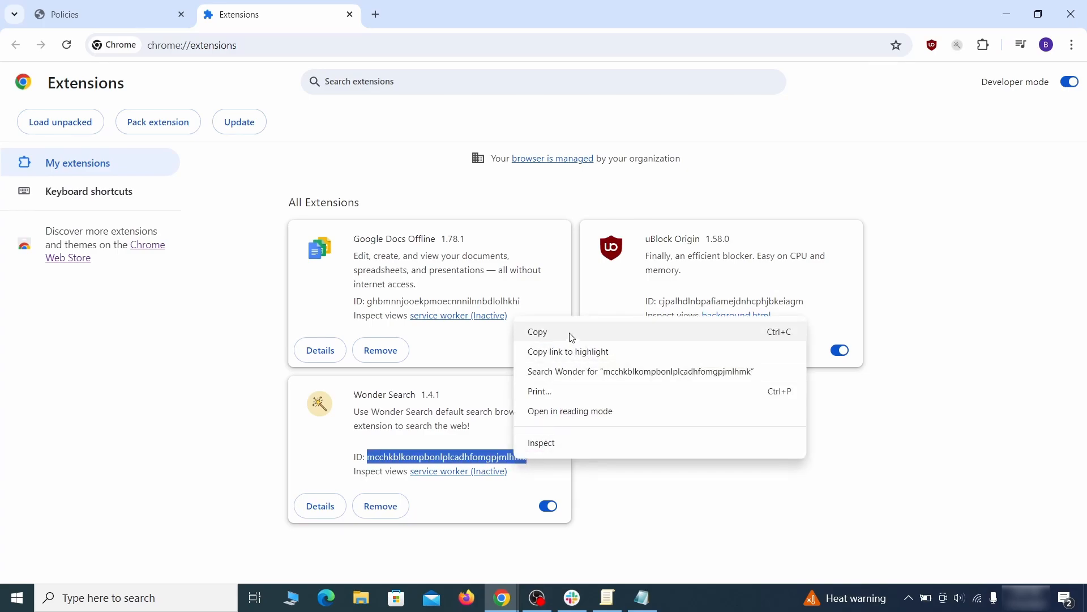
{"action": "left_click", "coordinate": [540, 335]}
{"action": "left_click", "coordinate": [1010, 16]}
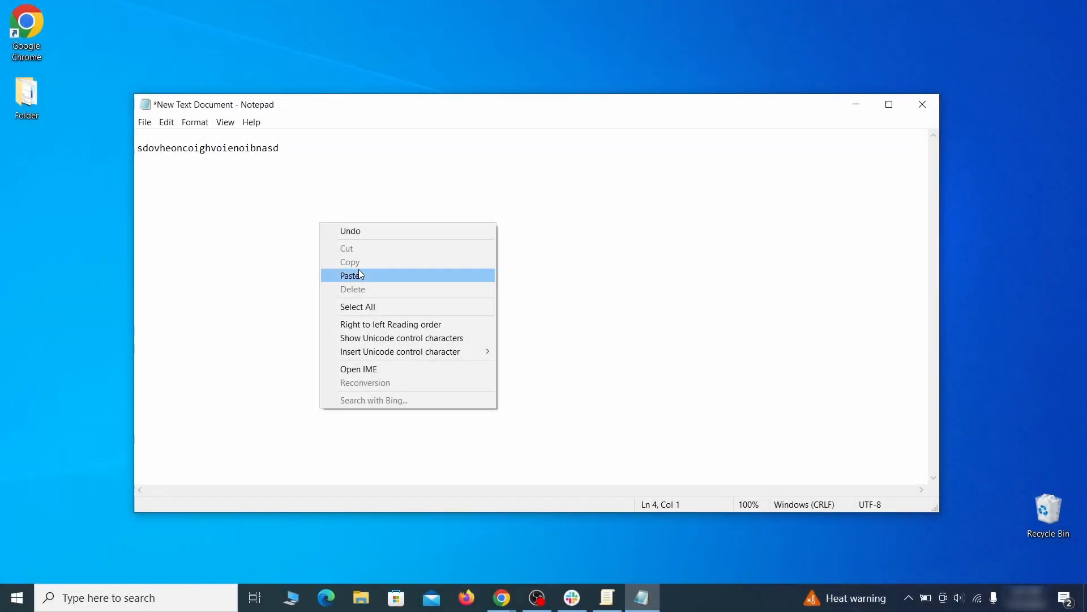
{"action": "left_click", "coordinate": [370, 275]}
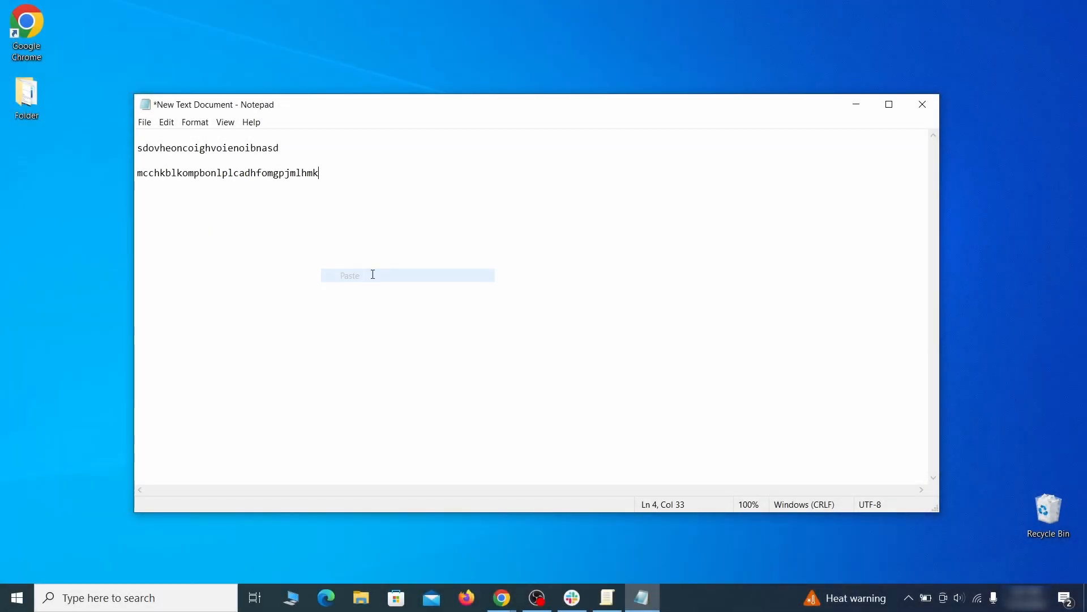
{"action": "left_click", "coordinate": [856, 106]}
Search Windows for regedit and run the Registry Editor as administrator.
{"action": "left_click", "coordinate": [16, 599]}
{"action": "type", "text": "regedit"}
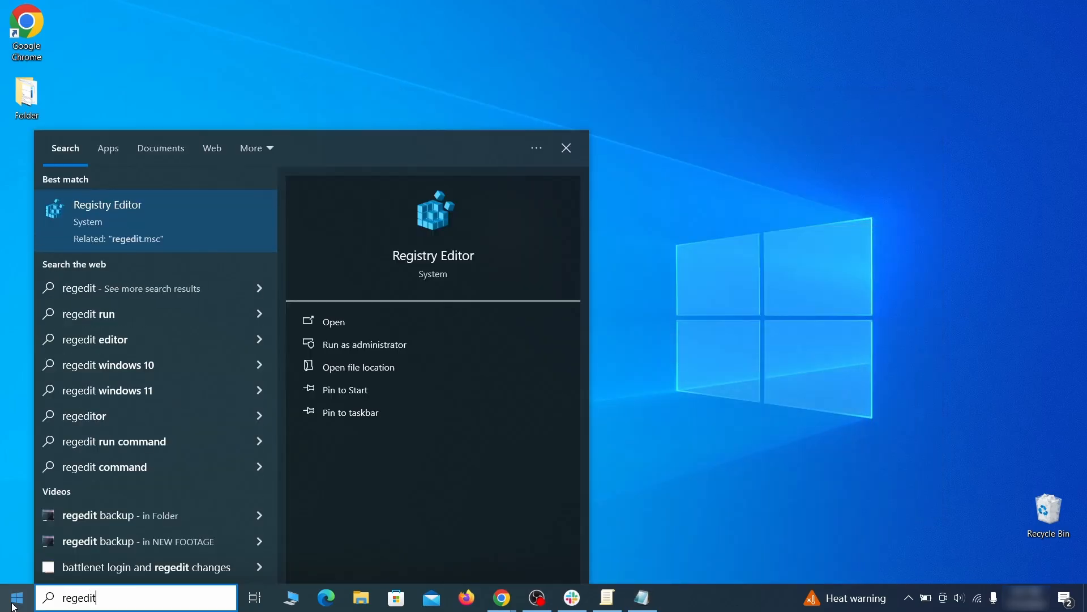
{"action": "right_click", "coordinate": [219, 217]}
{"action": "left_click", "coordinate": [249, 233]}
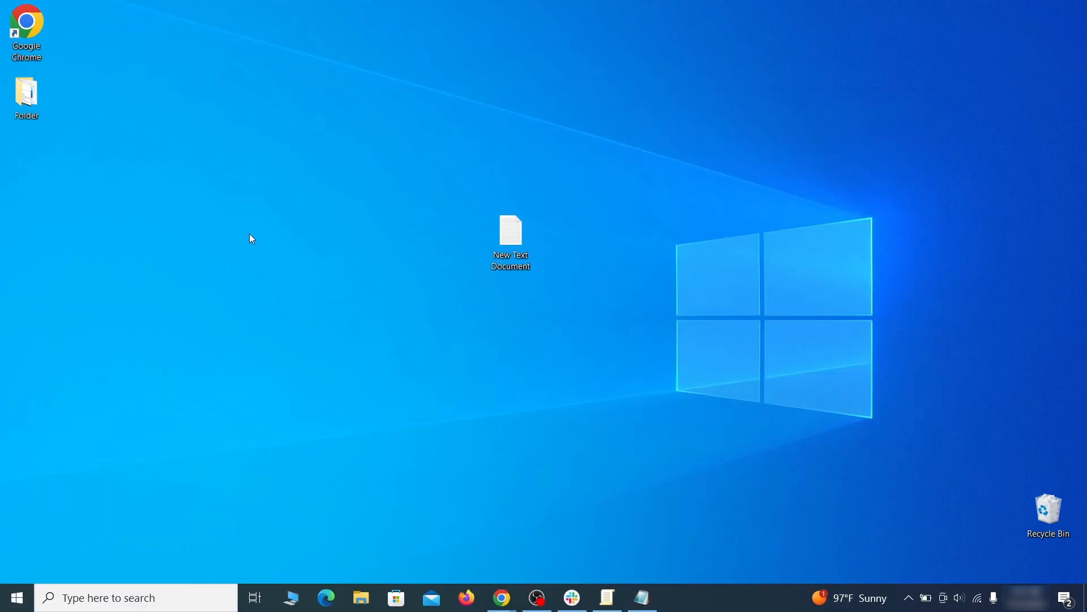
Copy the policy value sdovheoncoighvoienoibnasd from Notepad and search the registry for it.
{"action": "key", "text": "ctrl+f"}
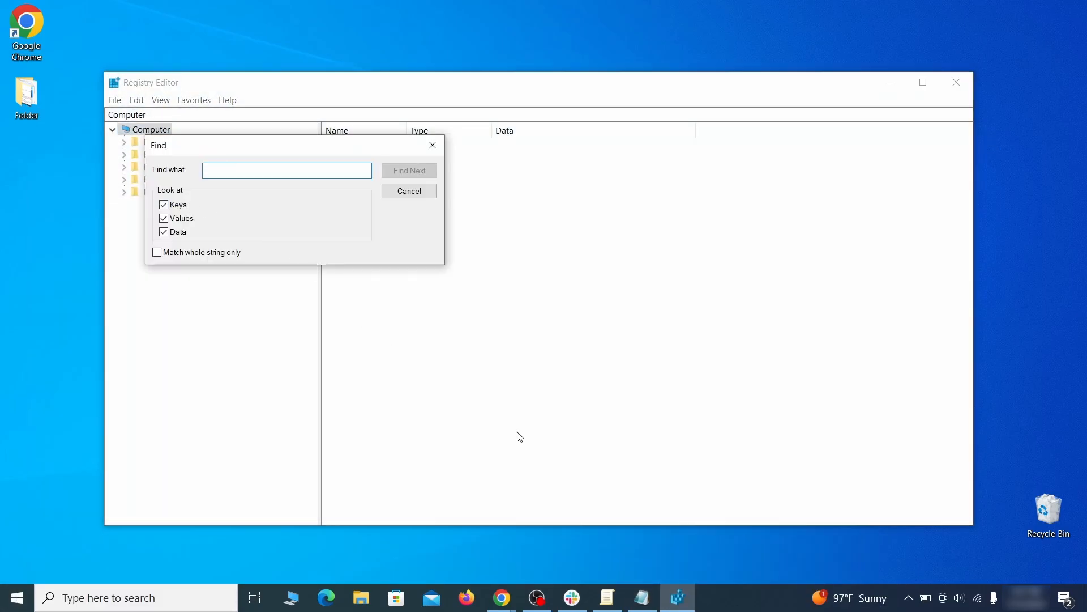
{"action": "left_click", "coordinate": [644, 598]}
{"action": "right_click", "coordinate": [243, 150]}
{"action": "left_click", "coordinate": [275, 193]}
{"action": "left_click", "coordinate": [110, 208]}
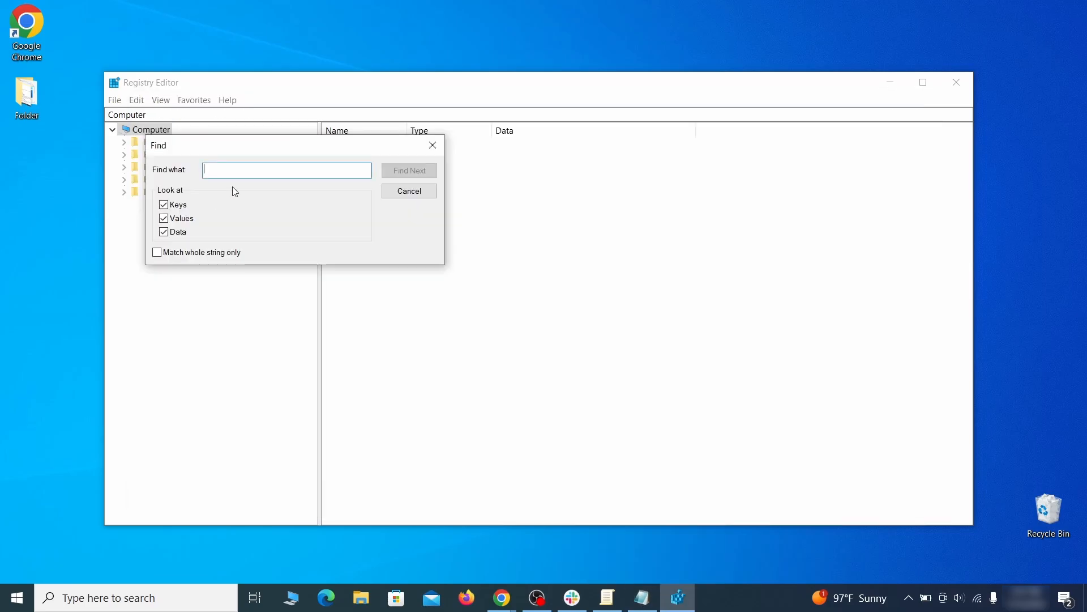
{"action": "right_click", "coordinate": [240, 172]}
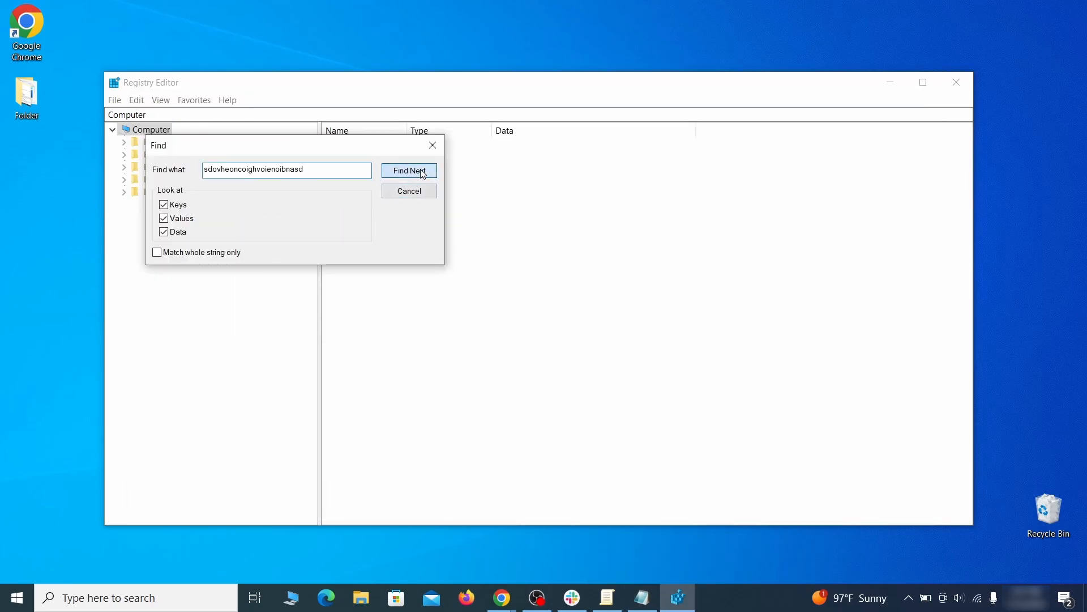
{"action": "left_click", "coordinate": [421, 171]}
Delete the Recommended key under Policies\Google\Chrome in Group Policy Objects, confirming the permanent removal.
{"action": "right_click", "coordinate": [267, 341]}
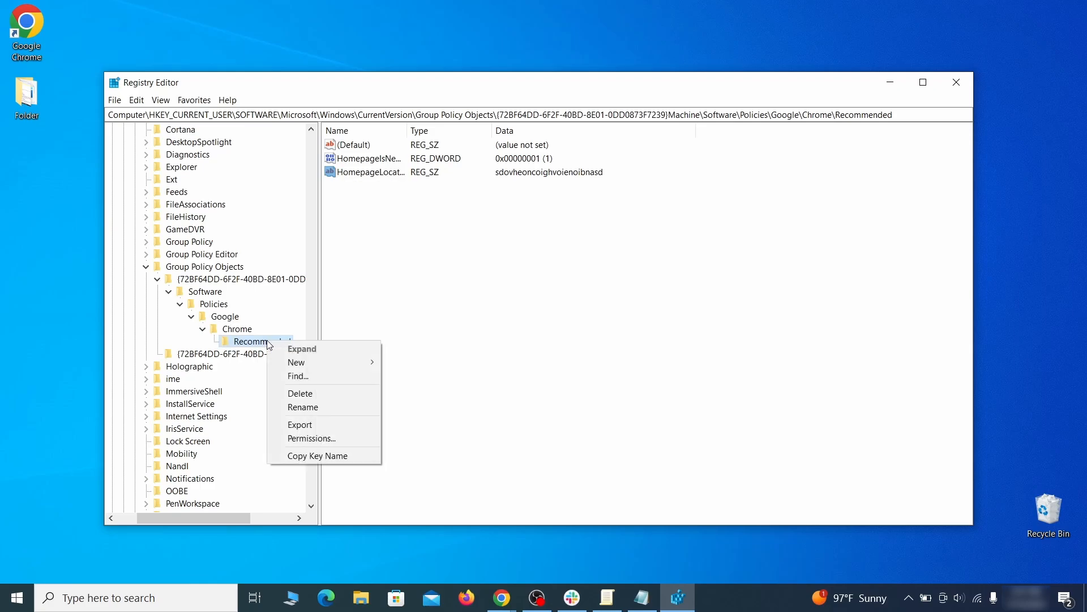
{"action": "left_click", "coordinate": [326, 395]}
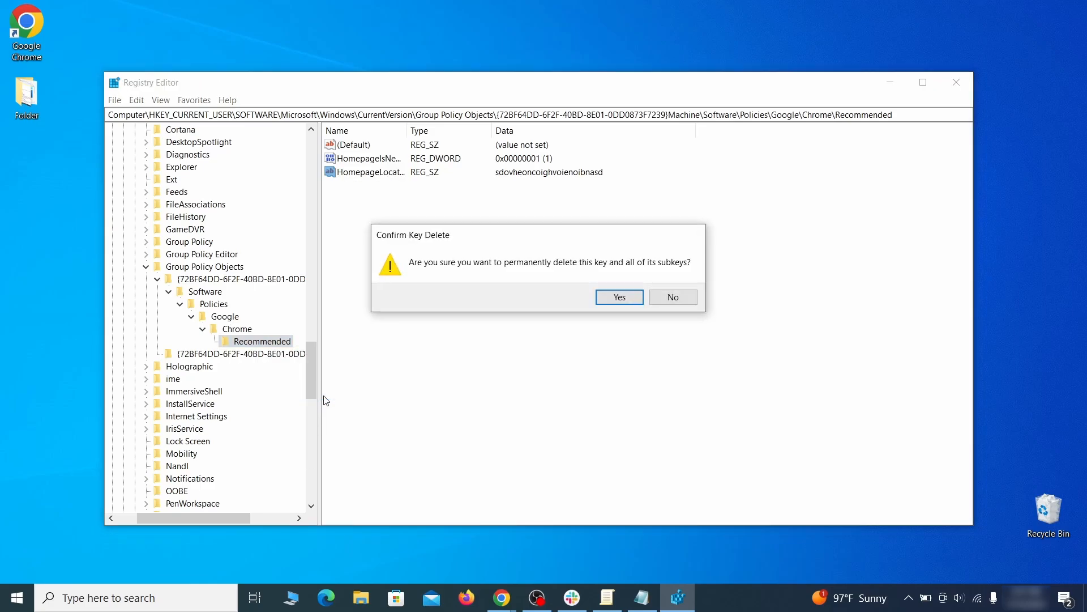
{"action": "left_click", "coordinate": [620, 297]}
{"action": "left_click", "coordinate": [136, 99]}
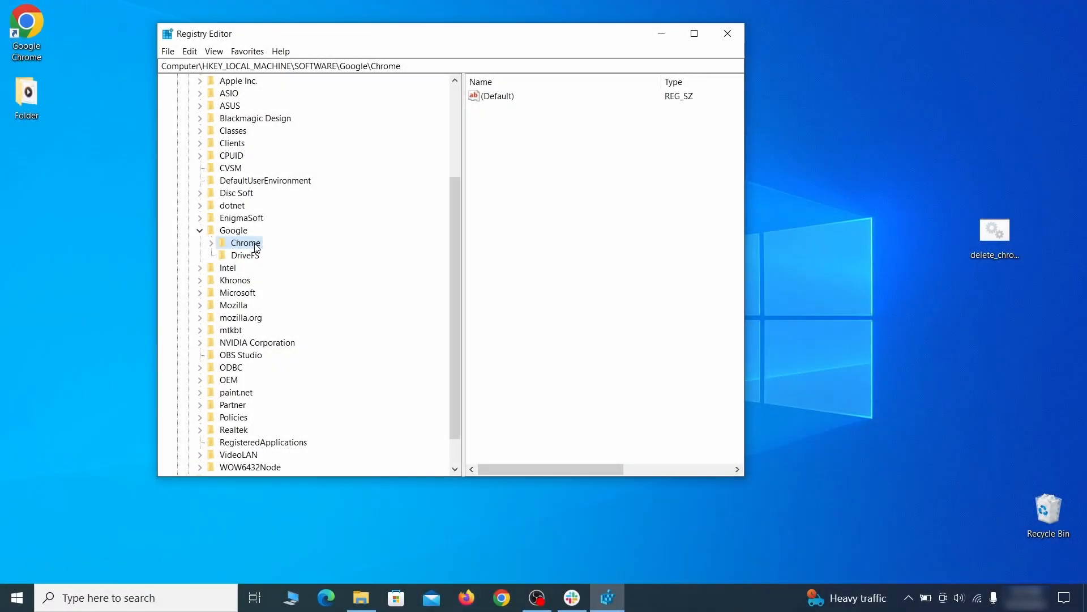
Try to delete the Chrome key under HKEY_LOCAL_MACHINE\SOFTWARE\Google.
{"action": "right_click", "coordinate": [246, 245]}
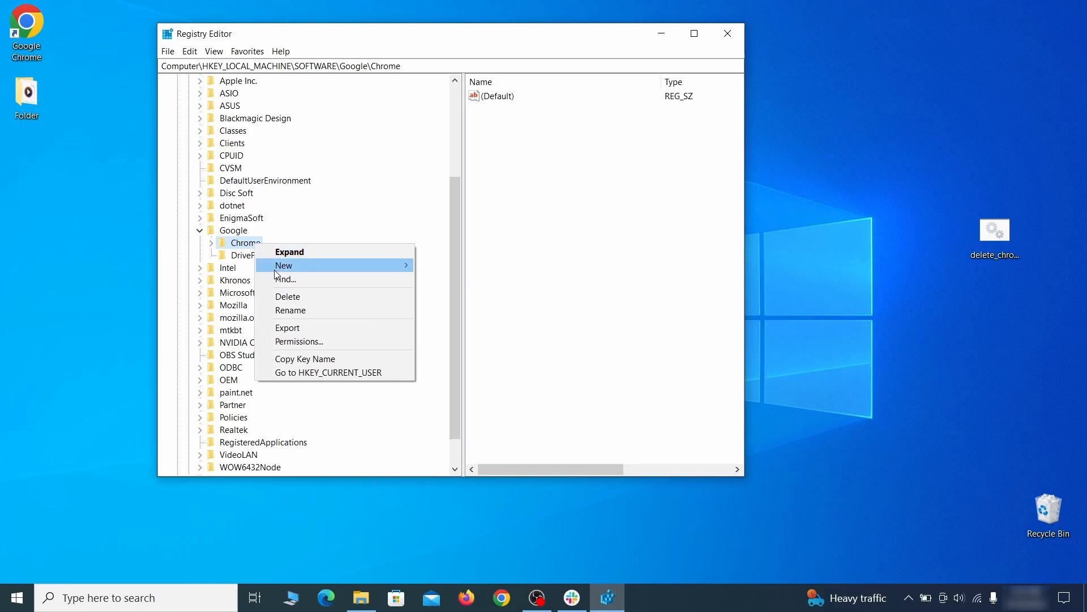
{"action": "left_click", "coordinate": [300, 298]}
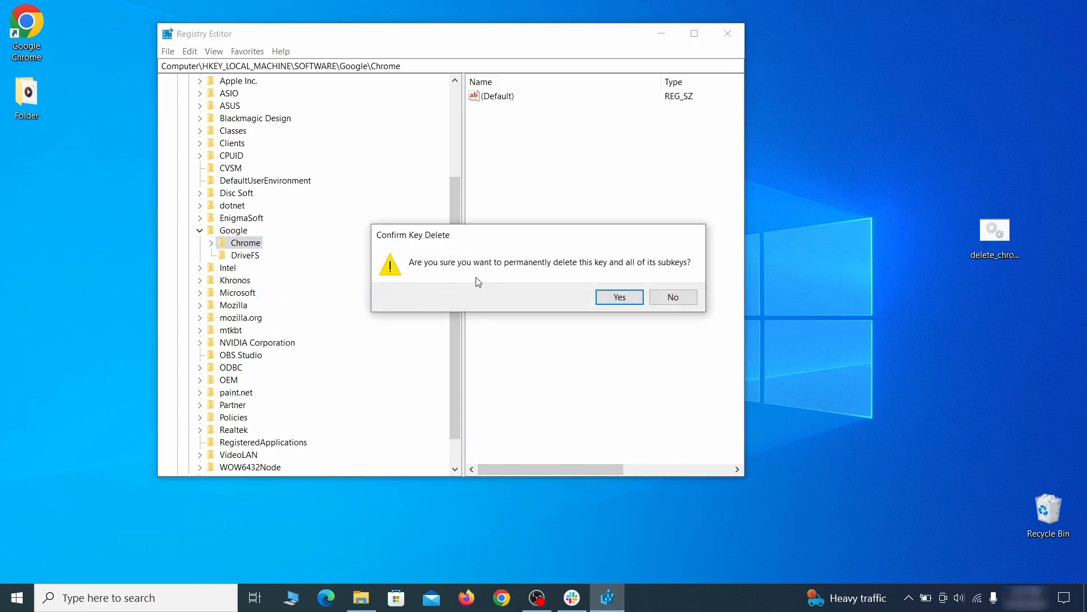
{"action": "left_click", "coordinate": [619, 297]}
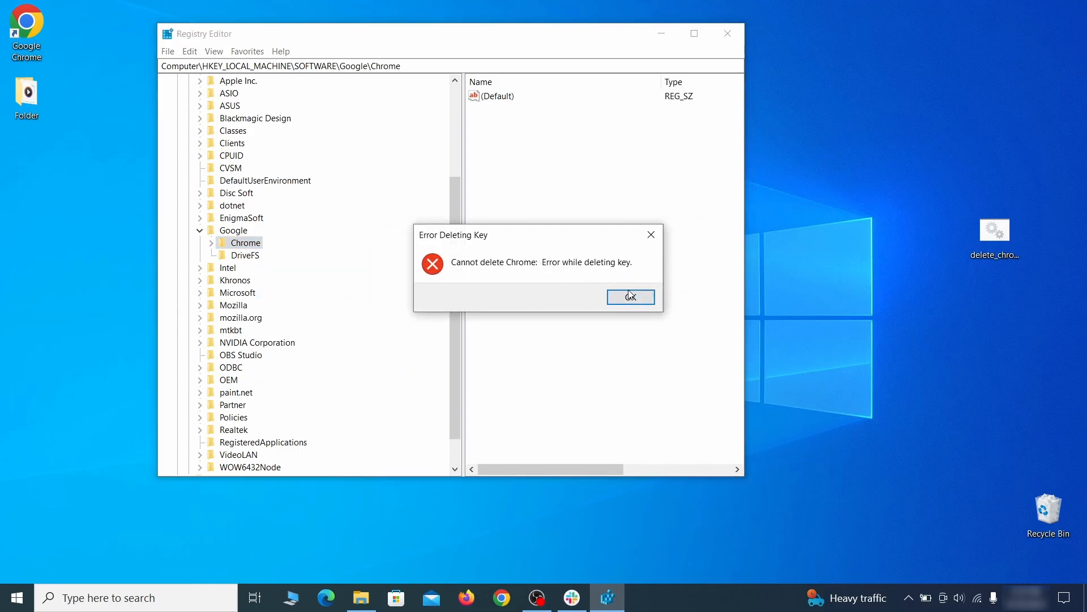
{"action": "left_click", "coordinate": [630, 296]}
Change the owner of the Chrome key under HKEY_LOCAL_MACHINE\SOFTWARE\Google to Everyone in its advanced permissions.
{"action": "right_click", "coordinate": [256, 247]}
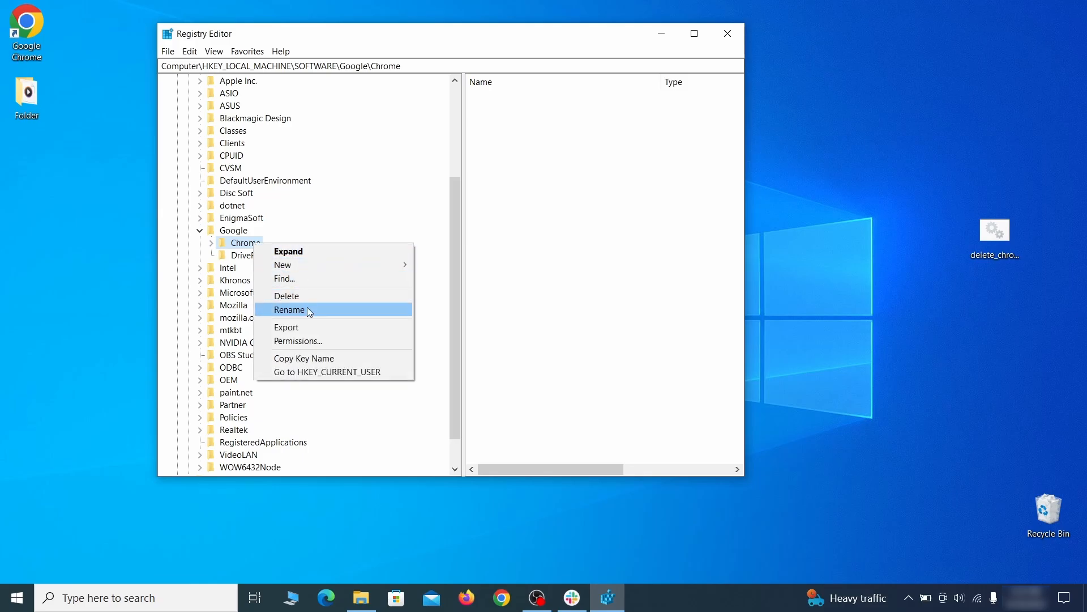
{"action": "left_click", "coordinate": [322, 340]}
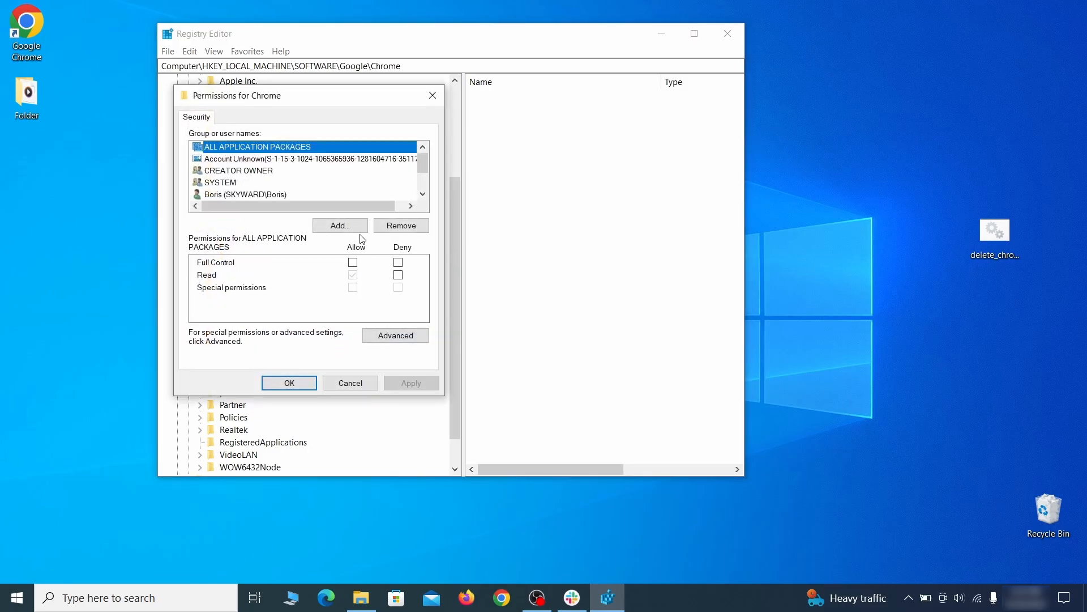
{"action": "left_click", "coordinate": [396, 337]}
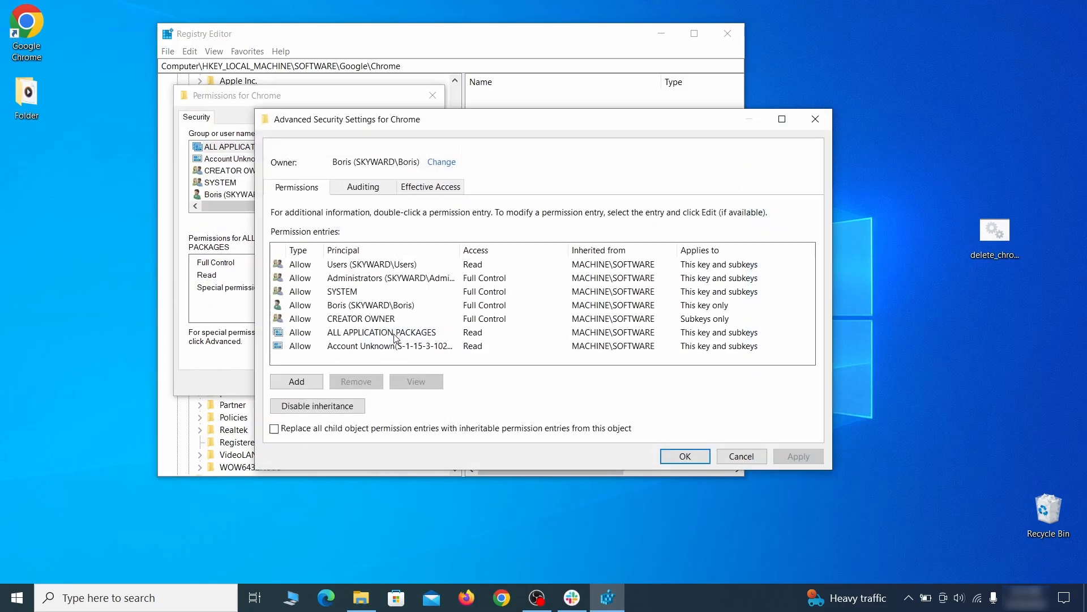
{"action": "left_click", "coordinate": [442, 163]}
{"action": "type", "text": "everyon"}
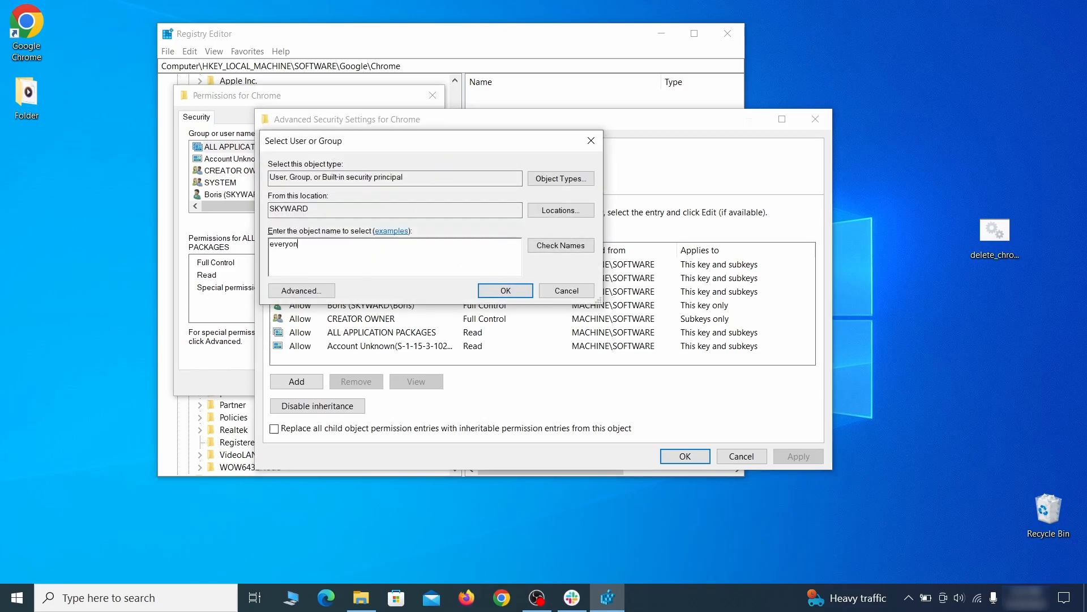
{"action": "type", "text": "e"}
{"action": "left_click", "coordinate": [562, 246]}
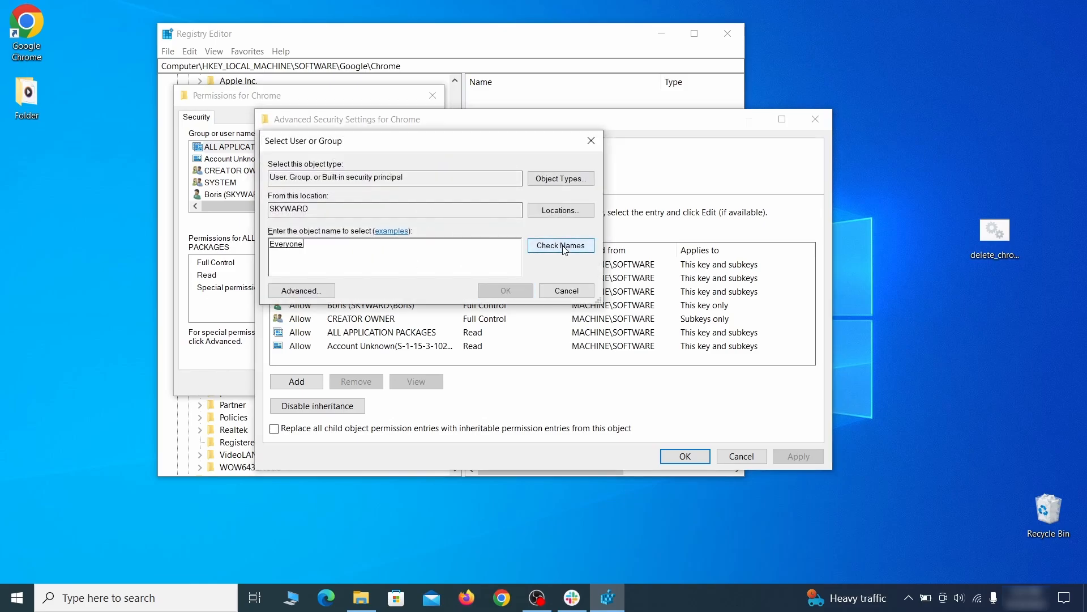
{"action": "left_click", "coordinate": [512, 291]}
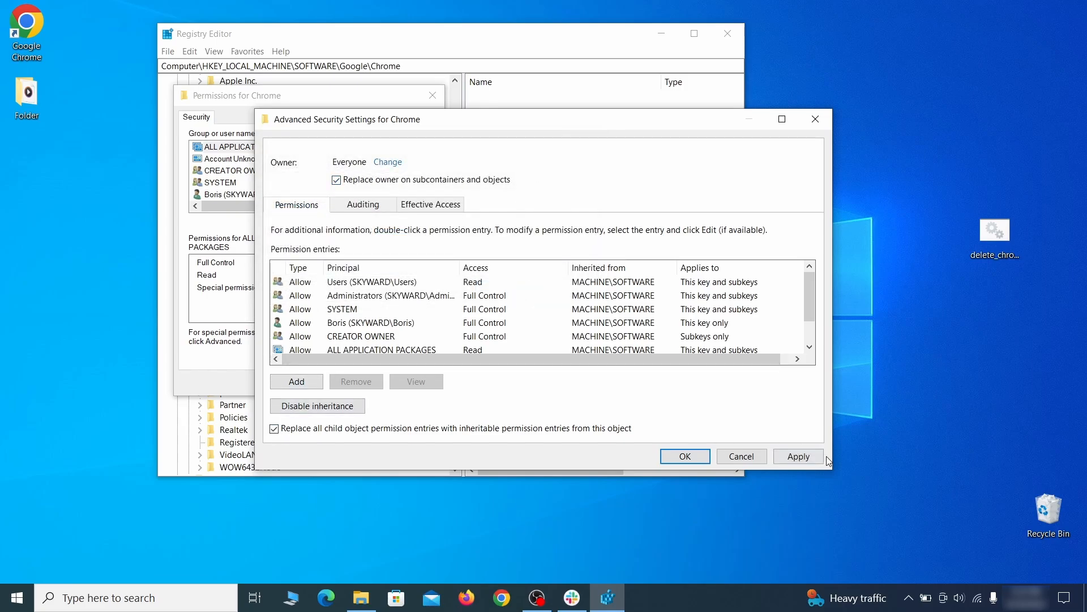
Apply the Chrome key's ownership to subcontainers and objects, and replace all child object permission entries with inheritable ones.
{"action": "left_click", "coordinate": [800, 460]}
{"action": "left_click", "coordinate": [592, 364]}
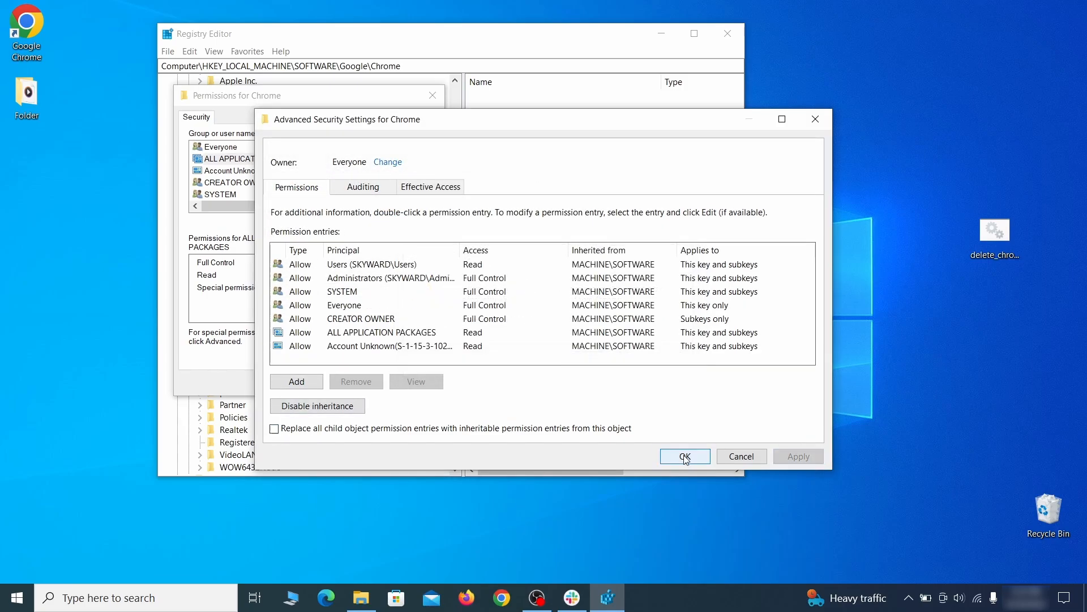
{"action": "left_click", "coordinate": [686, 456]}
{"action": "left_click", "coordinate": [292, 381]}
Delete the Chrome key under HKEY_LOCAL_MACHINE\SOFTWARE\Google and confirm the permanent removal.
{"action": "right_click", "coordinate": [248, 242]}
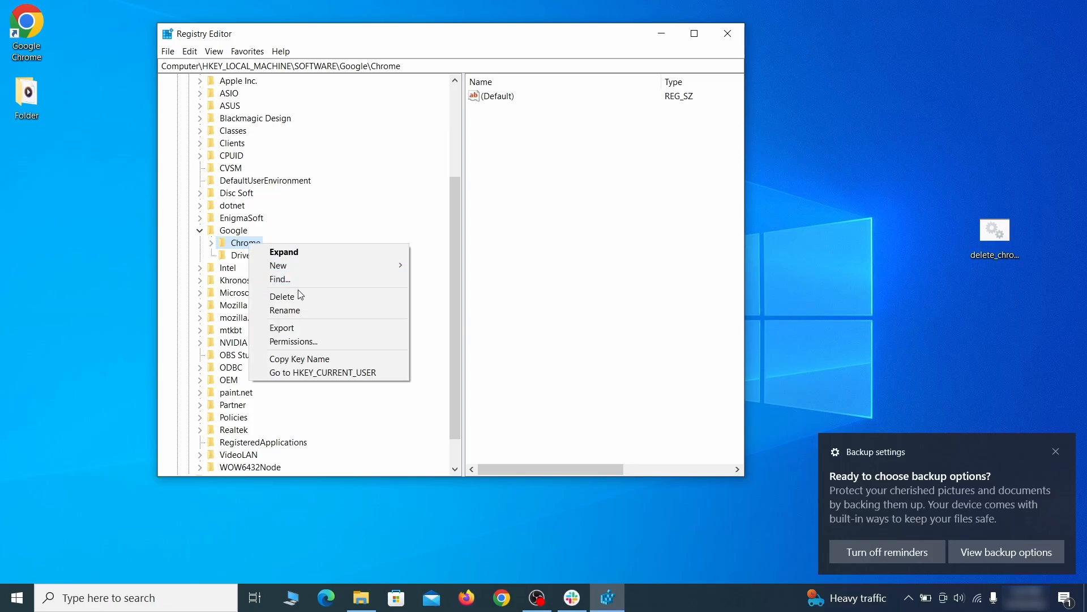
{"action": "left_click", "coordinate": [310, 303]}
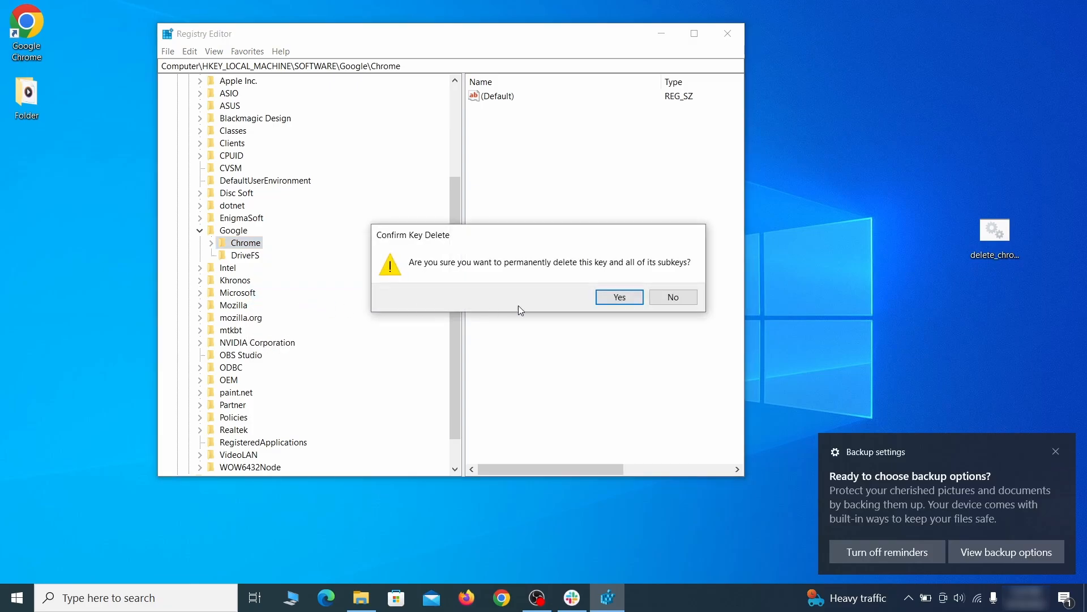
{"action": "left_click", "coordinate": [619, 298]}
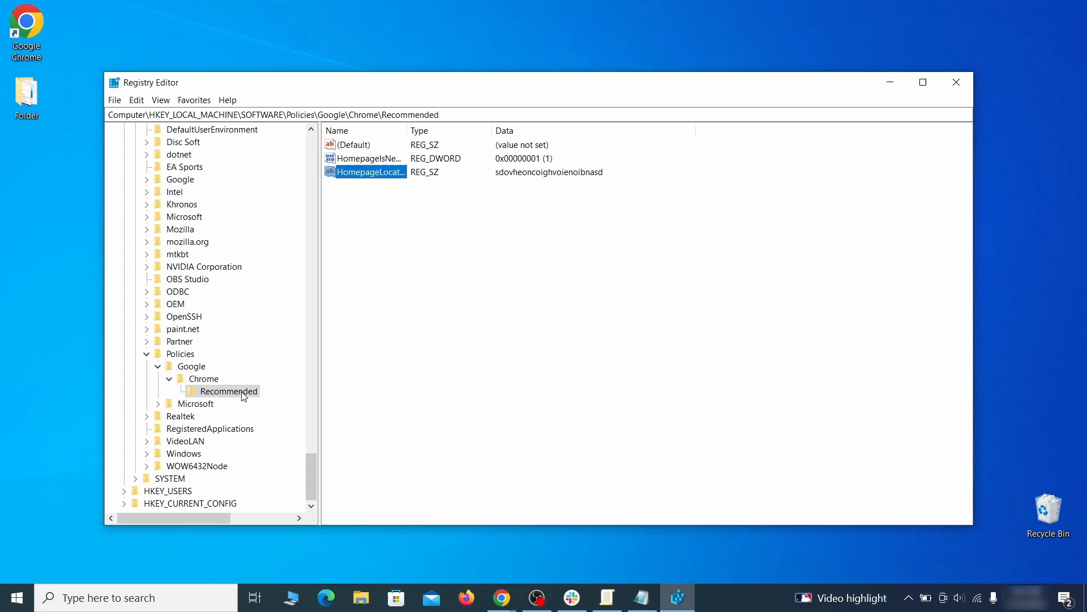
Delete the Recommended key under HKEY_LOCAL_MACHINE\SOFTWARE\Policies\Google\Chrome, confirming the permanent removal.
{"action": "right_click", "coordinate": [245, 396]}
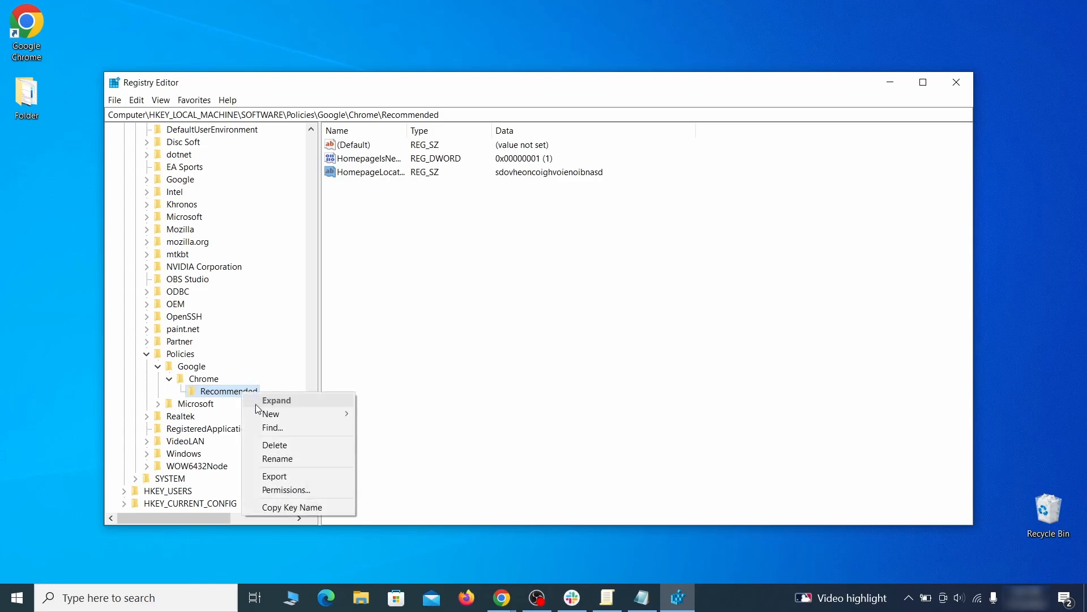
{"action": "left_click", "coordinate": [299, 445]}
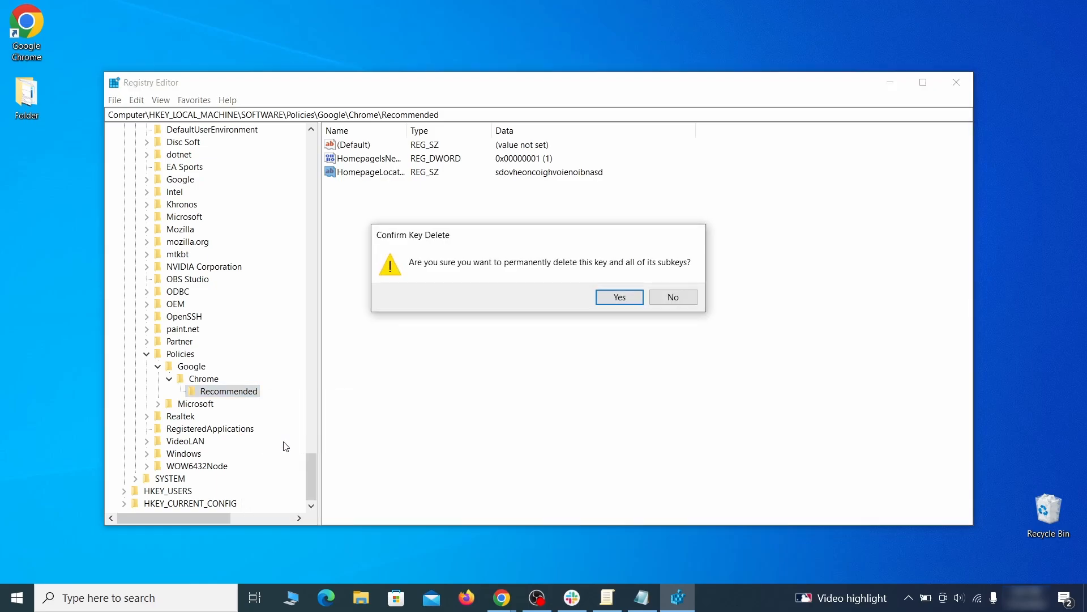
{"action": "left_click", "coordinate": [630, 294]}
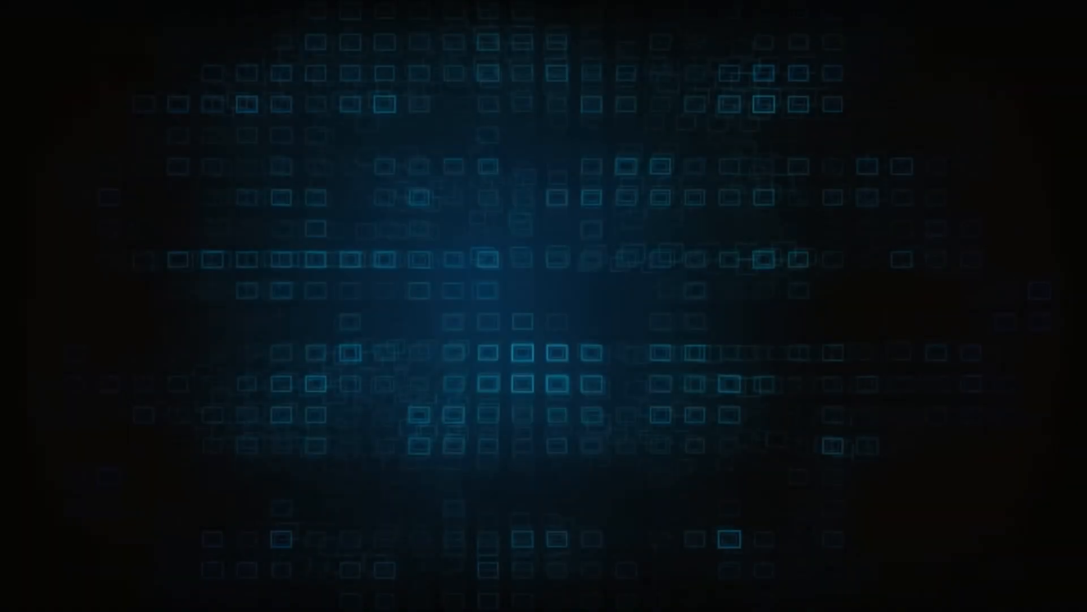
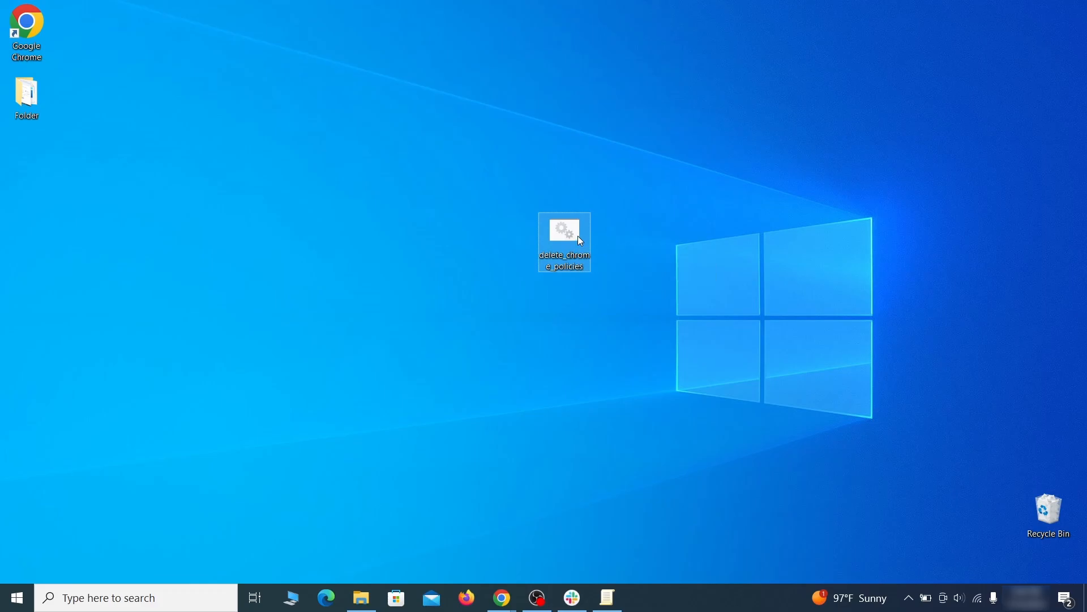
Run delete_chrome_policies.bat as administrator despite the SmartScreen block, and close its command window once the script has run.
{"action": "right_click", "coordinate": [577, 236]}
{"action": "left_click", "coordinate": [651, 290]}
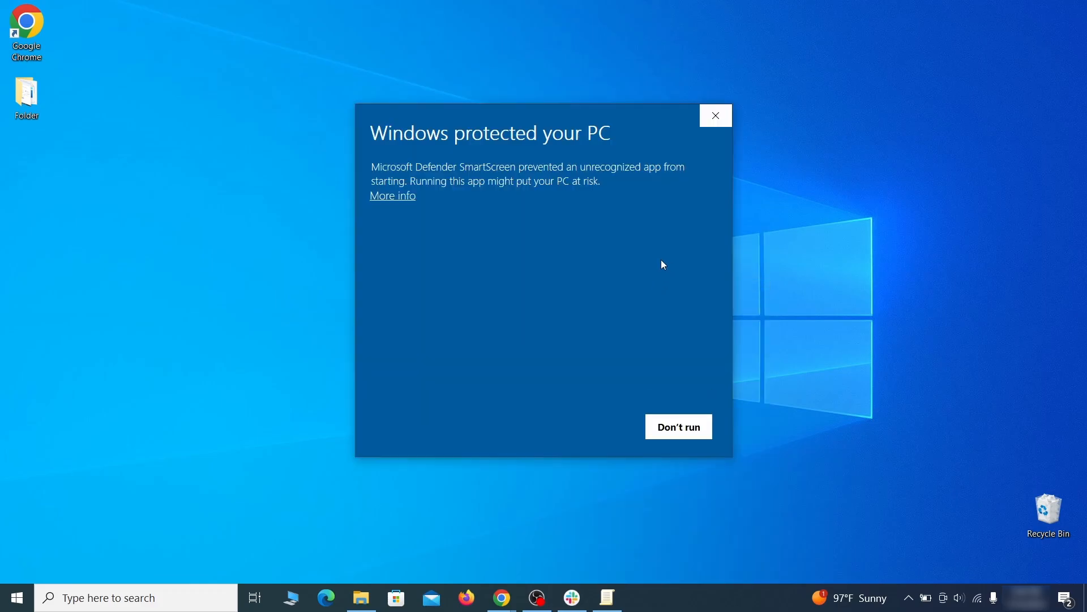
{"action": "left_click", "coordinate": [398, 198]}
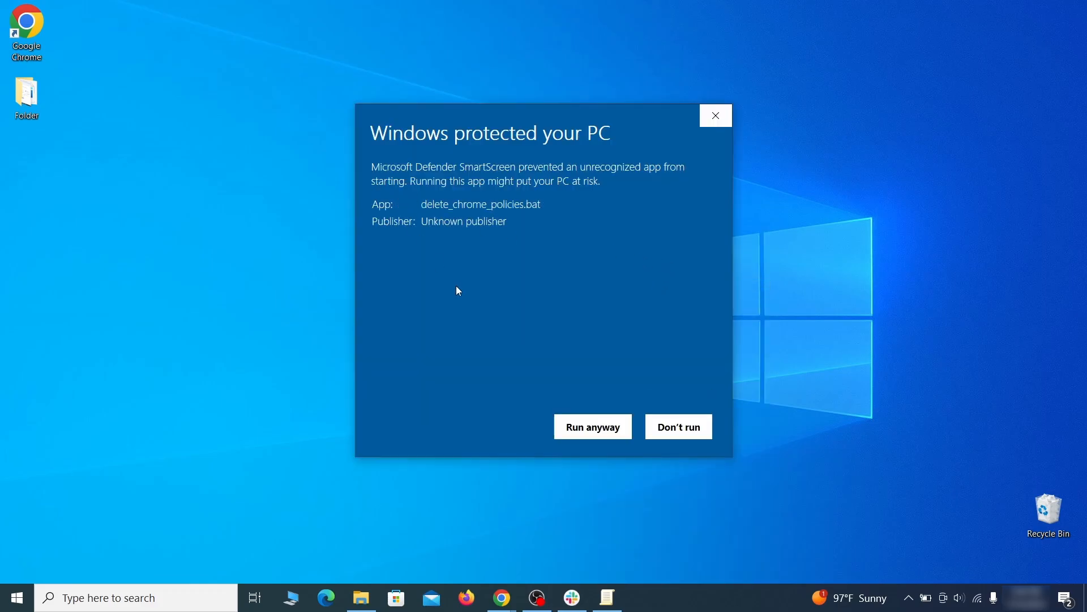
{"action": "left_click", "coordinate": [593, 431]}
{"action": "left_click_drag", "start_coordinate": [388, 31], "coordinate": [570, 66]}
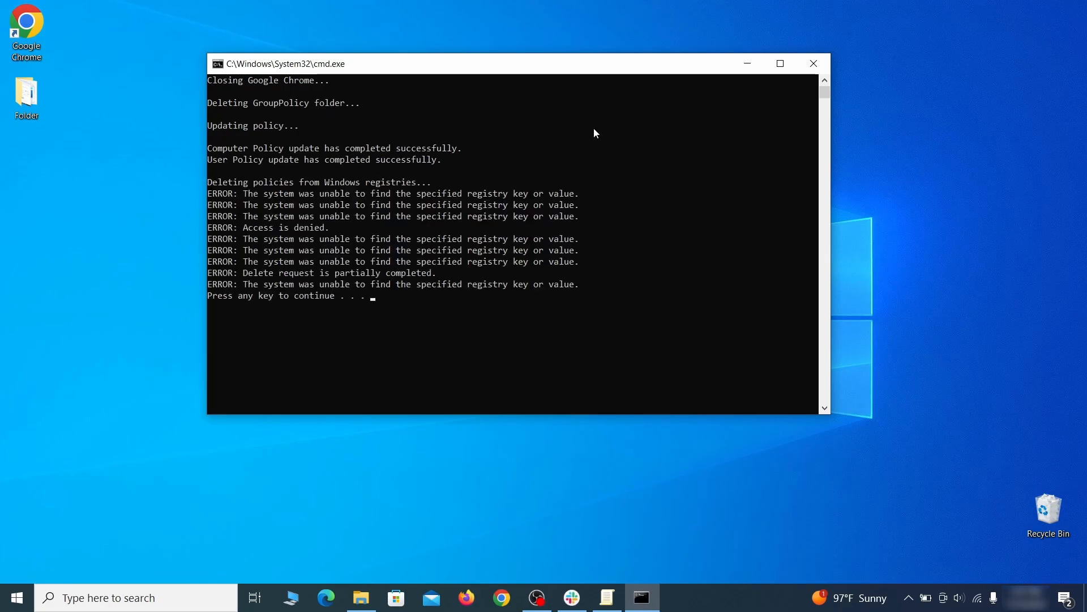
{"action": "left_click", "coordinate": [818, 69]}
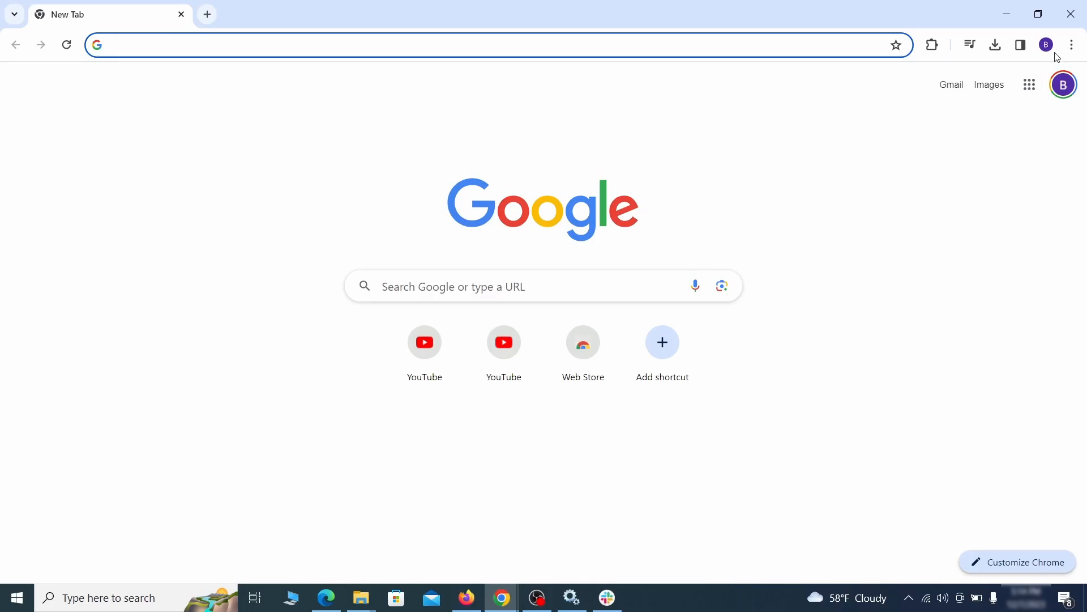
Disable the Add to Zola Button extension in Chrome's extension manager and remove it.
{"action": "left_click", "coordinate": [1075, 45]}
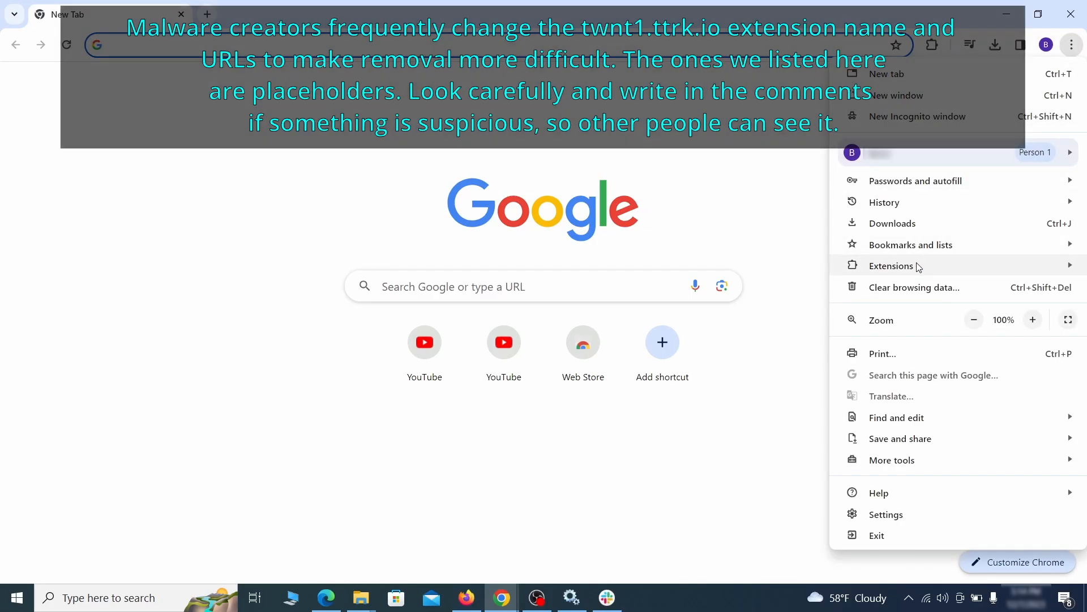
{"action": "mouse_move", "coordinate": [909, 268]}
{"action": "left_click", "coordinate": [795, 267]}
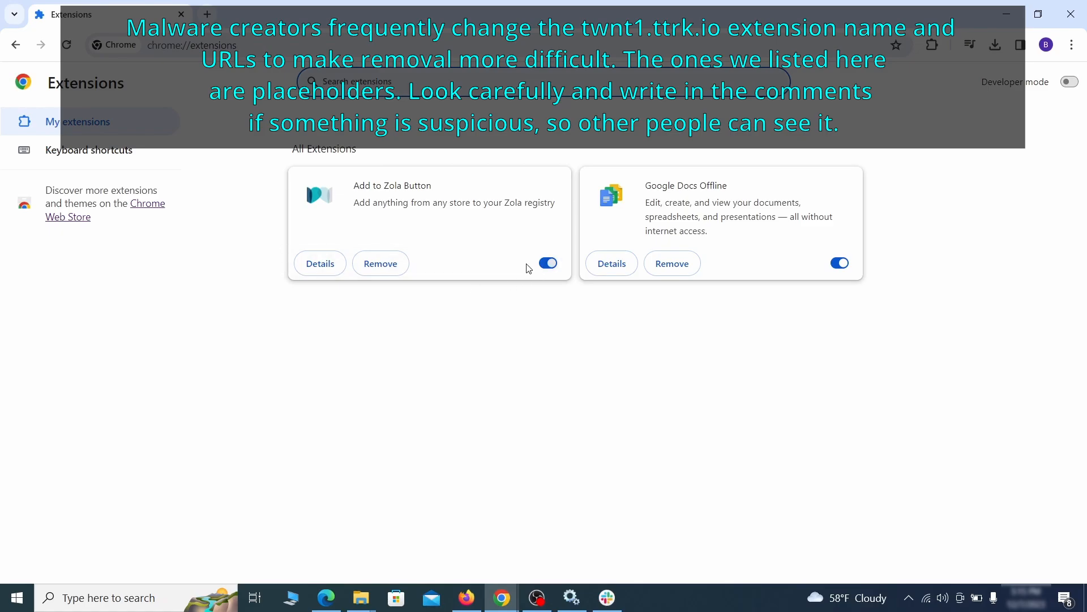
{"action": "left_click", "coordinate": [548, 263]}
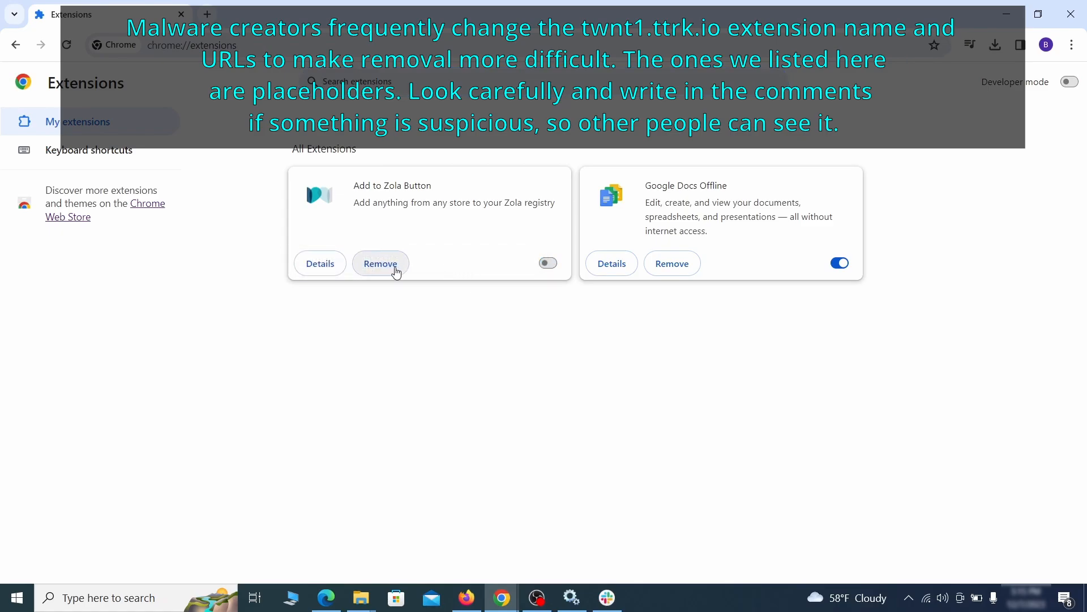
{"action": "left_click", "coordinate": [396, 270]}
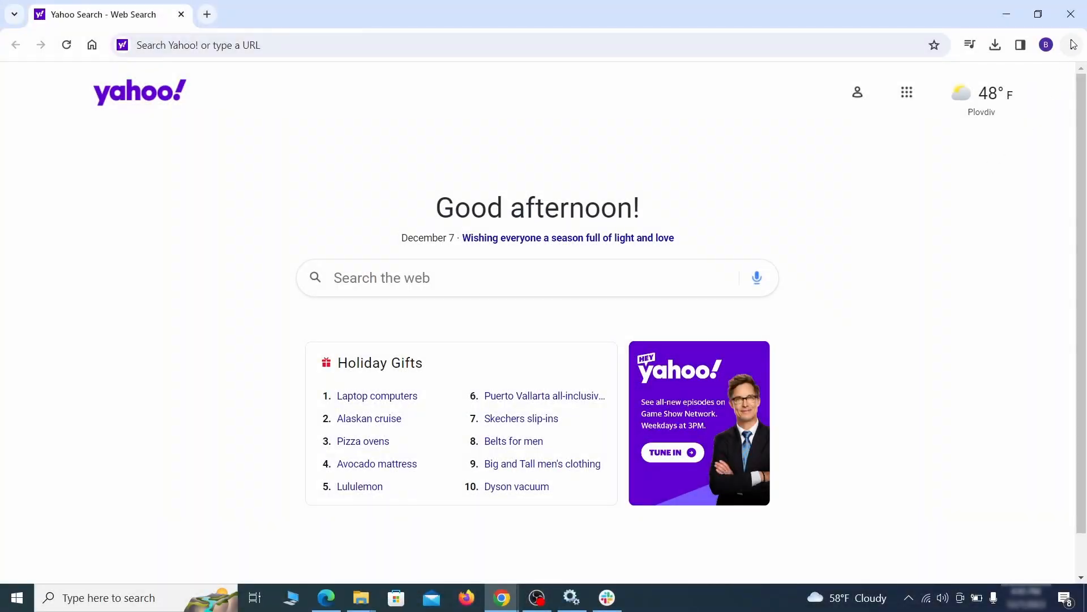
Open Chrome's privacy and security settings and bring up the advanced options for clearing browsing data.
{"action": "left_click", "coordinate": [1071, 45]}
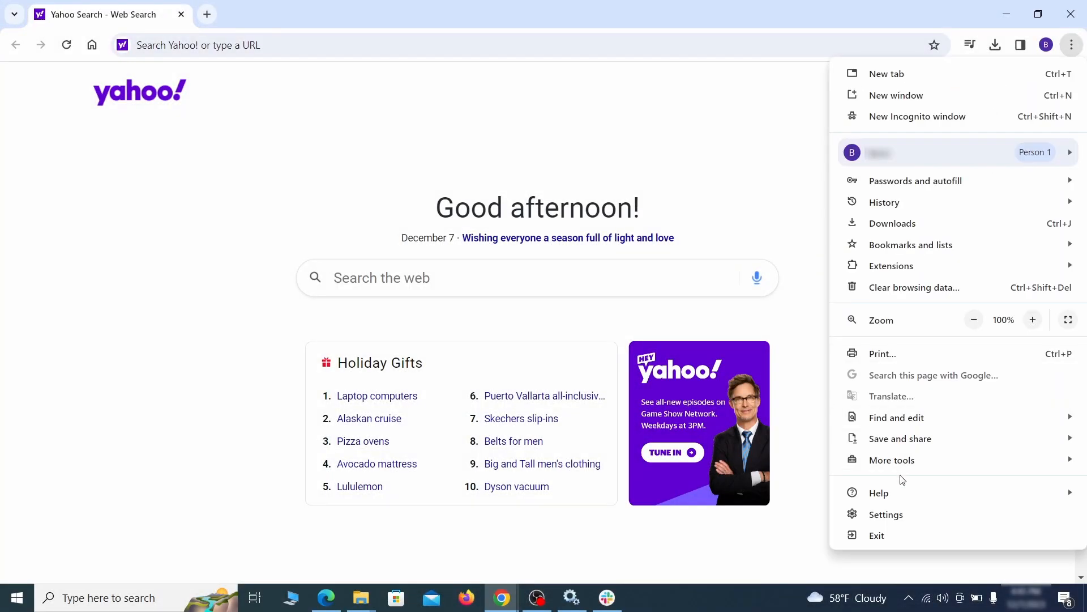
{"action": "left_click", "coordinate": [886, 514]}
{"action": "left_click", "coordinate": [128, 175]}
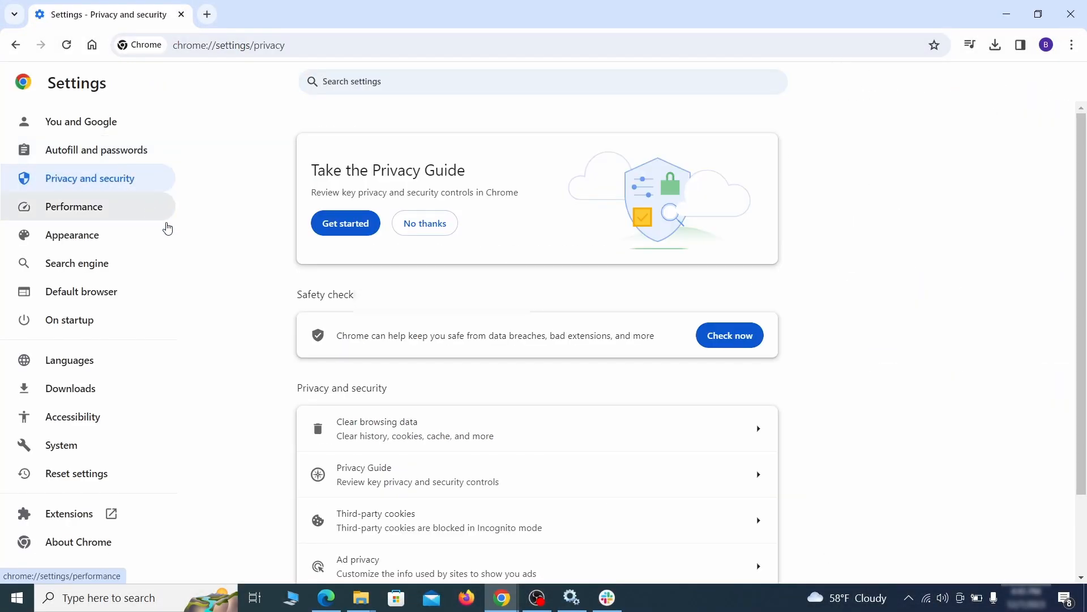
{"action": "scroll", "coordinate": [855, 371], "scroll_direction": "down", "scroll_amount": 1}
{"action": "left_click", "coordinate": [711, 365]}
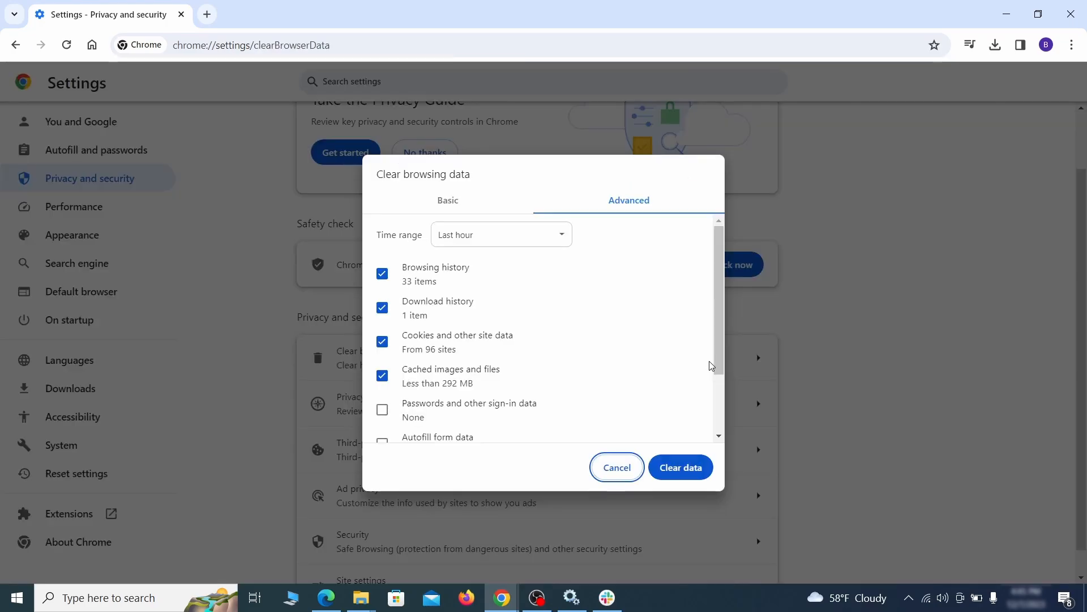
{"action": "left_click", "coordinate": [478, 206]}
{"action": "left_click", "coordinate": [605, 205]}
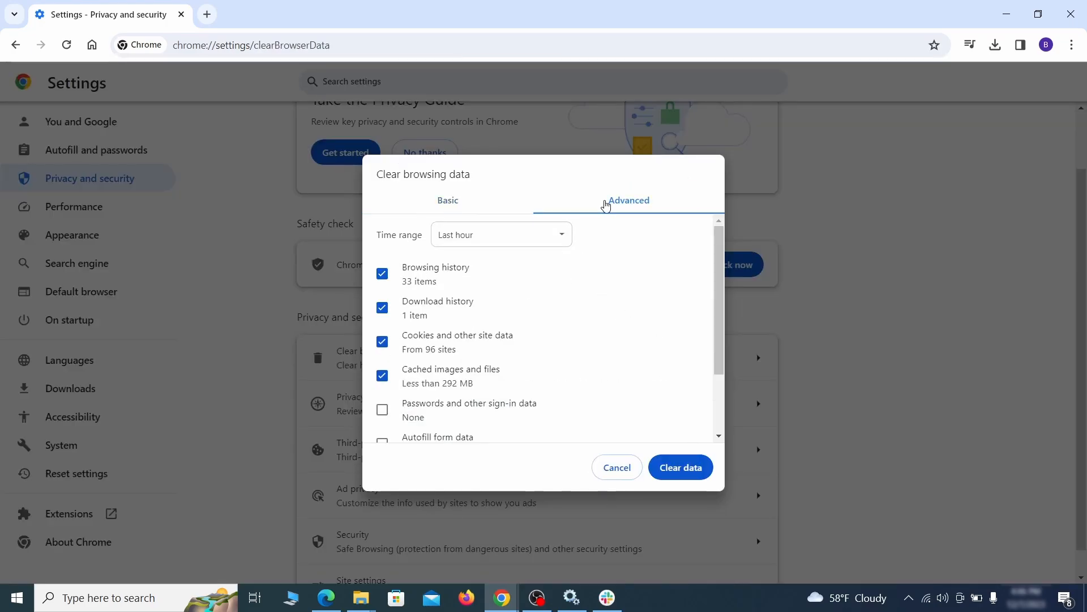
Add autofill form data, site settings and hosted app data to the selection, leaving passwords out, and clear the browsing data.
{"action": "scroll", "coordinate": [551, 324], "scroll_direction": "down", "scroll_amount": 2}
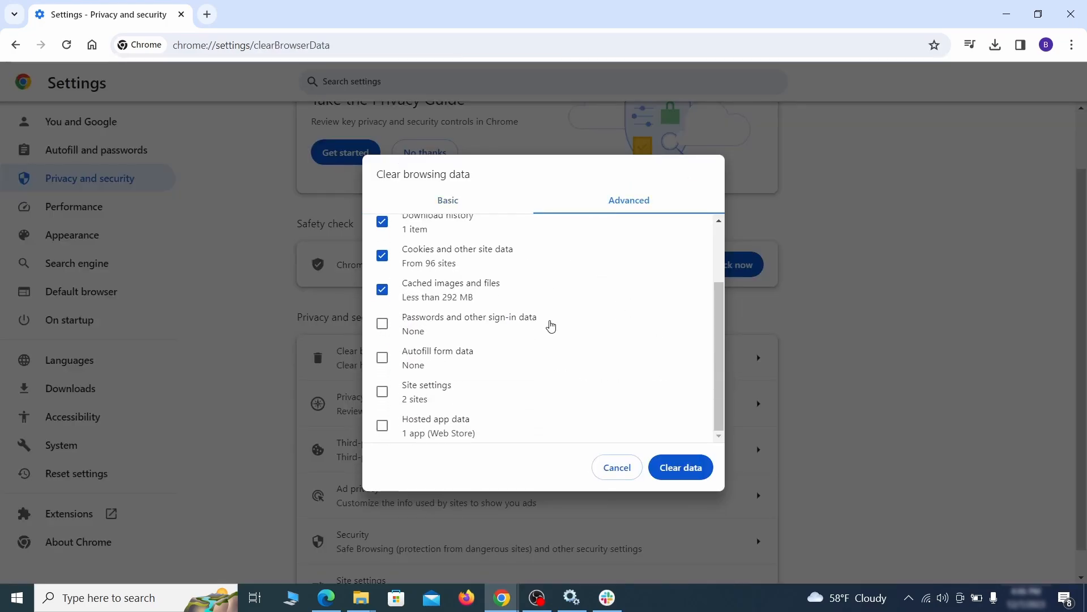
{"action": "left_click", "coordinate": [382, 359]}
{"action": "left_click", "coordinate": [382, 392]}
{"action": "left_click", "coordinate": [383, 427]}
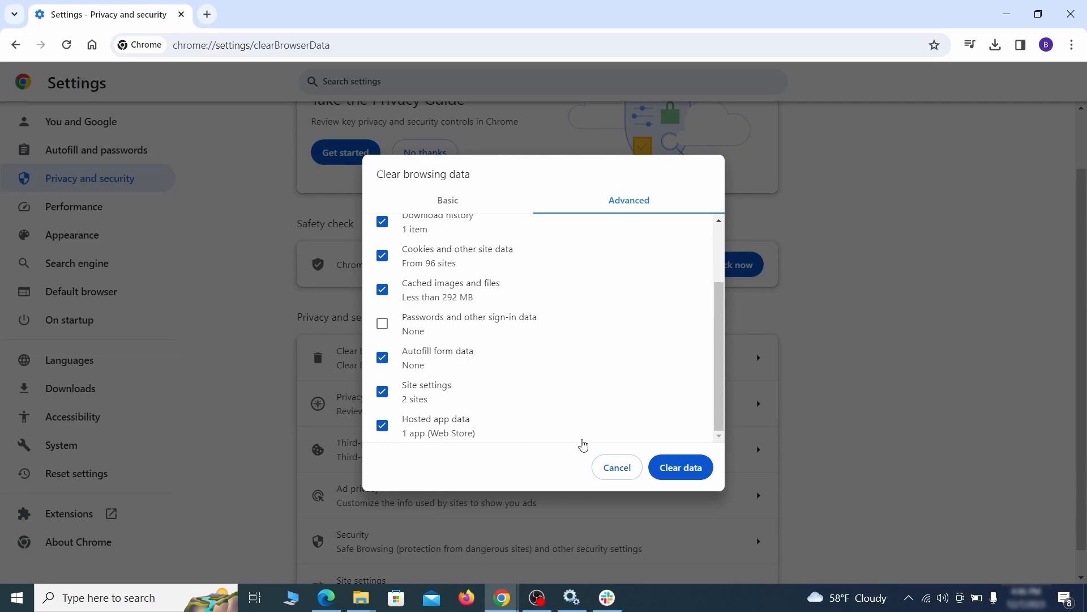
{"action": "left_click", "coordinate": [690, 471]}
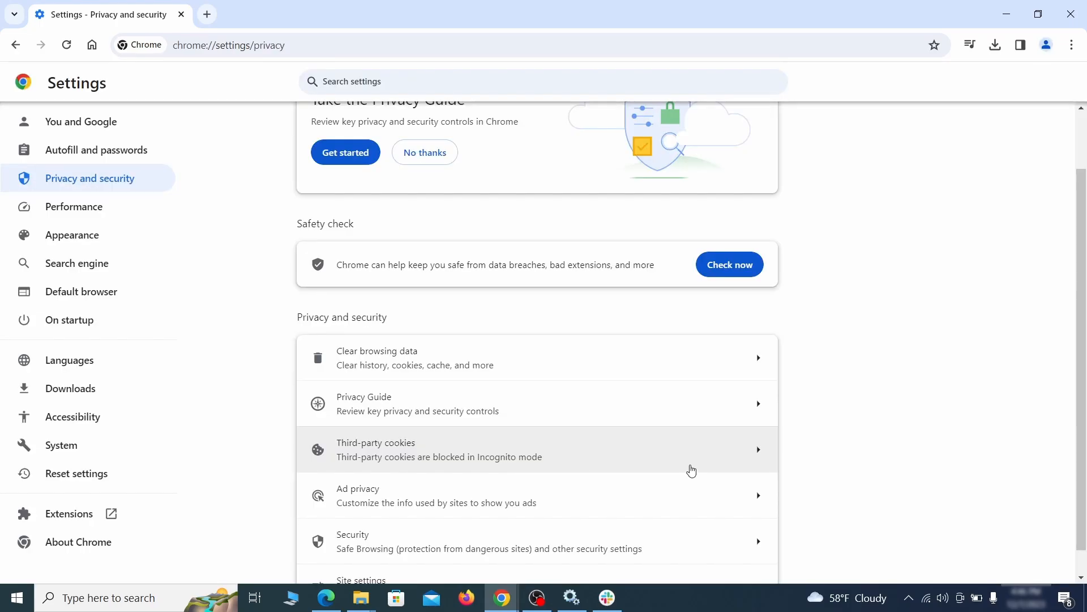
Review the Location permission in the site settings and remove ExampleRougeURL.com from the sites allowed to send notifications.
{"action": "scroll", "coordinate": [798, 388], "scroll_direction": "down", "scroll_amount": 1}
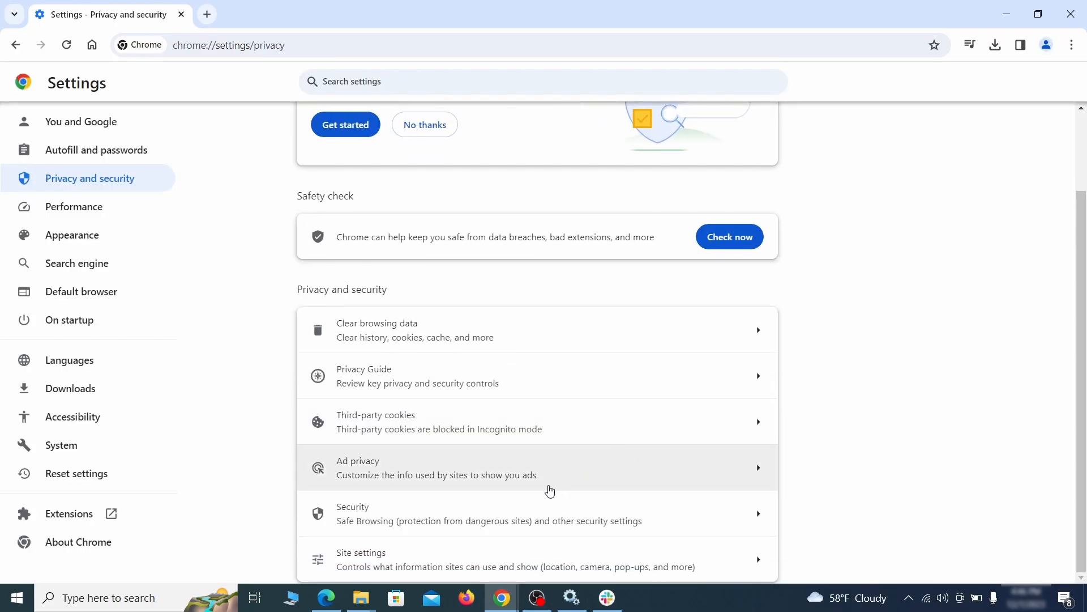
{"action": "left_click", "coordinate": [533, 554]}
{"action": "scroll", "coordinate": [780, 346], "scroll_direction": "down", "scroll_amount": 4}
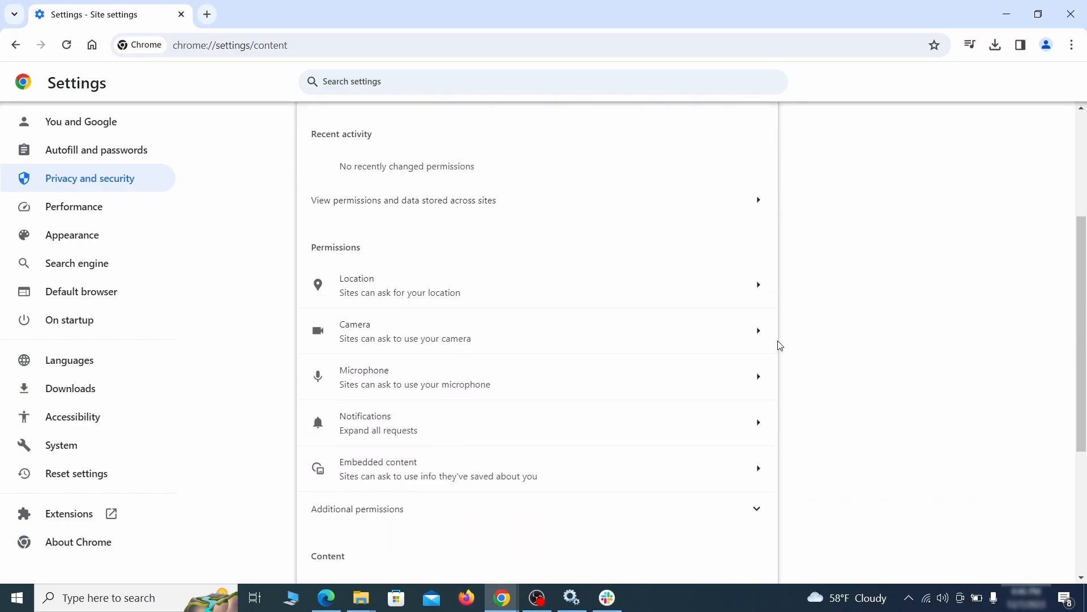
{"action": "scroll", "coordinate": [785, 339], "scroll_direction": "down", "scroll_amount": 1}
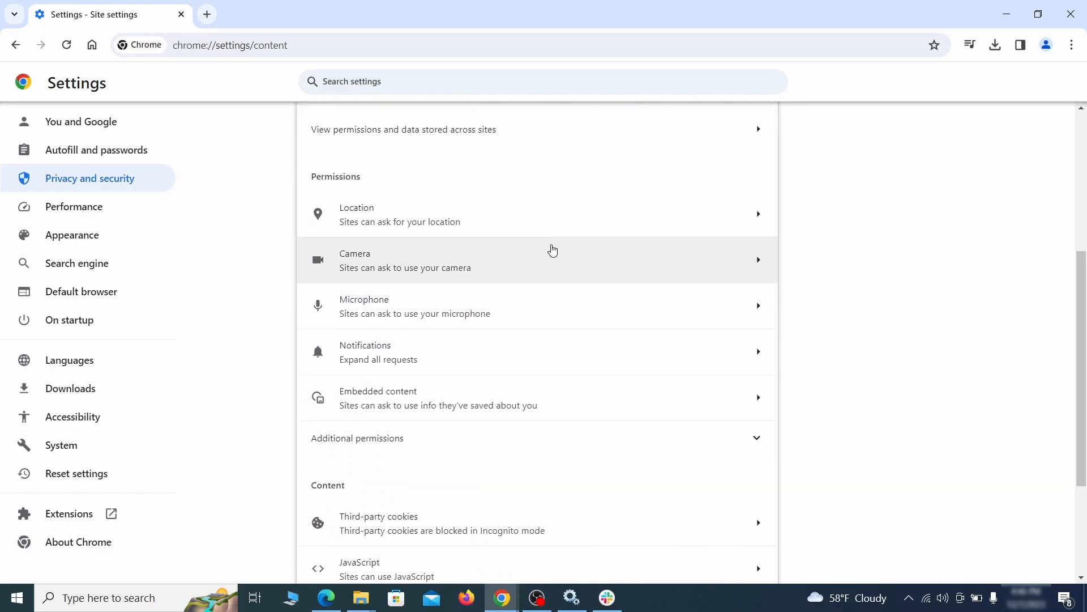
{"action": "left_click", "coordinate": [546, 225]}
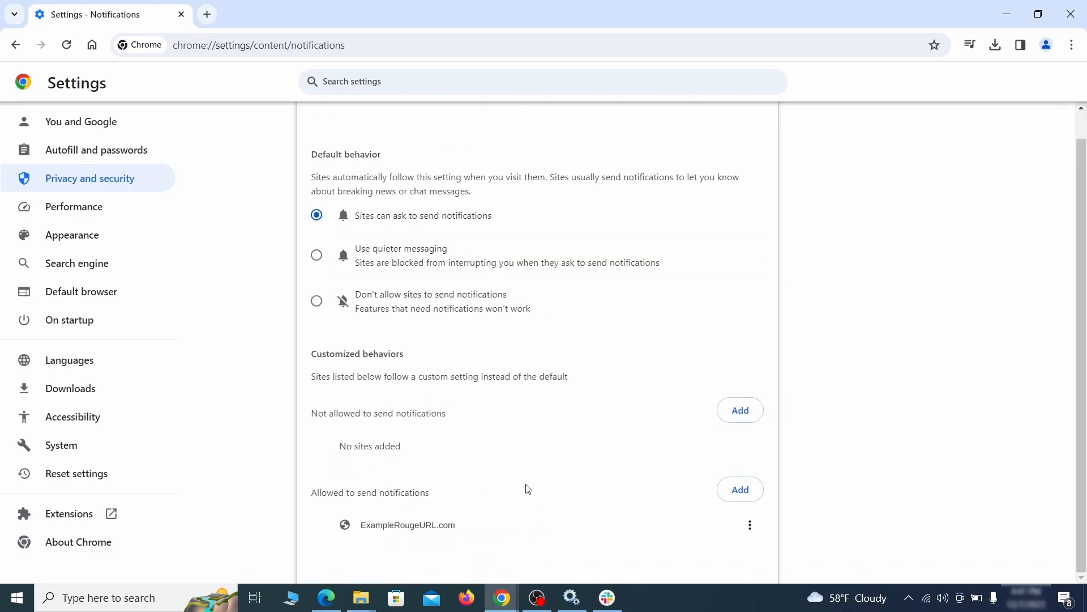
{"action": "left_click", "coordinate": [752, 526]}
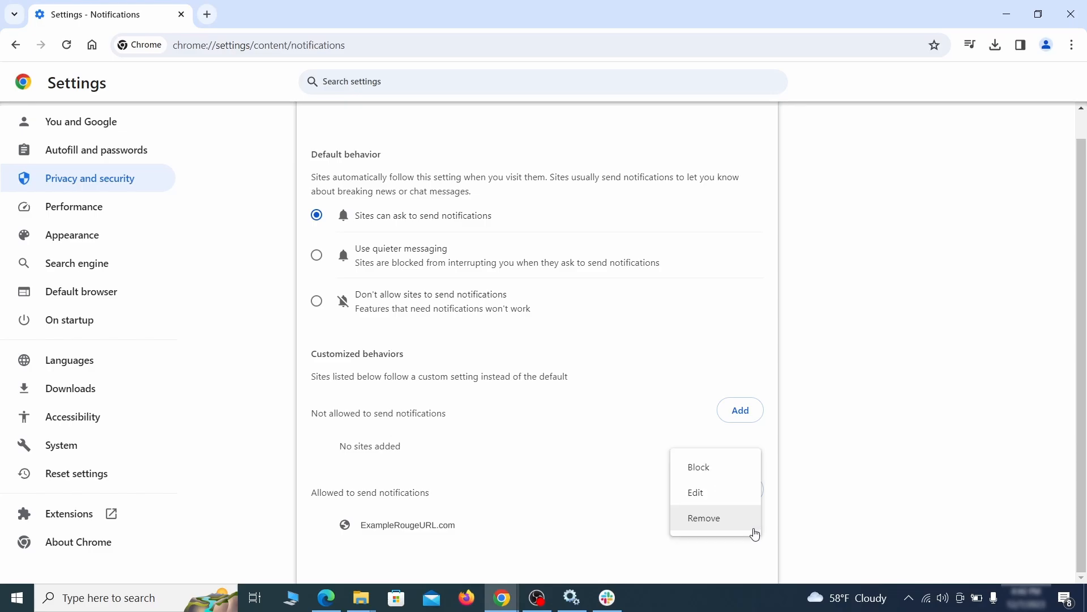
{"action": "left_click", "coordinate": [718, 524]}
Remove ExampleRougeURL.com from the sites allowed to use third-party cookies in the site settings.
{"action": "key", "text": "alt+Left"}
{"action": "scroll", "coordinate": [590, 383], "scroll_direction": "down", "scroll_amount": 2}
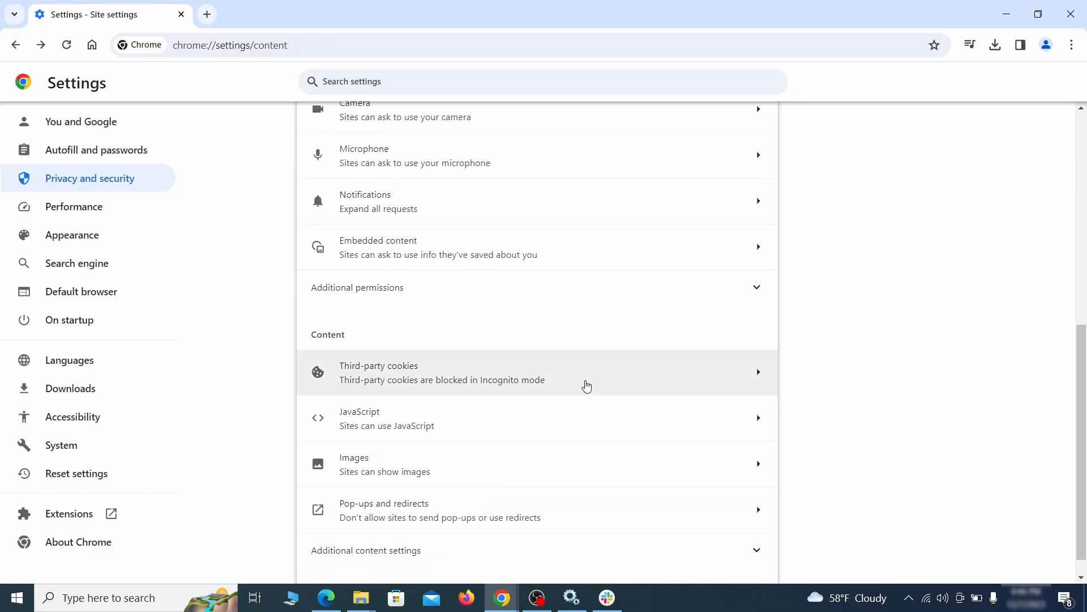
{"action": "left_click", "coordinate": [586, 384]}
{"action": "scroll", "coordinate": [587, 384], "scroll_direction": "down", "scroll_amount": 5}
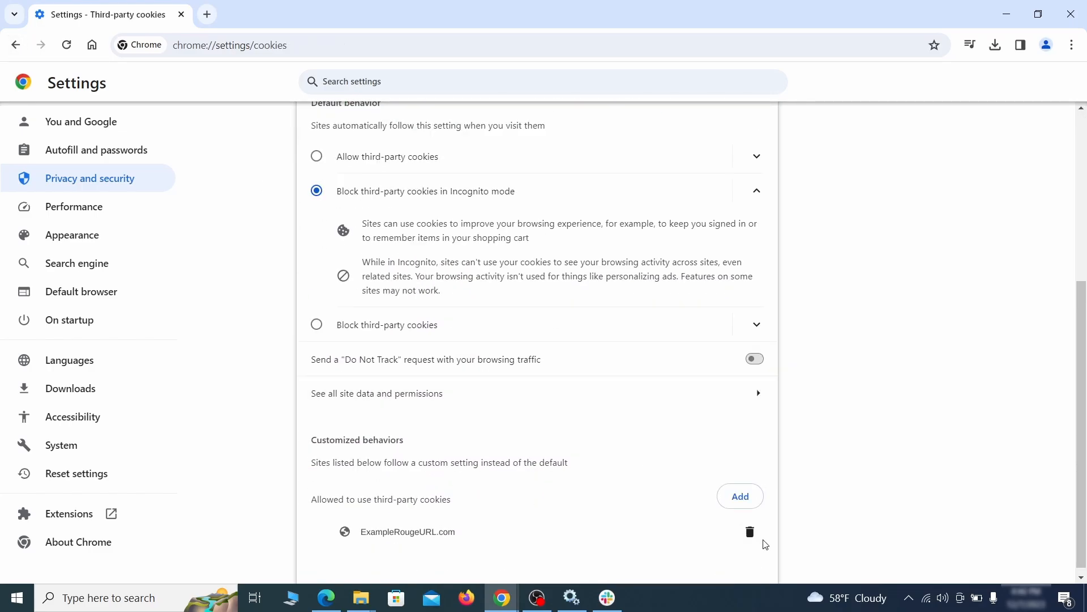
{"action": "left_click", "coordinate": [751, 533]}
{"action": "key", "text": "alt+Left"}
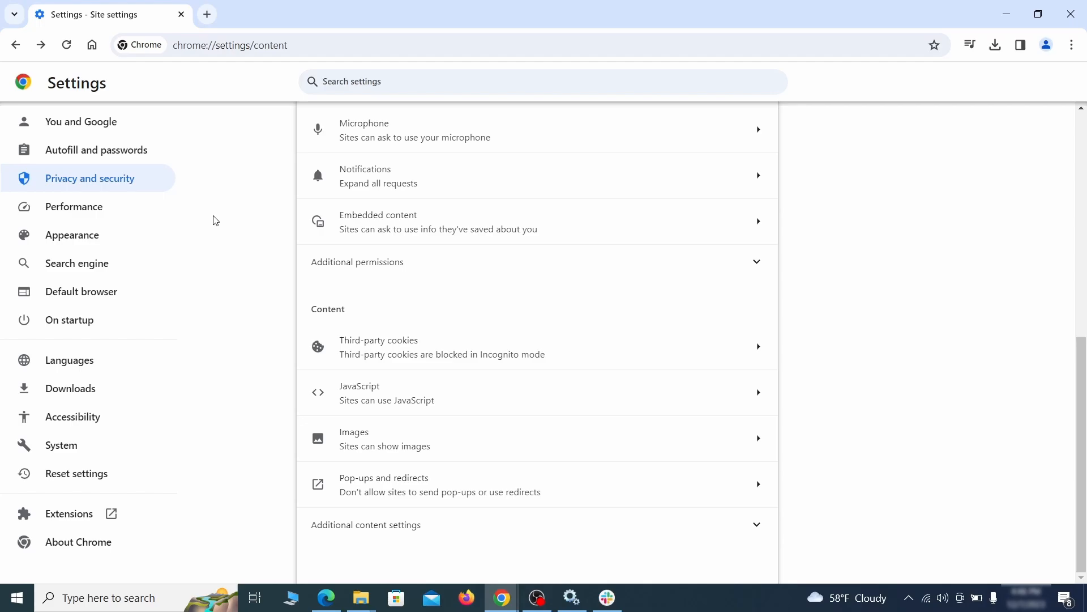
Delete the ExampleRougeURL.com custom web address assigned to the home button in the Appearance settings.
{"action": "left_click", "coordinate": [148, 237]}
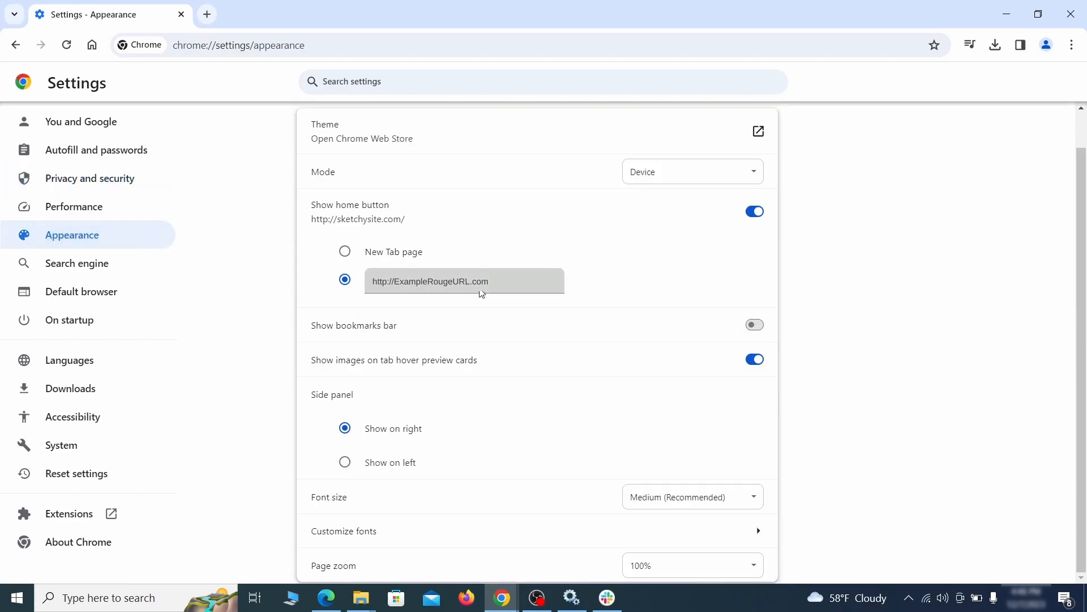
{"action": "left_click_drag", "start_coordinate": [491, 288], "coordinate": [358, 283]}
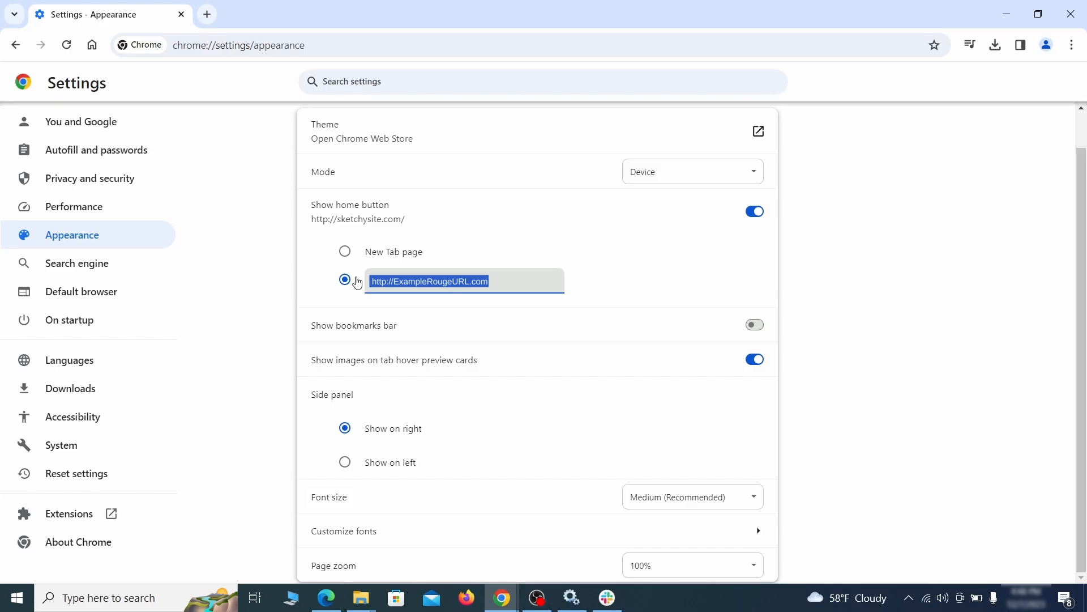
{"action": "key", "text": "BackSpace"}
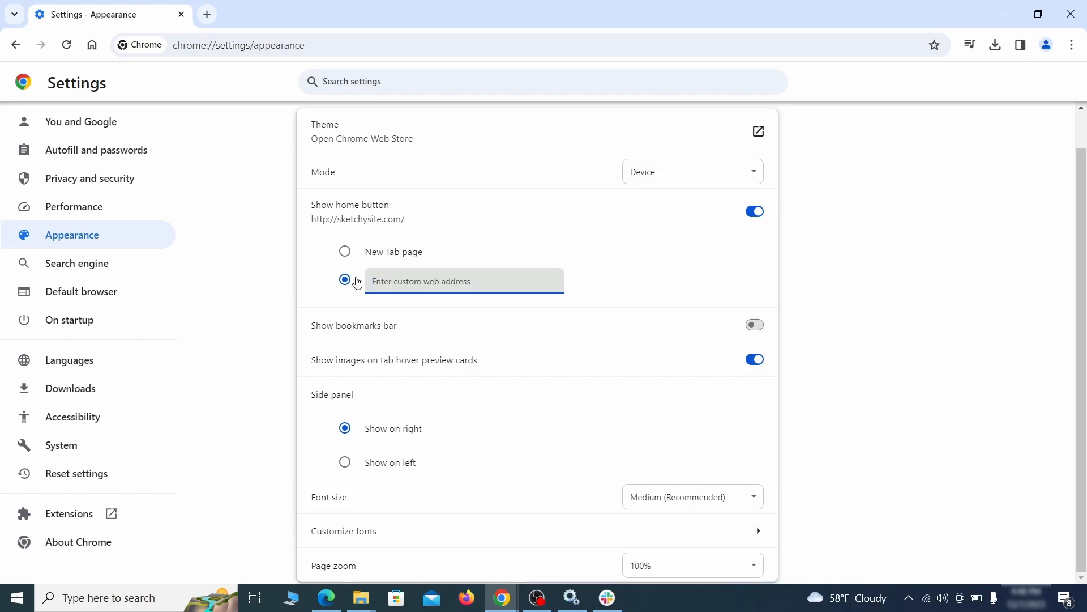
Set Google as the search engine used in Chrome's address bar.
{"action": "left_click", "coordinate": [116, 267]}
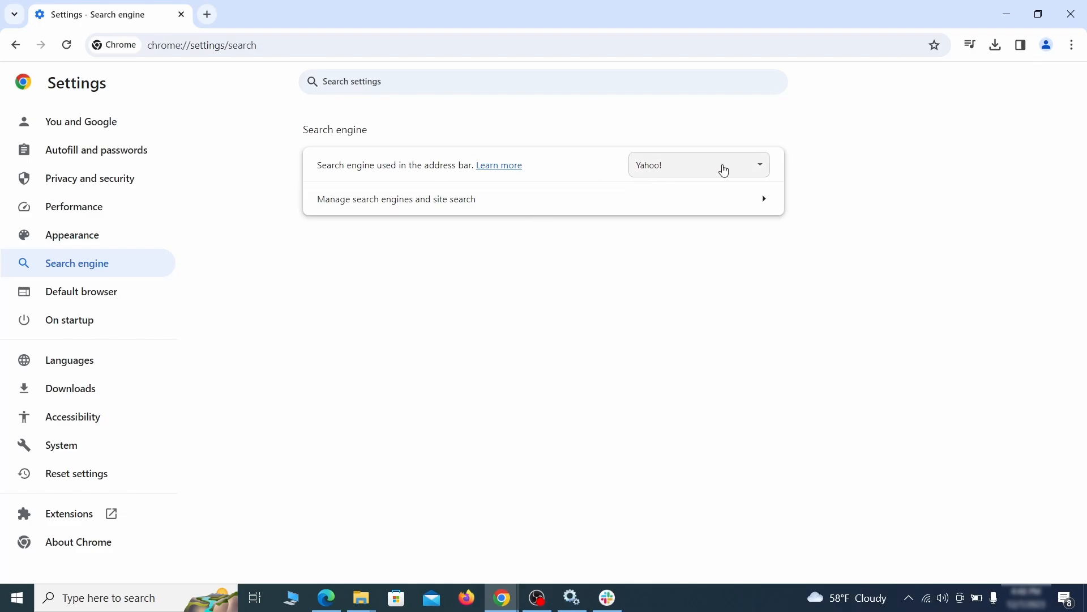
{"action": "left_click", "coordinate": [742, 169]}
{"action": "left_click", "coordinate": [725, 183]}
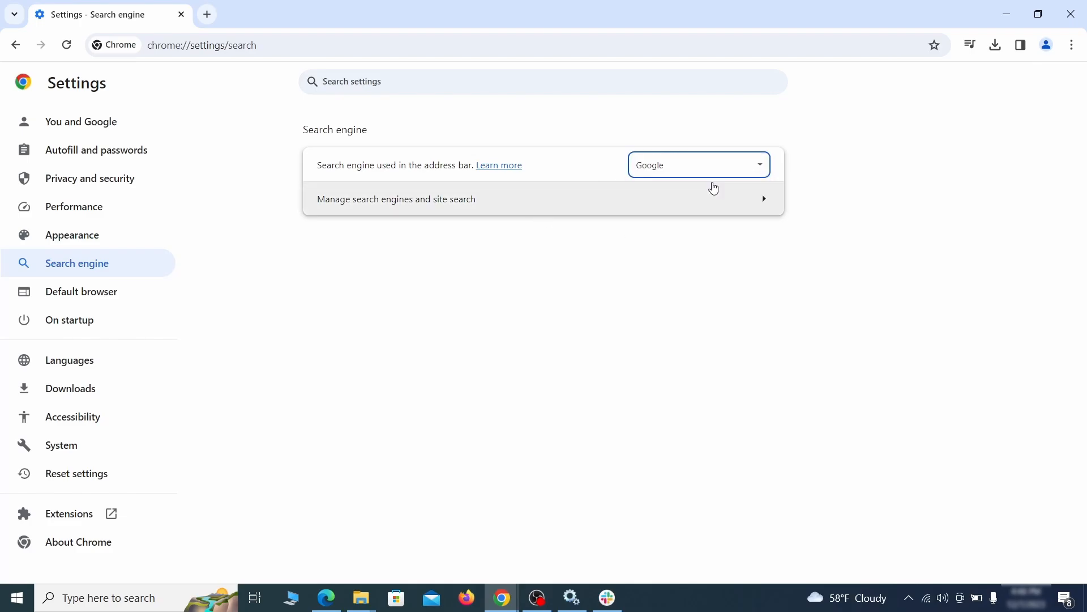
Delete ExampleRougeURL.com from the site search entries in Chrome's search engine management.
{"action": "left_click", "coordinate": [695, 209]}
{"action": "scroll", "coordinate": [702, 295], "scroll_direction": "down", "scroll_amount": 2}
{"action": "scroll", "coordinate": [702, 295], "scroll_direction": "down", "scroll_amount": 5}
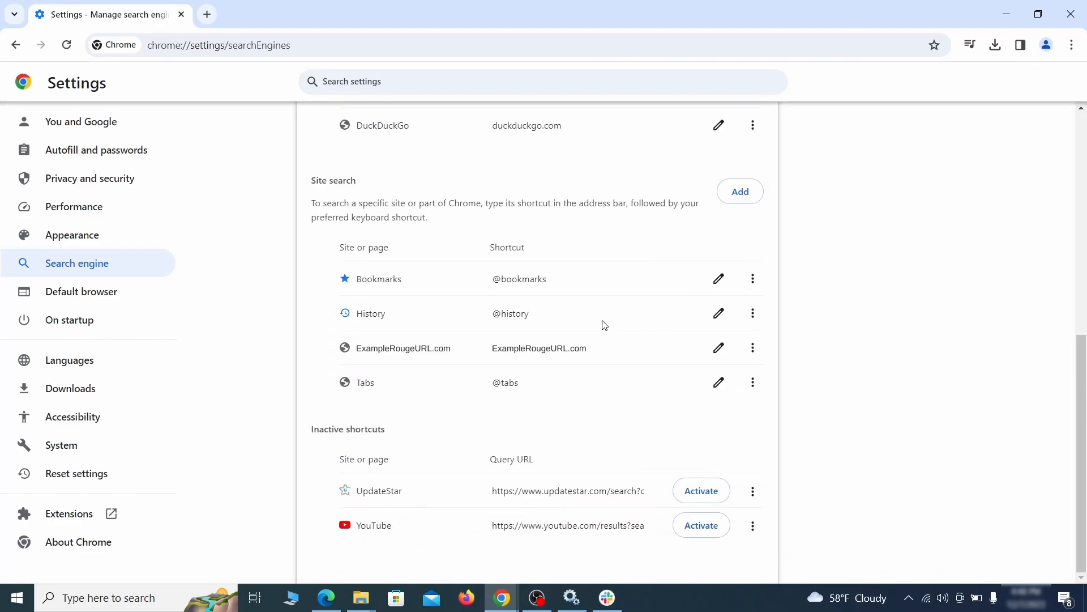
{"action": "left_click", "coordinate": [753, 348]}
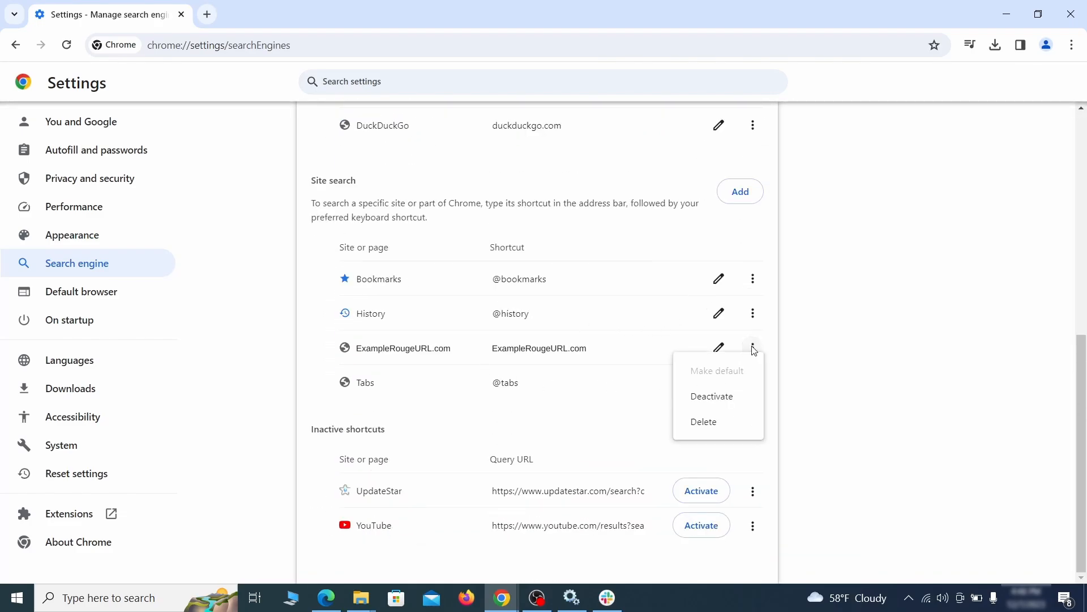
{"action": "left_click", "coordinate": [705, 424]}
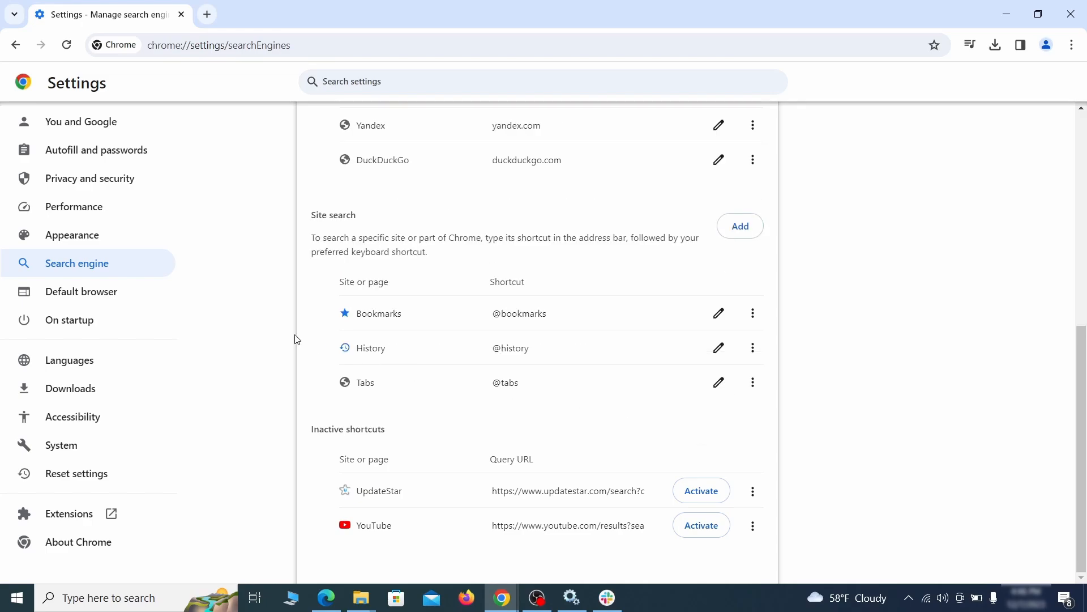
Remove ExampleRougeURL.com from Chrome's startup pages and set the browser to continue where you left off.
{"action": "left_click", "coordinate": [84, 319]}
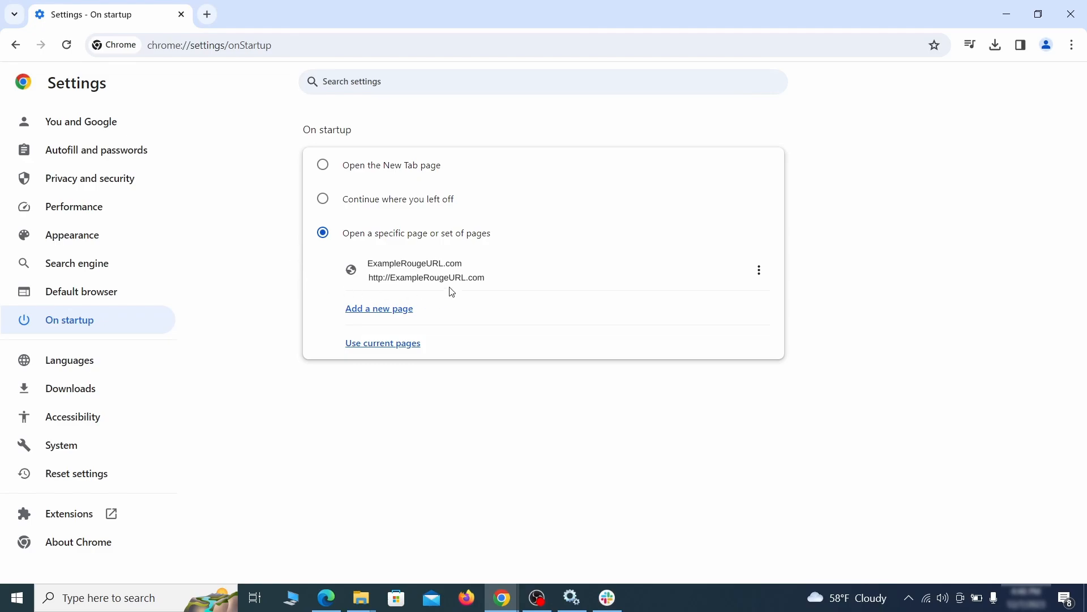
{"action": "left_click", "coordinate": [760, 272]}
{"action": "left_click", "coordinate": [726, 305]}
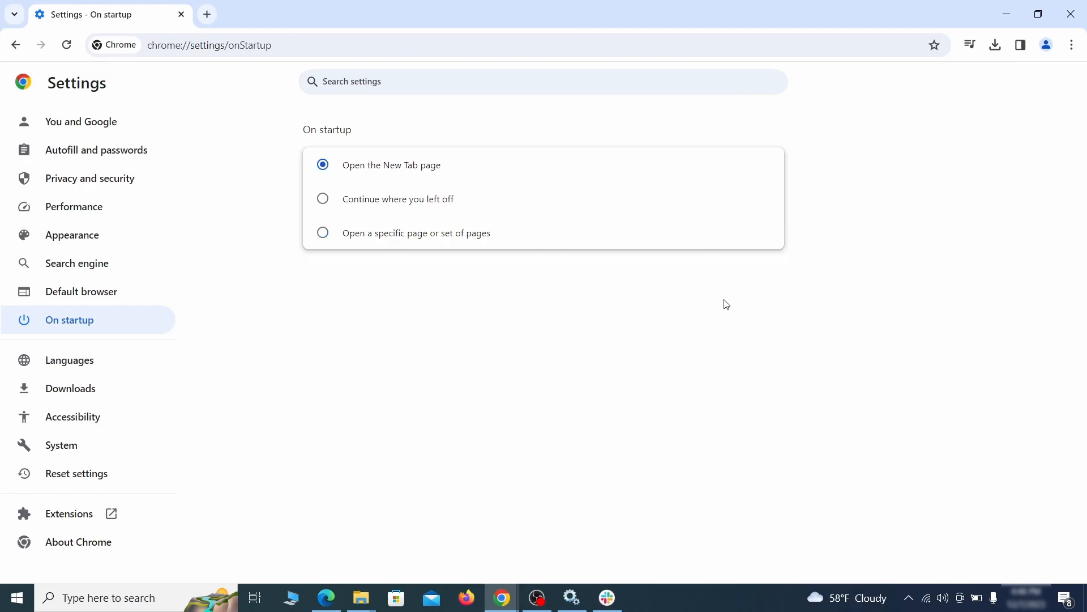
{"action": "left_click", "coordinate": [324, 201]}
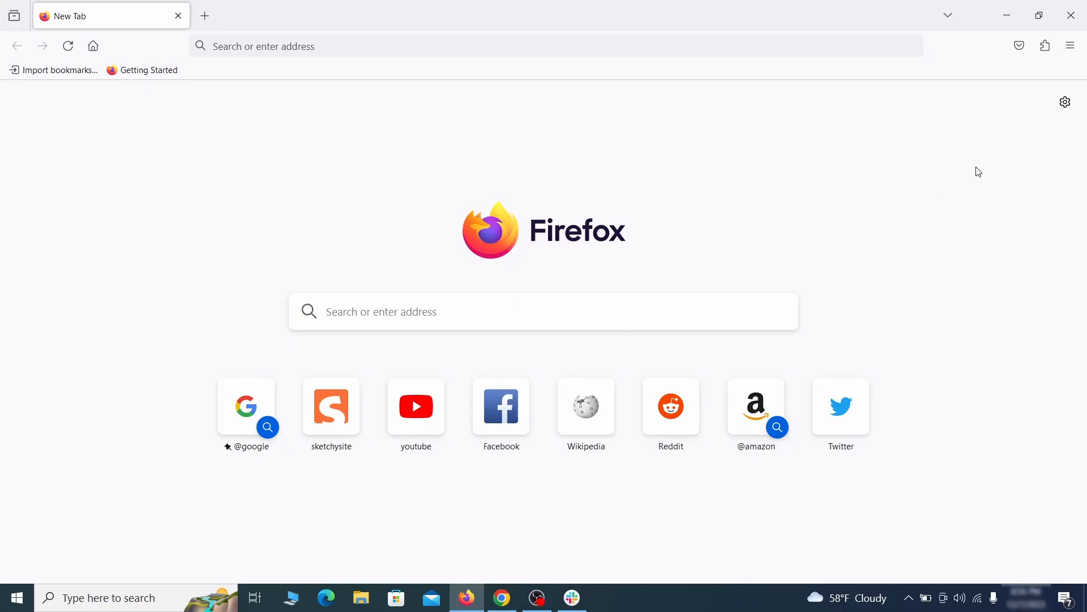
In Firefox, disable the Contenu+ extension in the add-ons manager and remove it.
{"action": "left_click", "coordinate": [1046, 45]}
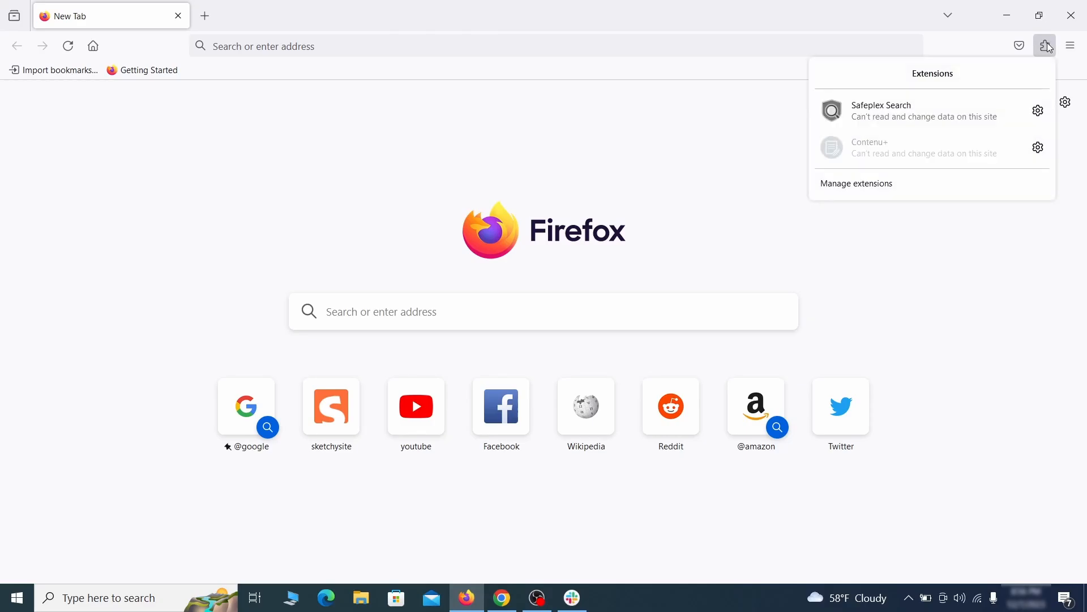
{"action": "left_click", "coordinate": [915, 186]}
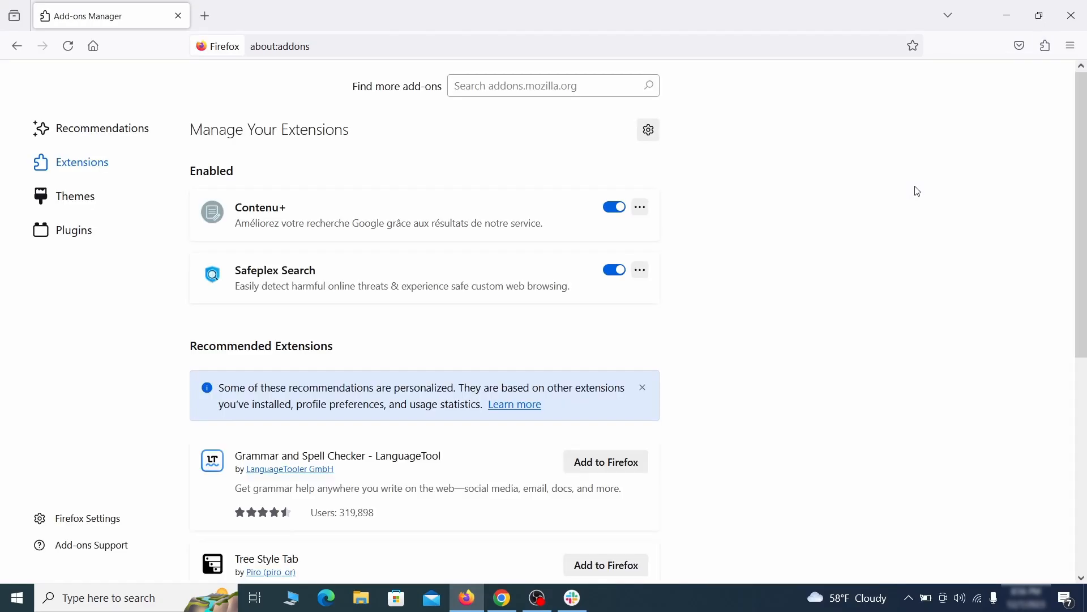
{"action": "left_click", "coordinate": [615, 207]}
{"action": "left_click", "coordinate": [640, 208]}
{"action": "left_click", "coordinate": [687, 228]}
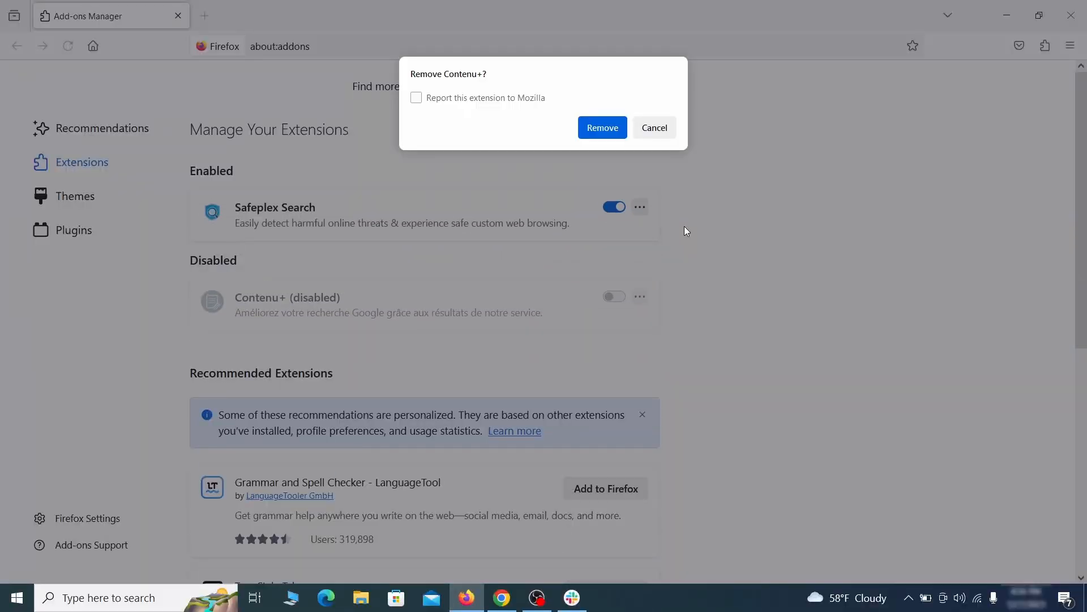
{"action": "left_click", "coordinate": [618, 128]}
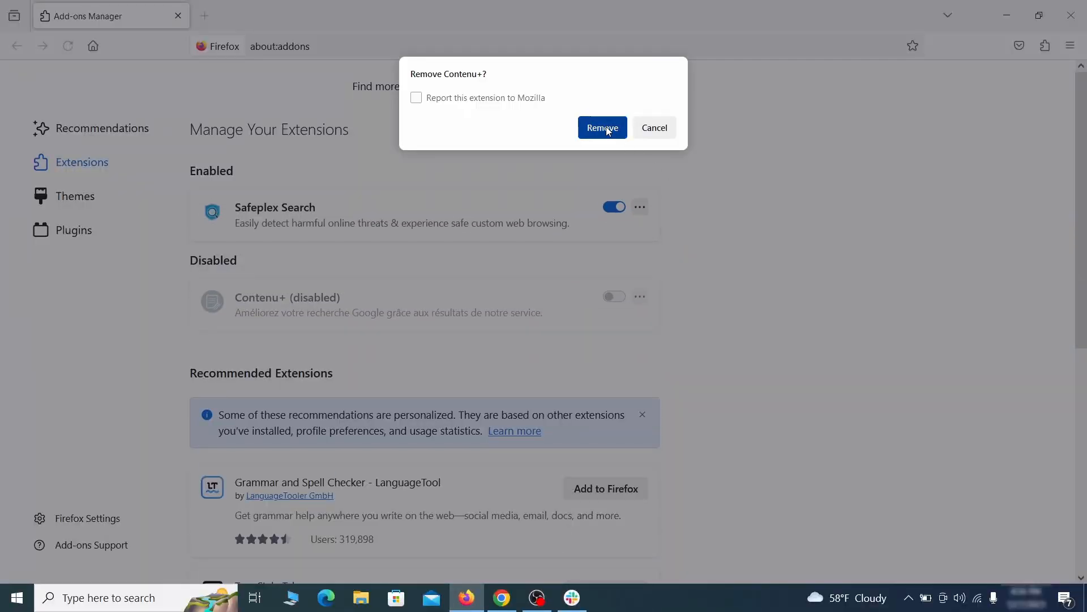
Delete the ExampleRougeURL.com custom URL set for the homepage and new windows in Firefox's settings.
{"action": "left_click", "coordinate": [1069, 47]}
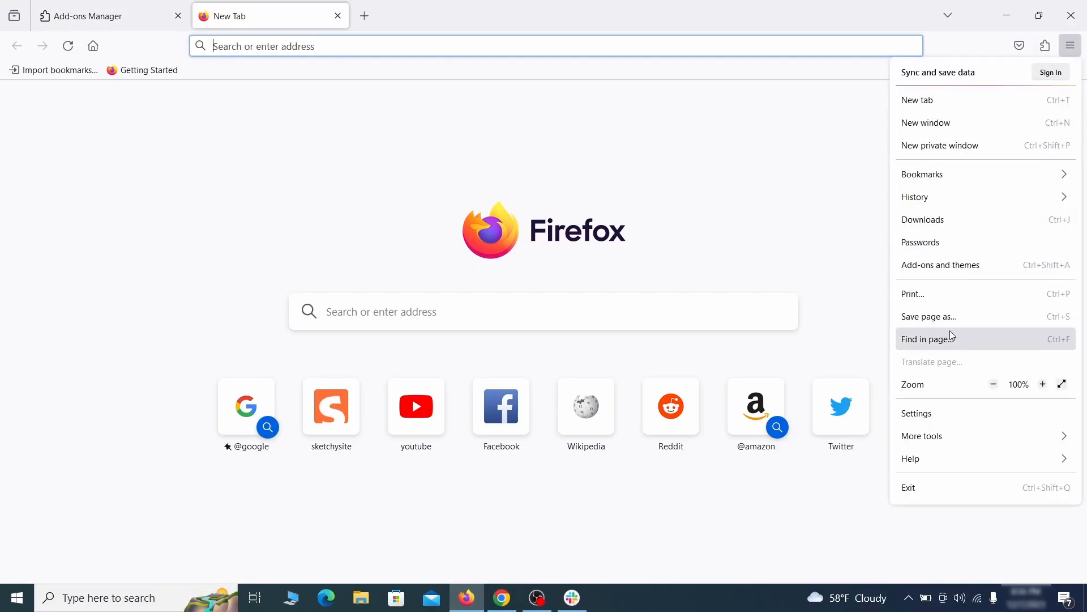
{"action": "left_click", "coordinate": [940, 416]}
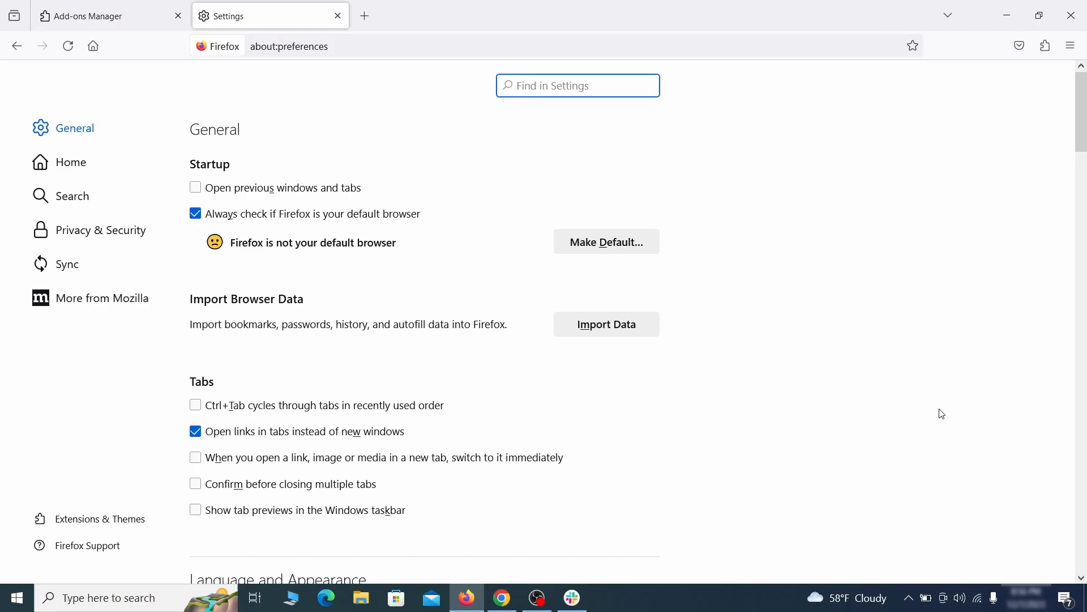
{"action": "left_click", "coordinate": [81, 163]}
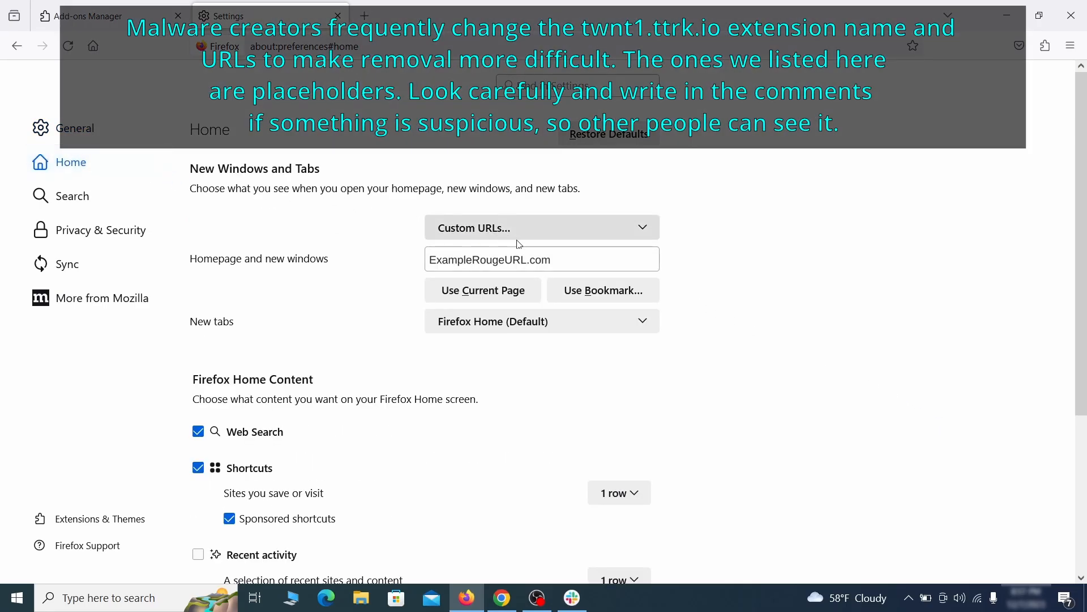
{"action": "triple_click", "coordinate": [549, 260]}
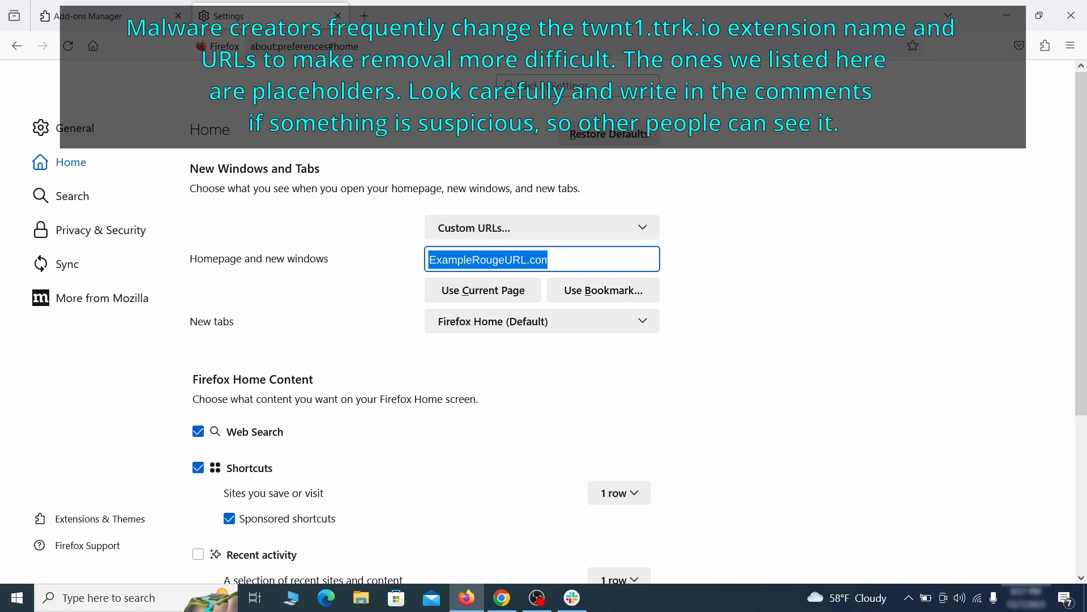
{"action": "key", "text": "BackSpace"}
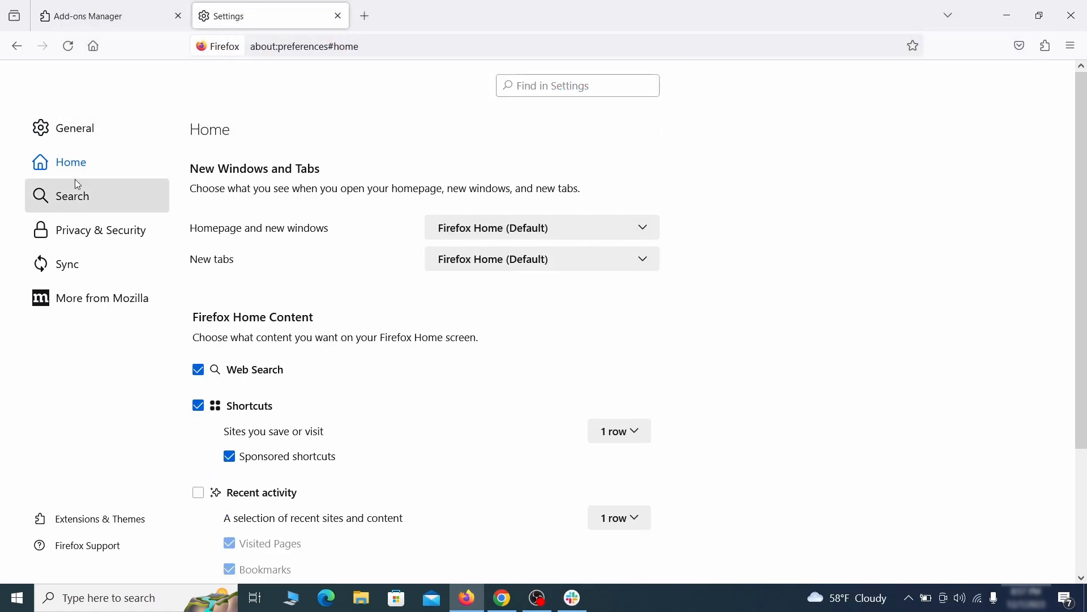
Set Google as Firefox's default search engine.
{"action": "left_click", "coordinate": [78, 198]}
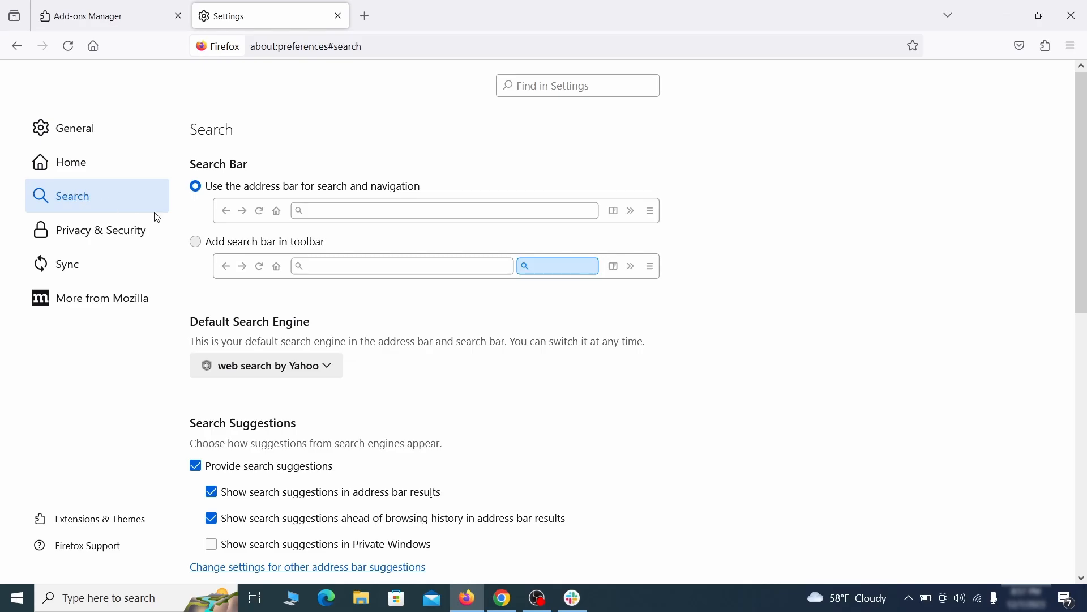
{"action": "scroll", "coordinate": [364, 301], "scroll_direction": "down", "scroll_amount": 2}
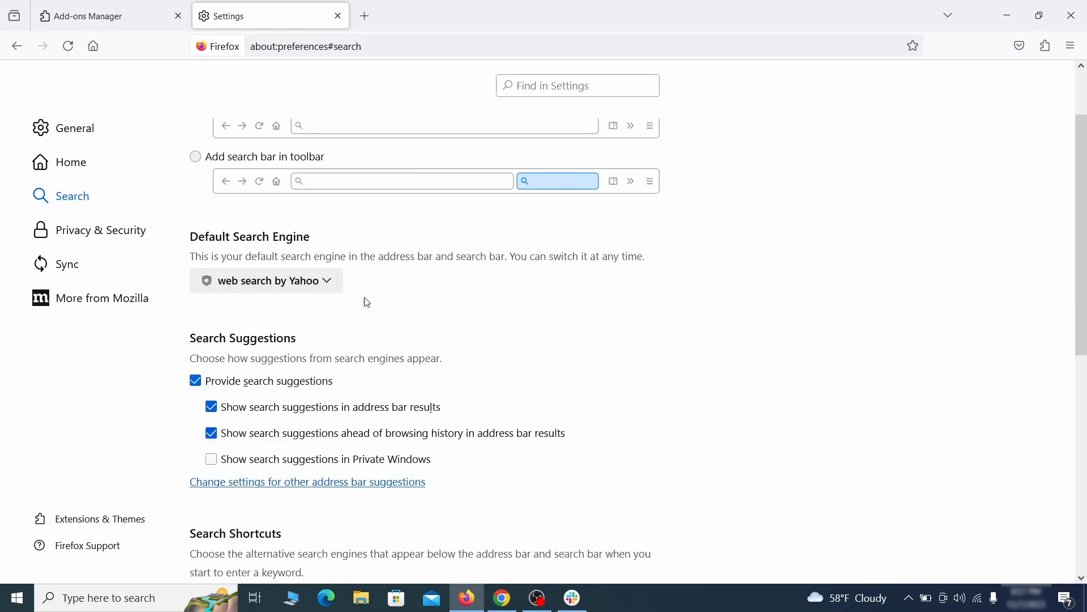
{"action": "left_click", "coordinate": [323, 286]}
{"action": "left_click", "coordinate": [315, 304]}
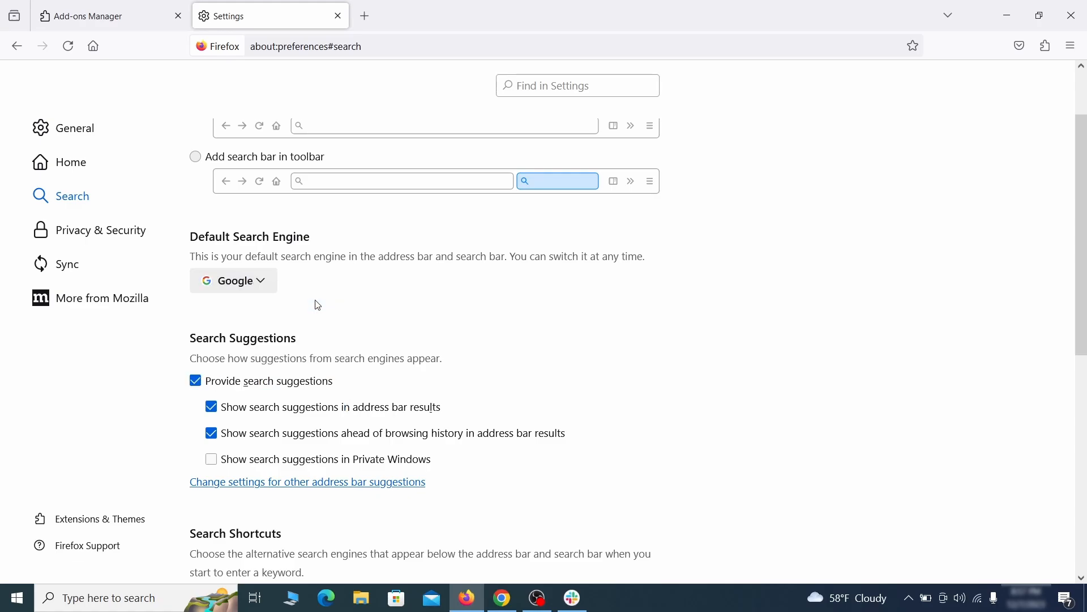
Remove the "web search by Yahoo" engine with the Safeplex Search keyword from Firefox's search shortcuts.
{"action": "scroll", "coordinate": [527, 317], "scroll_direction": "down", "scroll_amount": 5}
{"action": "scroll", "coordinate": [593, 286], "scroll_direction": "down", "scroll_amount": 2}
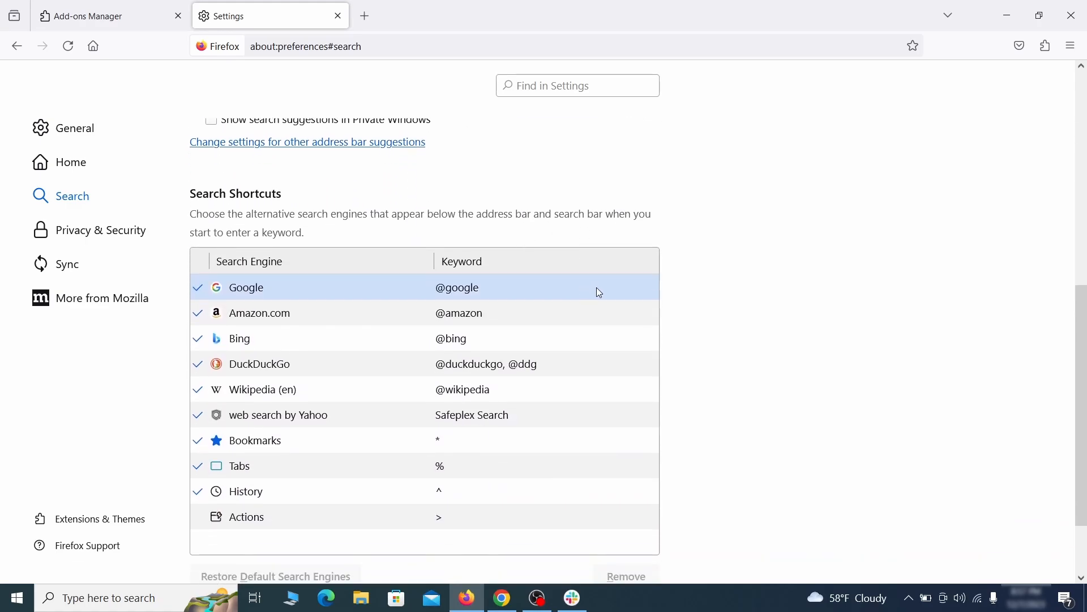
{"action": "scroll", "coordinate": [595, 286], "scroll_direction": "down", "scroll_amount": 2}
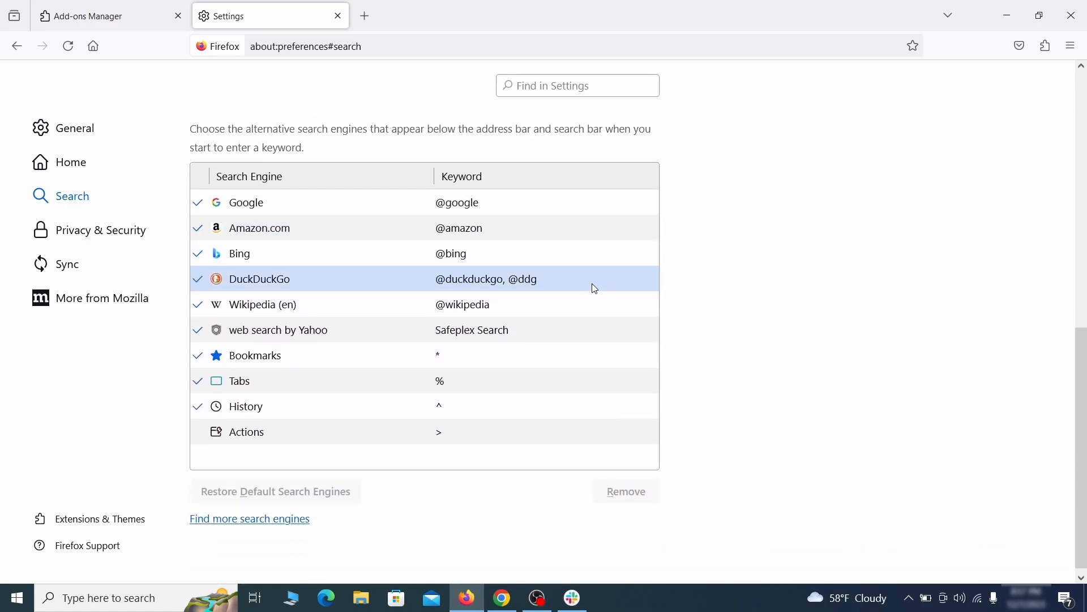
{"action": "left_click", "coordinate": [540, 335]}
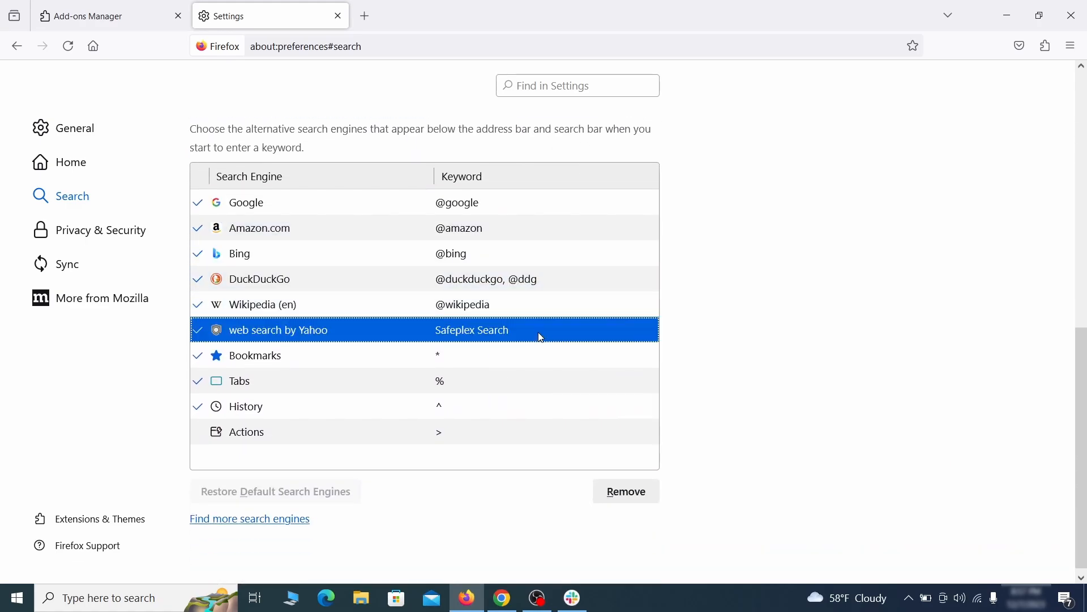
{"action": "left_click", "coordinate": [650, 505]}
{"action": "scroll", "coordinate": [516, 356], "scroll_direction": "up", "scroll_amount": 3}
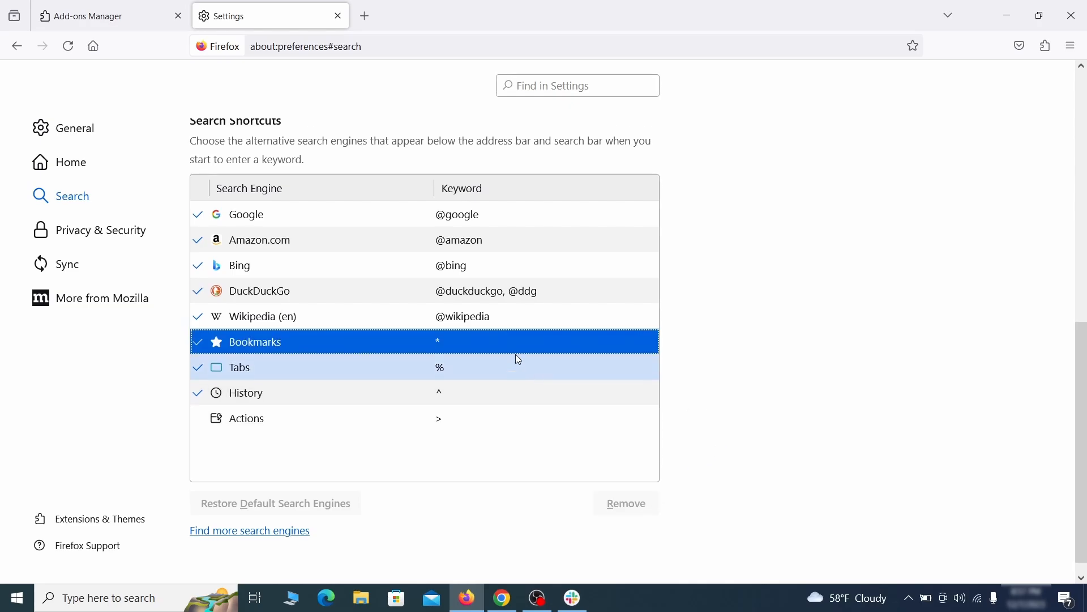
Clear Firefox's cookies, site data and cached web content in the privacy and security settings.
{"action": "left_click", "coordinate": [104, 227]}
{"action": "scroll", "coordinate": [723, 261], "scroll_direction": "down", "scroll_amount": 10}
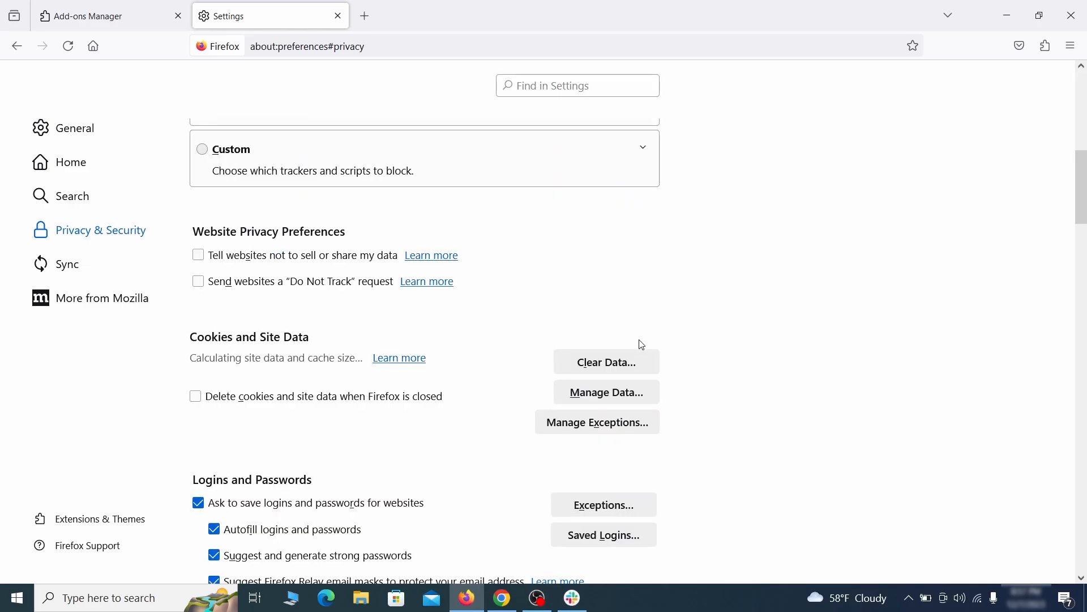
{"action": "left_click", "coordinate": [622, 362]}
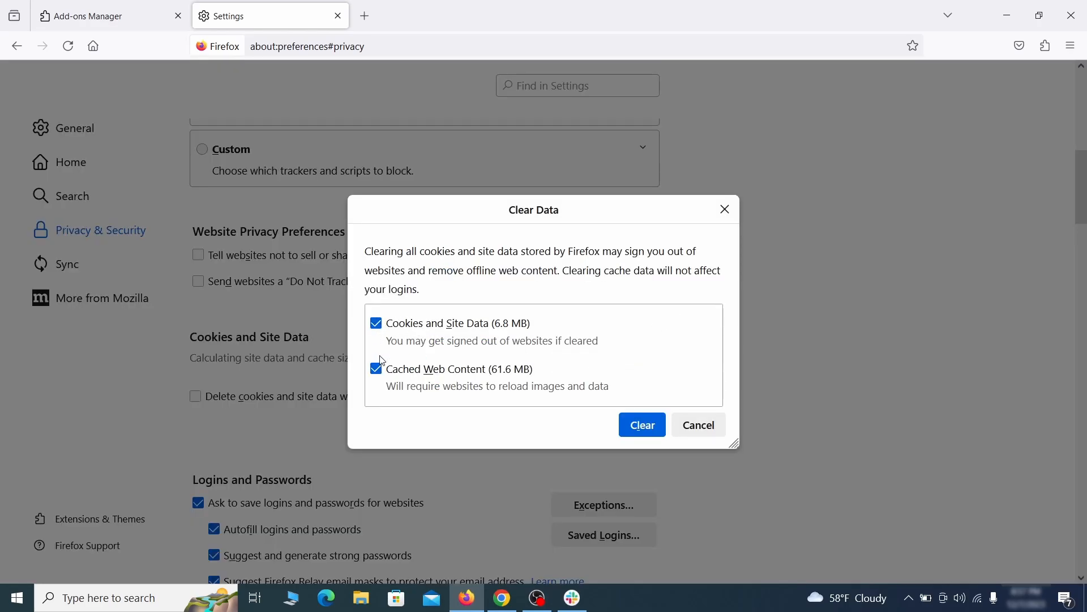
{"action": "left_click", "coordinate": [659, 427]}
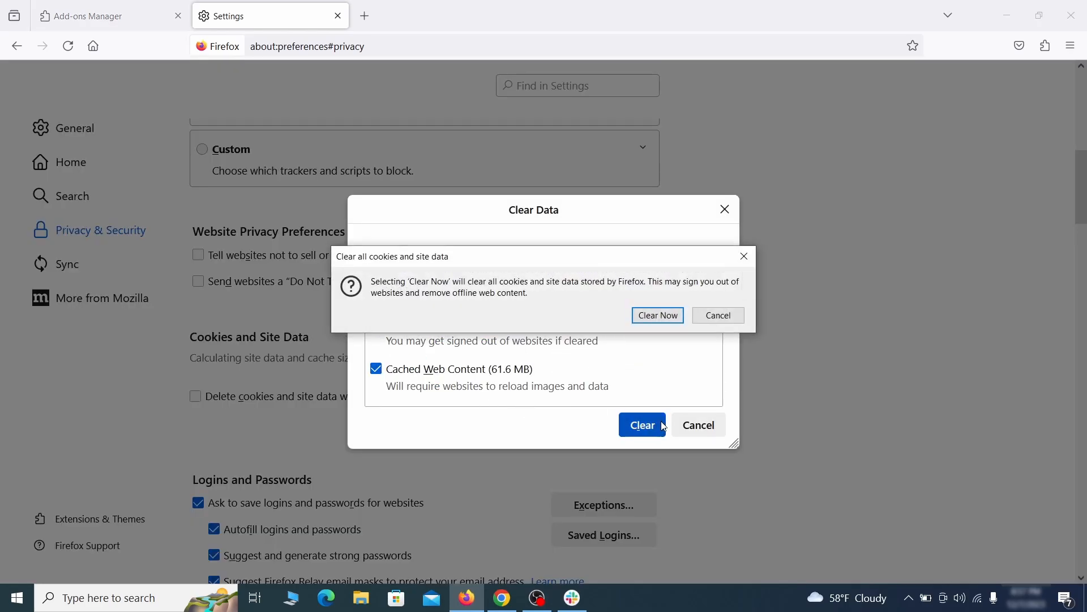
{"action": "left_click", "coordinate": [663, 320]}
Open the notification permission settings in Firefox's privacy and security preferences.
{"action": "scroll", "coordinate": [736, 347], "scroll_direction": "down", "scroll_amount": 5}
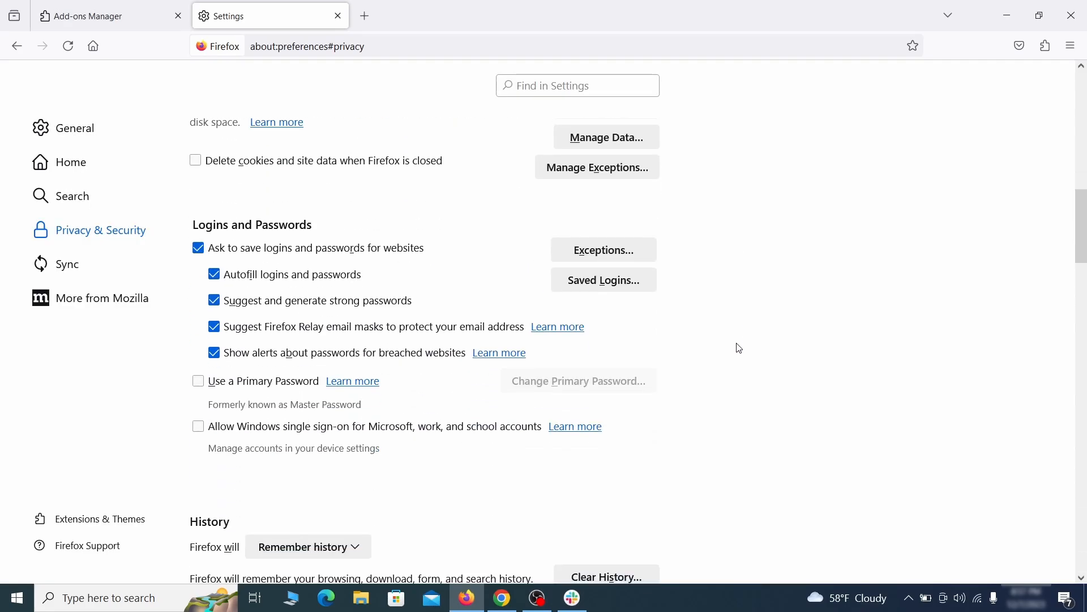
{"action": "scroll", "coordinate": [740, 349], "scroll_direction": "down", "scroll_amount": 10}
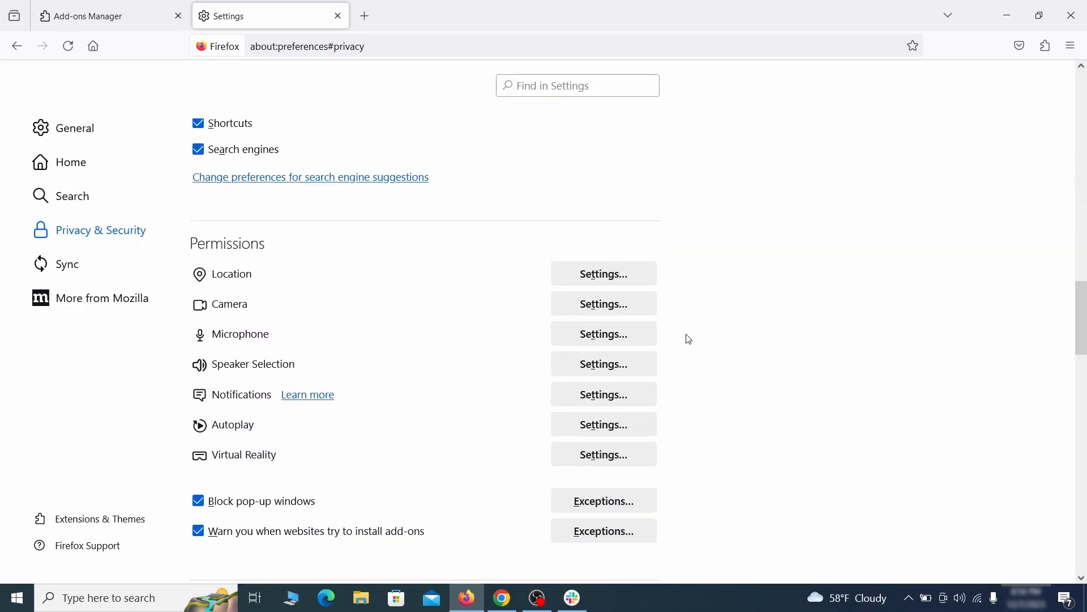
{"action": "left_click", "coordinate": [627, 399]}
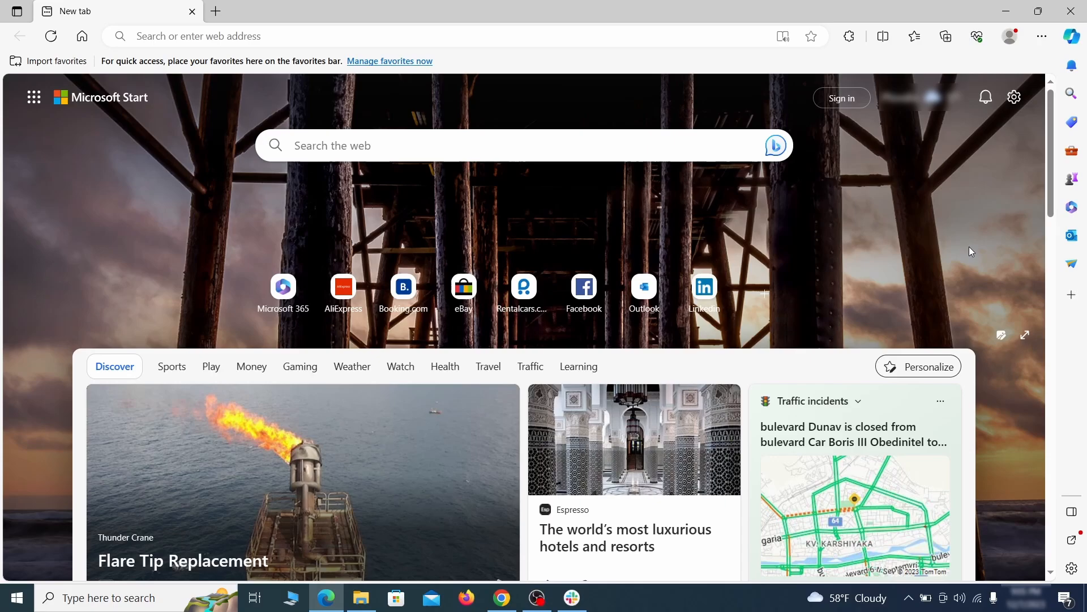
Switch to Microsoft Edge, turn off the Quidco Cashback Reminder extension and request its removal.
{"action": "left_click", "coordinate": [1042, 36]}
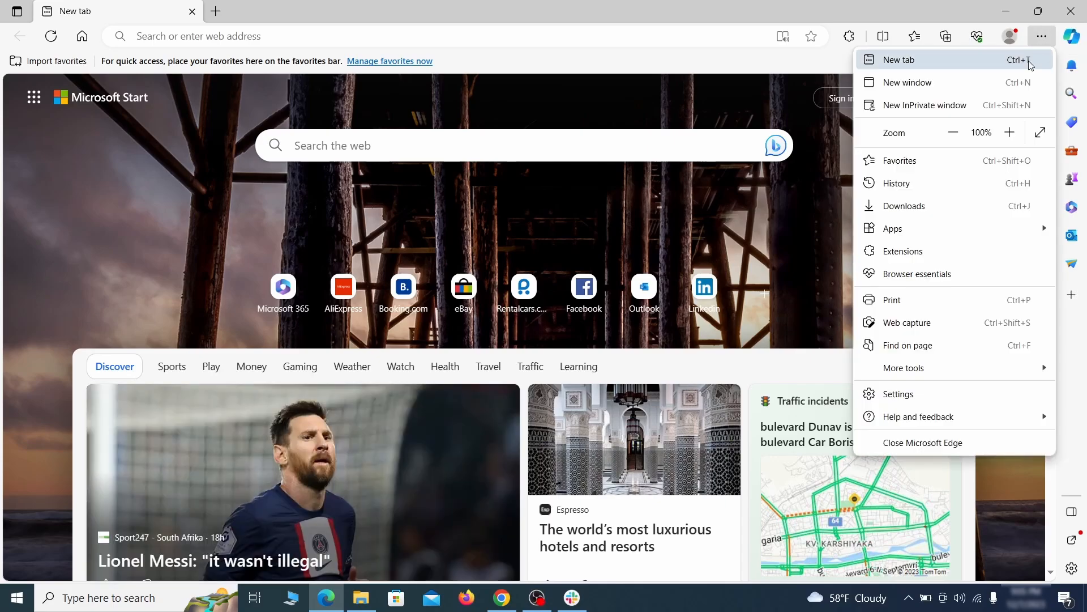
{"action": "left_click", "coordinate": [935, 249]}
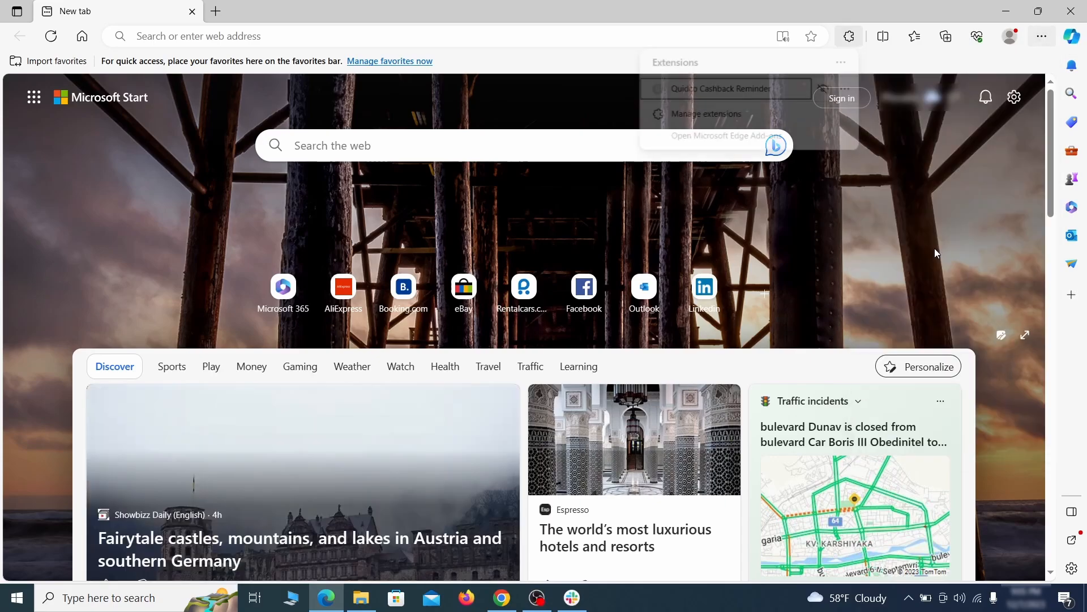
{"action": "left_click", "coordinate": [704, 116]}
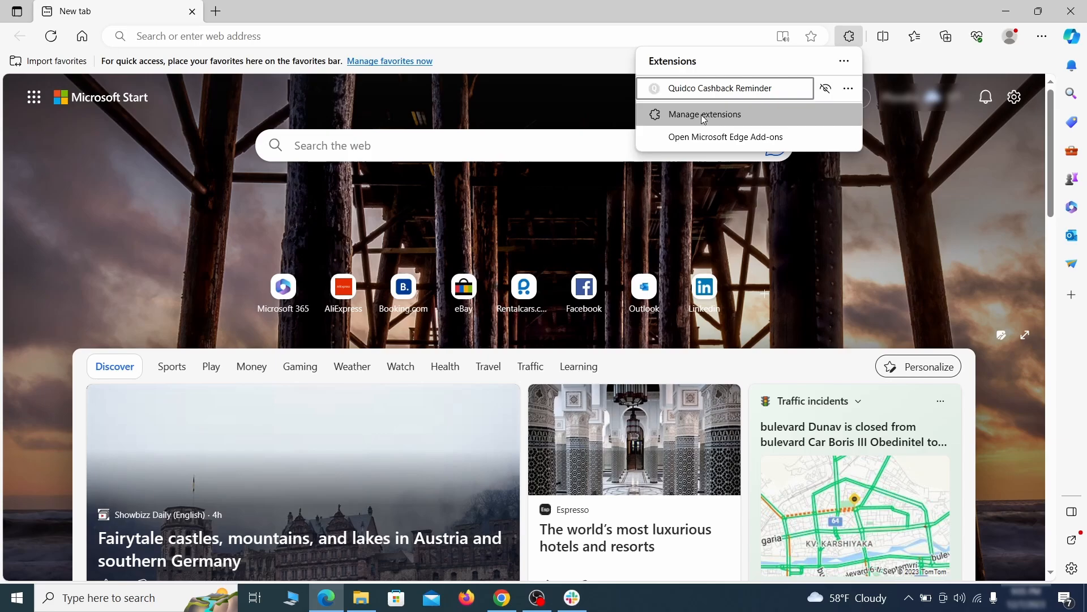
{"action": "left_click", "coordinate": [704, 116]}
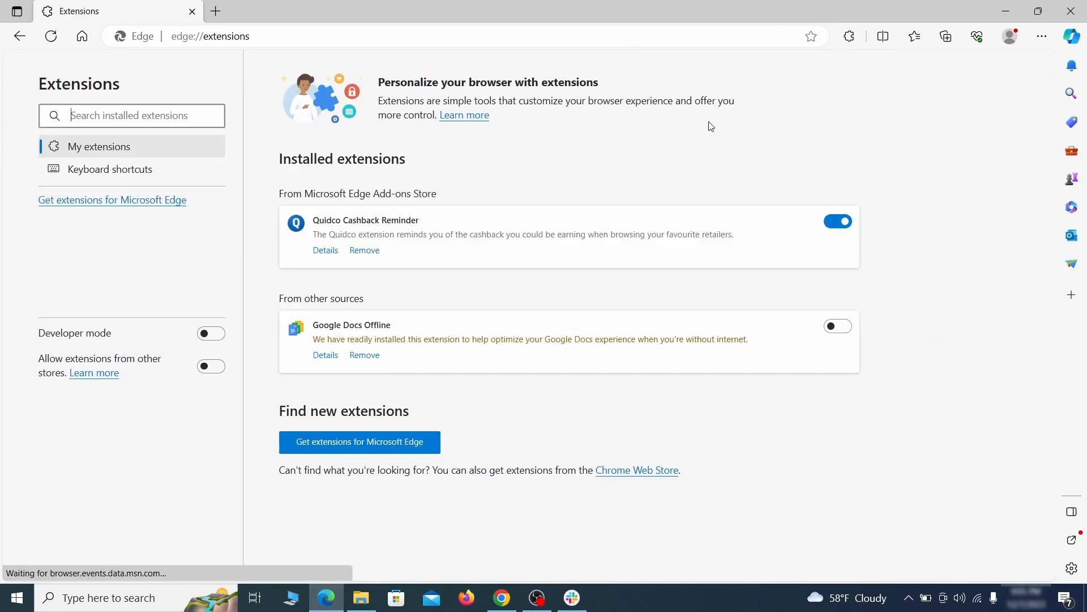
{"action": "left_click", "coordinate": [841, 225]}
{"action": "left_click", "coordinate": [363, 251]}
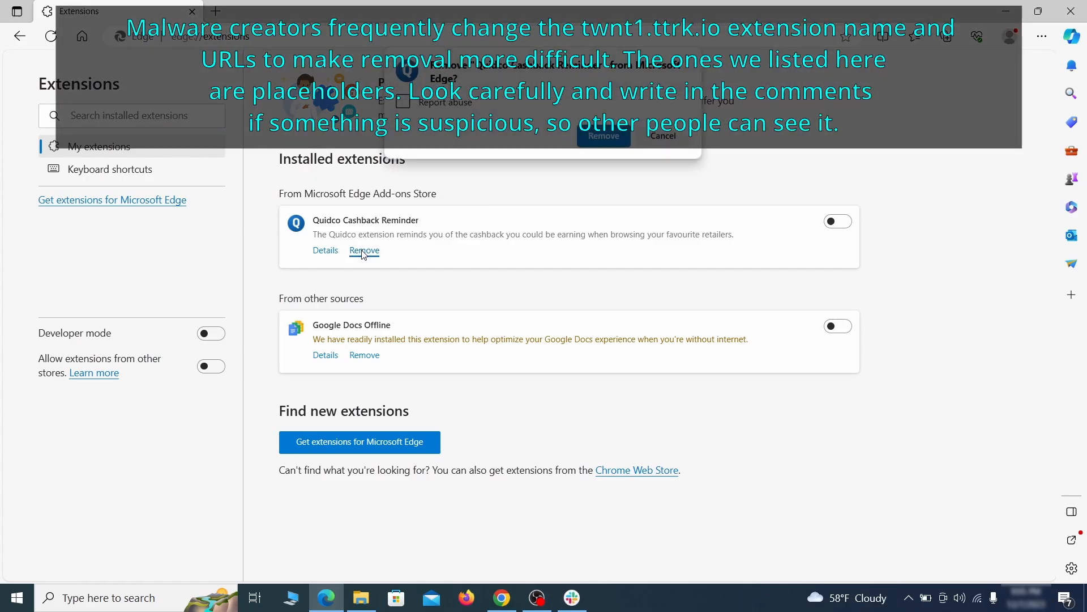
Clear Edge's browsing data for the last hour, including browsing history, download history, cookies, cached files and site permissions.
{"action": "key", "text": "ctrl+t"}
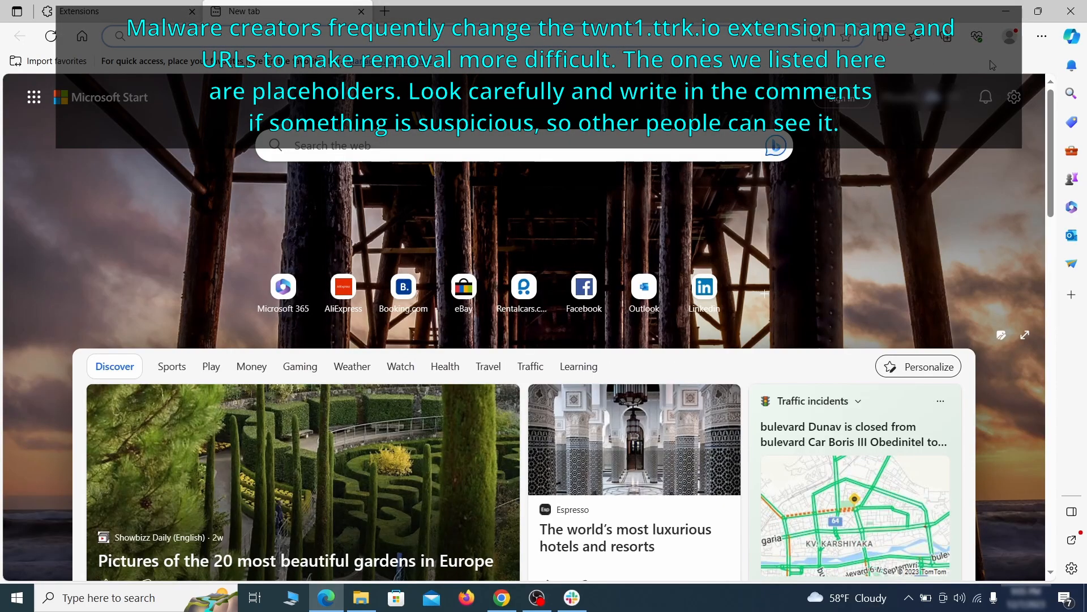
{"action": "left_click", "coordinate": [1042, 39]}
{"action": "left_click", "coordinate": [906, 391]}
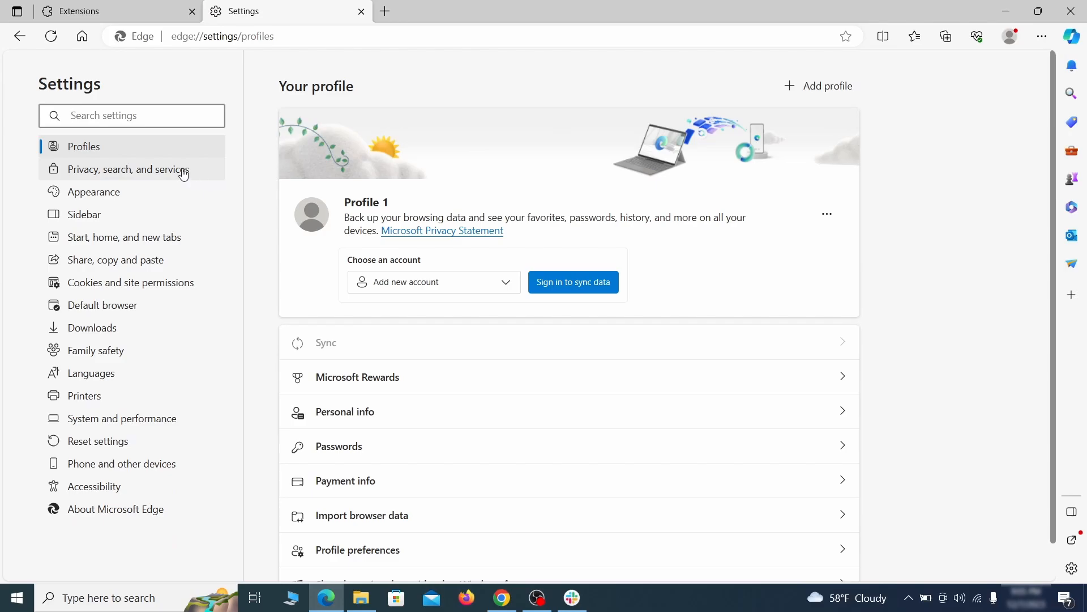
{"action": "left_click", "coordinate": [183, 172]}
{"action": "scroll", "coordinate": [590, 348], "scroll_direction": "down", "scroll_amount": 5}
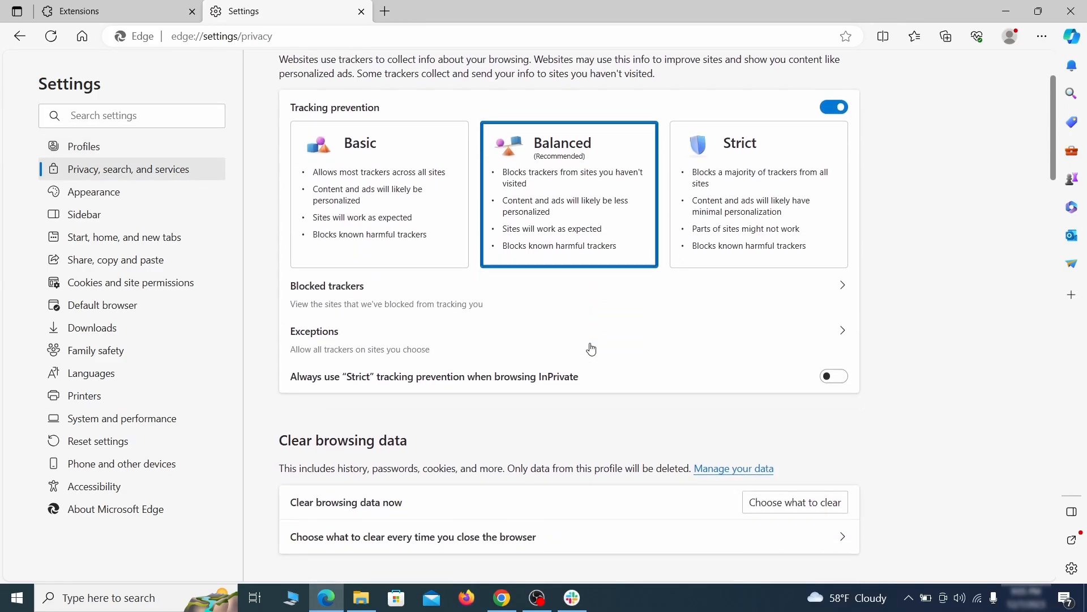
{"action": "left_click", "coordinate": [814, 395]}
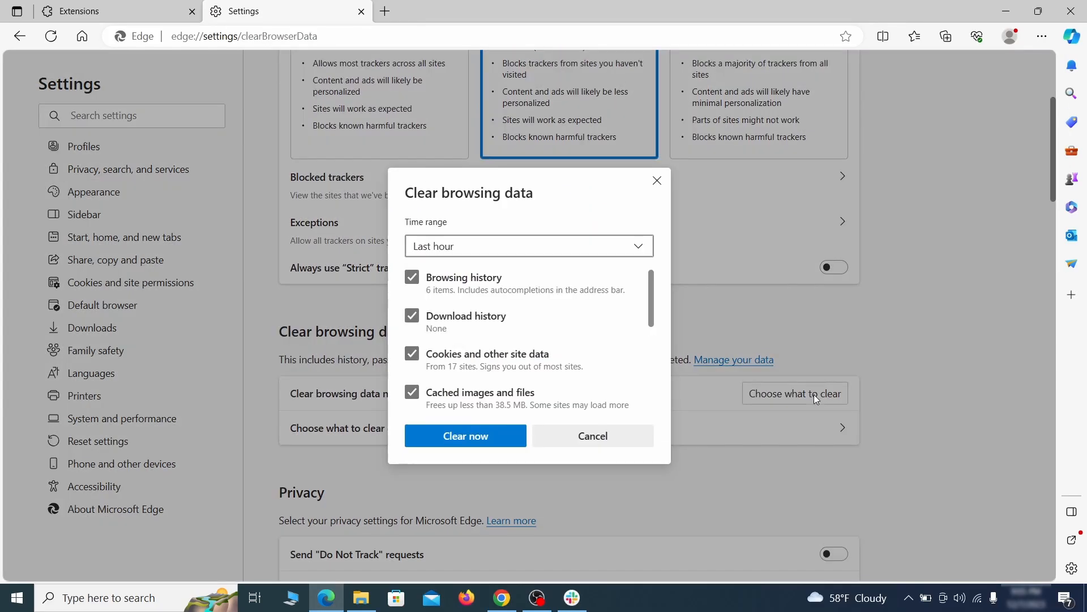
{"action": "scroll", "coordinate": [436, 277], "scroll_direction": "down", "scroll_amount": 5}
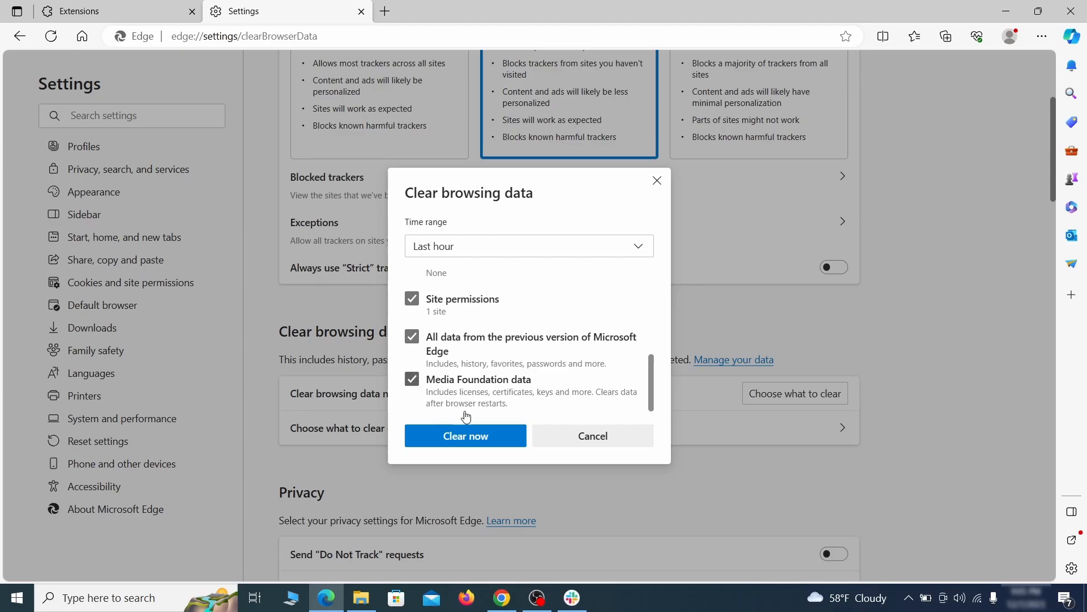
{"action": "left_click", "coordinate": [512, 441]}
Set Google as the search engine used in Edge's address bar.
{"action": "scroll", "coordinate": [702, 322], "scroll_direction": "down", "scroll_amount": 10}
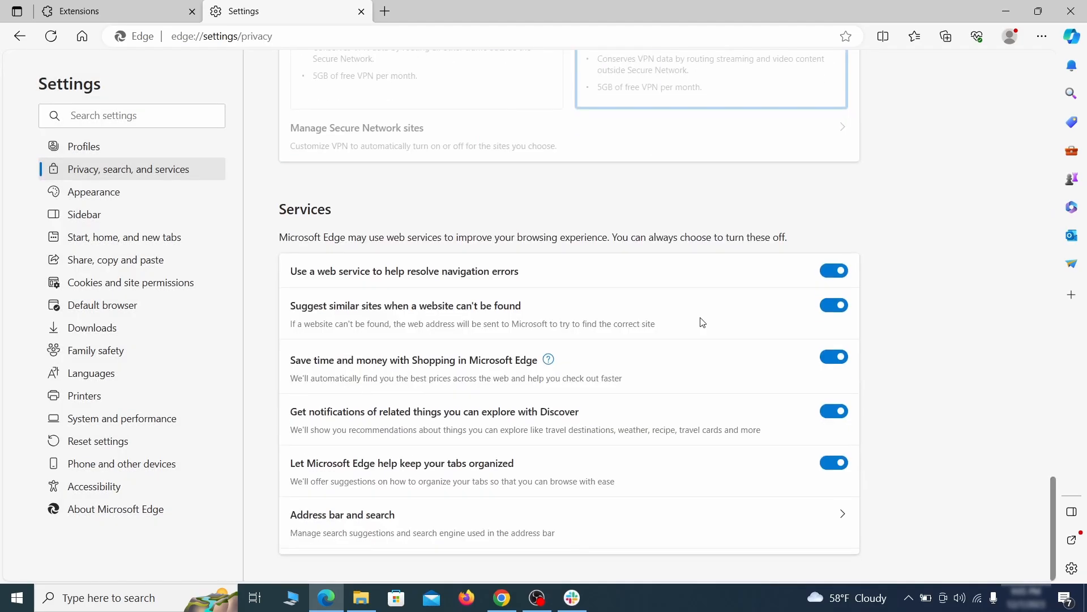
{"action": "left_click", "coordinate": [621, 531]}
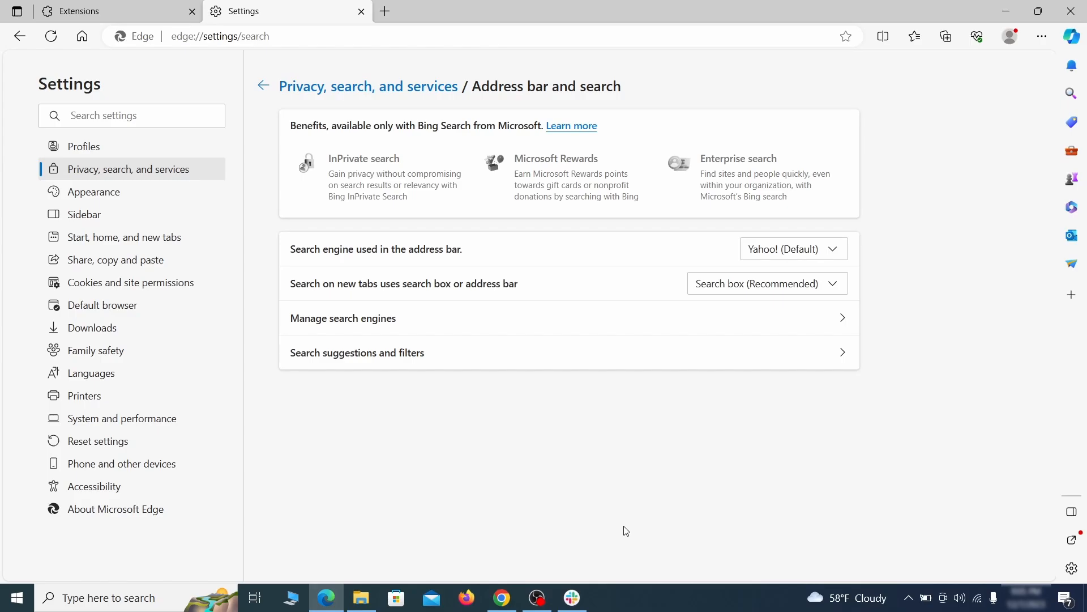
{"action": "left_click", "coordinate": [837, 250]}
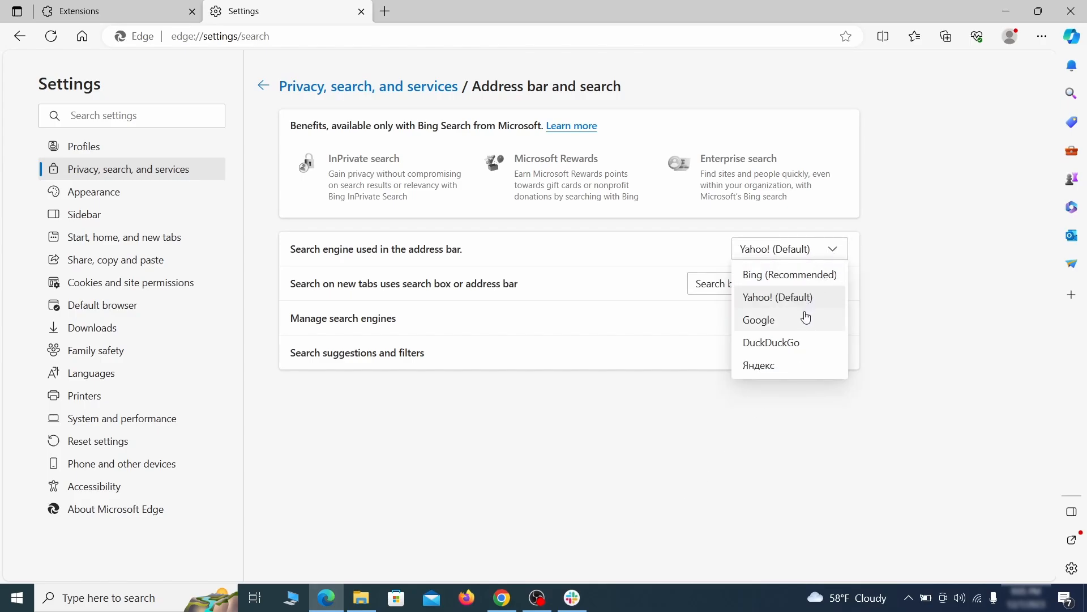
{"action": "left_click", "coordinate": [806, 318]}
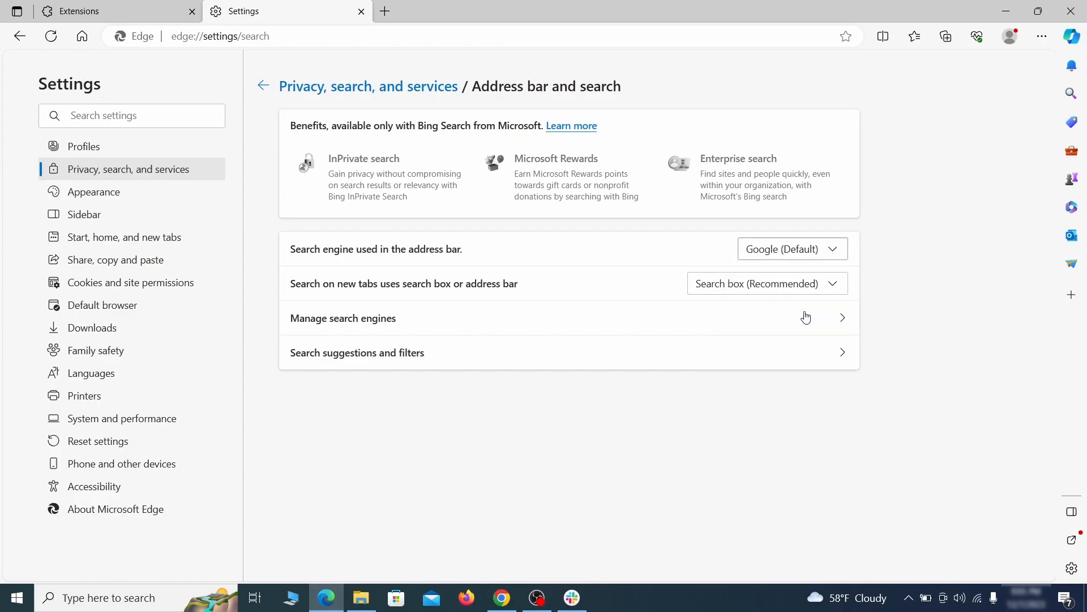
Remove the ExampleRougeURL.com entry from Edge's address bar search engines.
{"action": "left_click", "coordinate": [419, 327]}
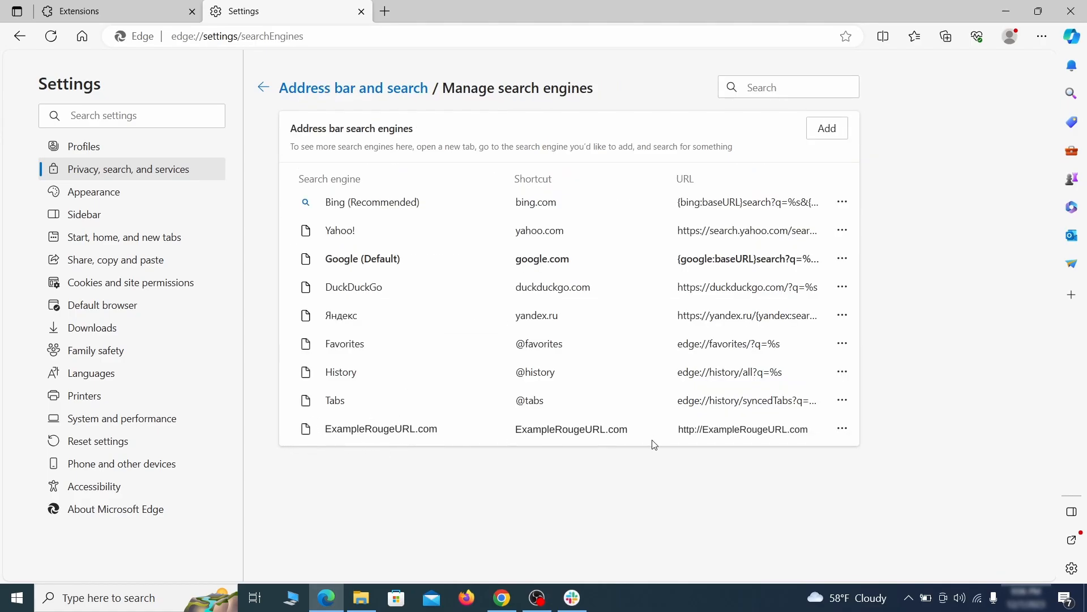
{"action": "left_click", "coordinate": [842, 428]}
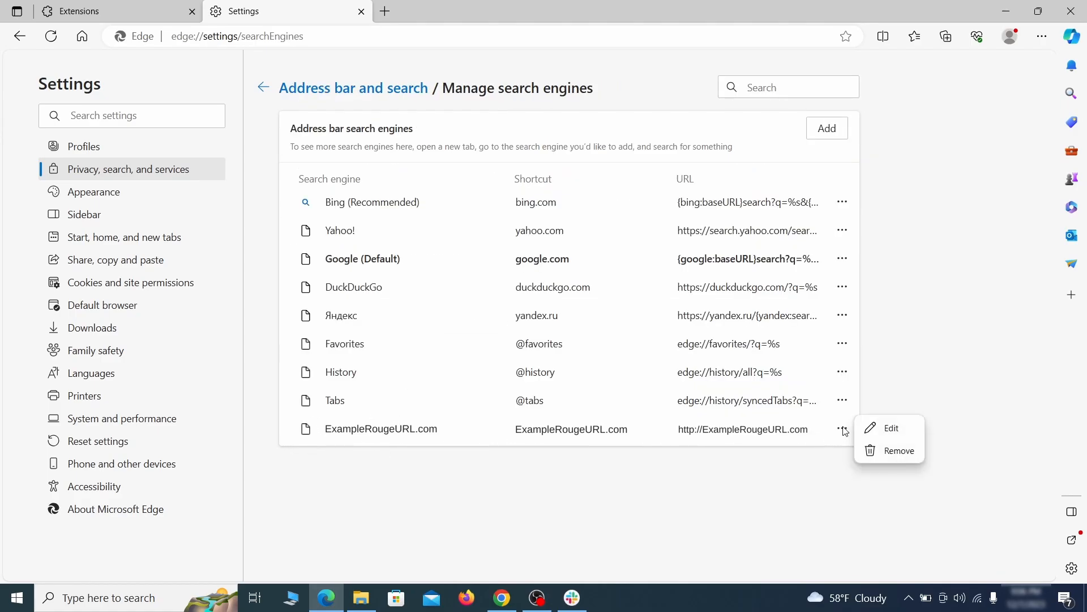
{"action": "left_click", "coordinate": [903, 458]}
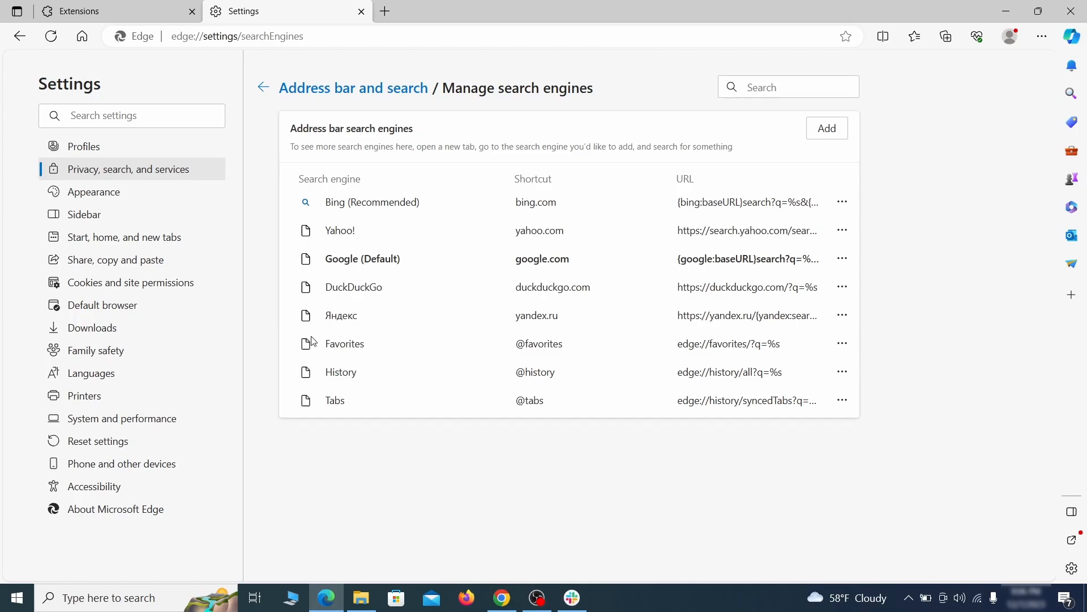
Delete ExampleRougeURL.com from the pages that open when Edge starts.
{"action": "left_click", "coordinate": [136, 237]}
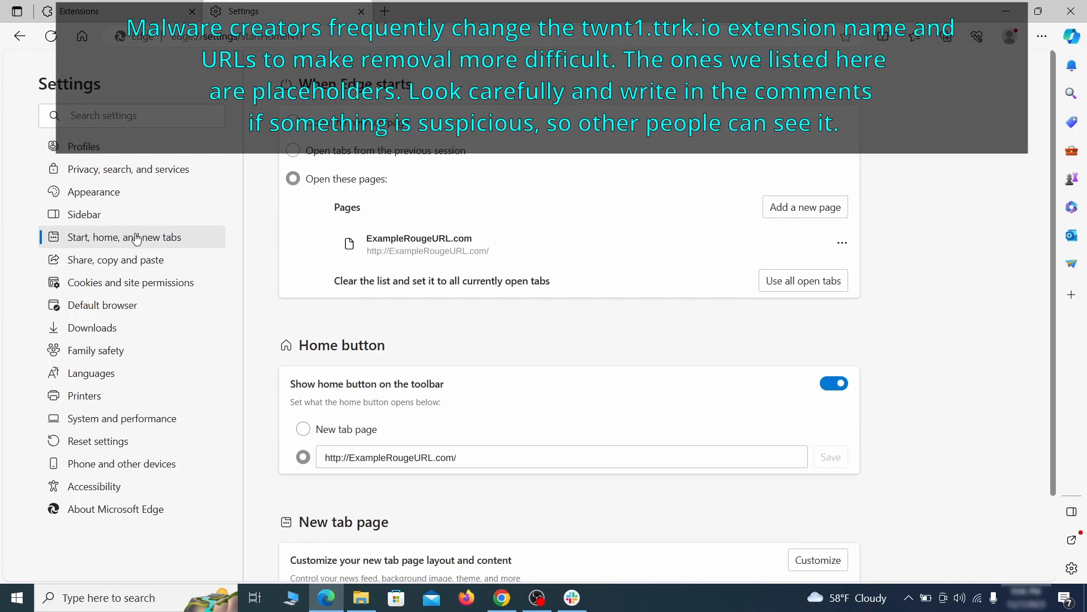
{"action": "left_click", "coordinate": [843, 249]}
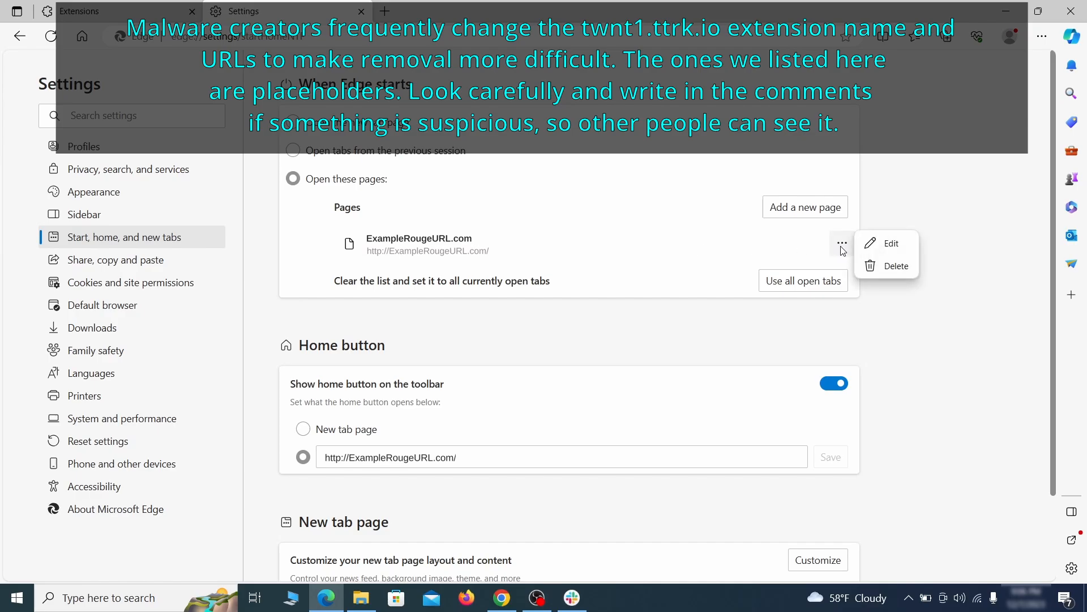
{"action": "left_click", "coordinate": [887, 266]}
Clear the custom ExampleRougeURL.com address of Edge's home button and set the button to open the new tab page.
{"action": "left_click", "coordinate": [476, 406]}
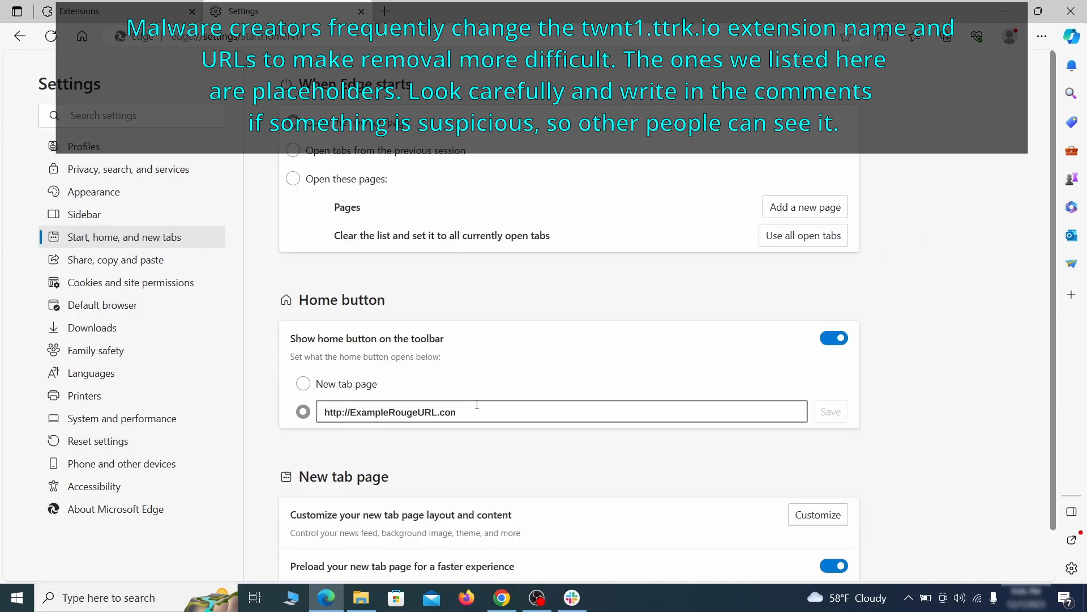
{"action": "key", "text": "ctrl+a"}
{"action": "key", "text": "BackSpace"}
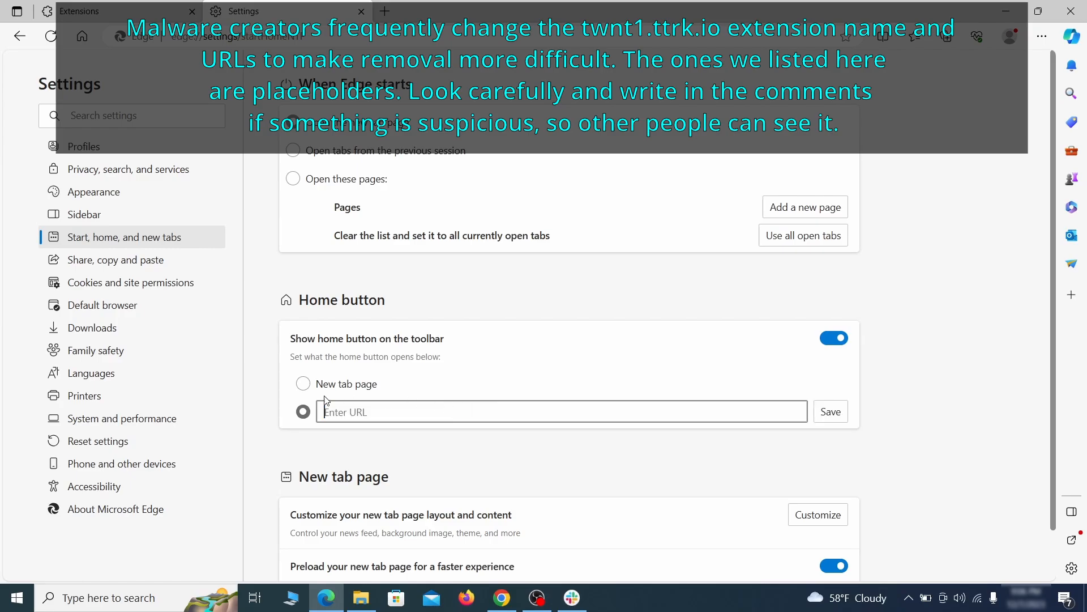
{"action": "left_click", "coordinate": [303, 383]}
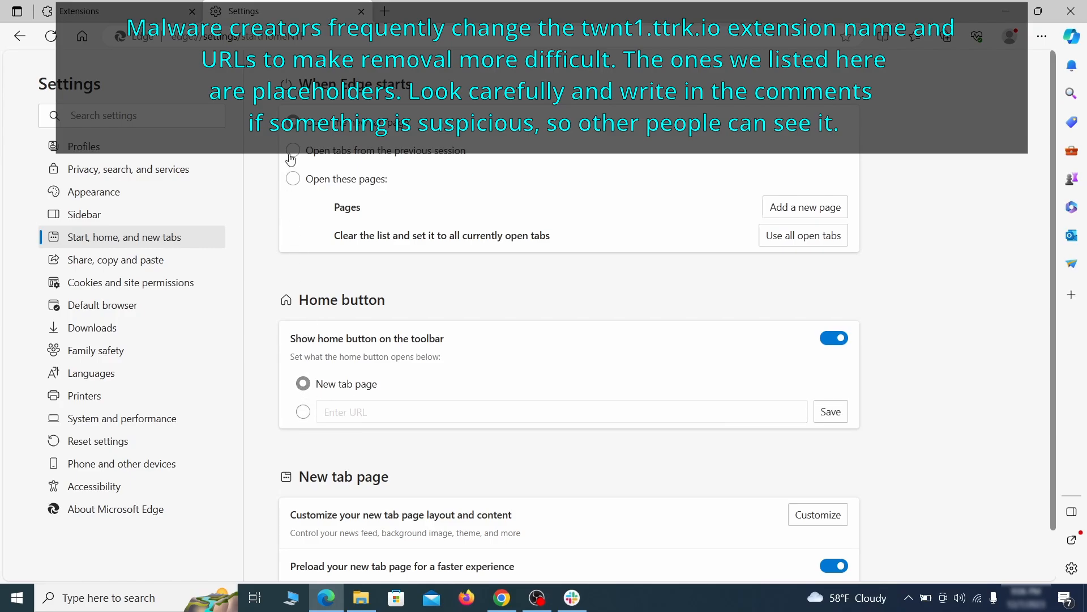
Remove ExampleRougeURL.com from the sites allowed to send notifications in Edge's site permissions.
{"action": "left_click", "coordinate": [194, 283]}
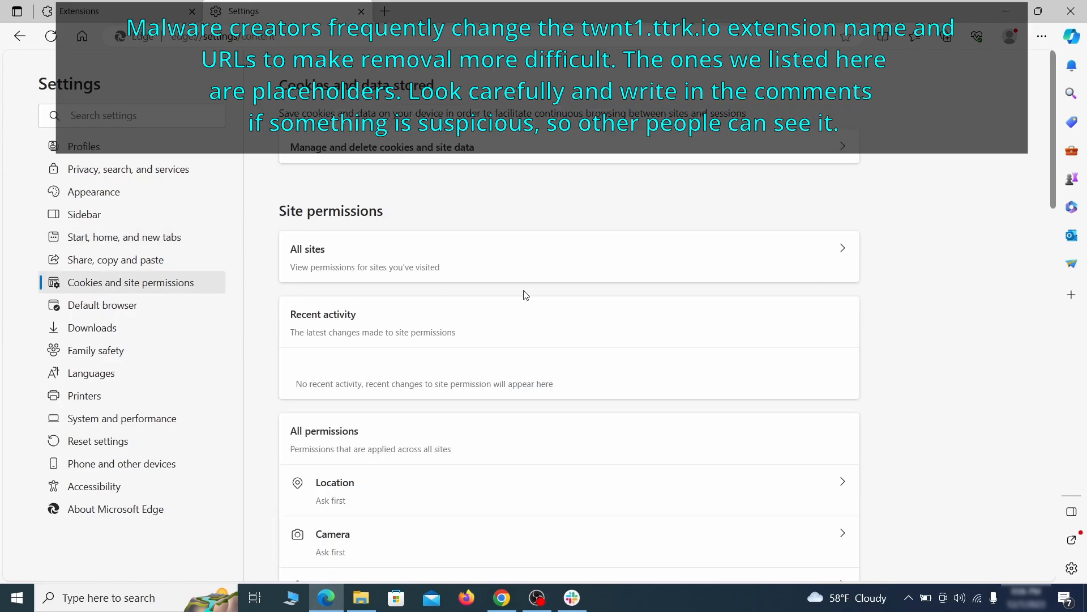
{"action": "scroll", "coordinate": [525, 294], "scroll_direction": "down", "scroll_amount": 6}
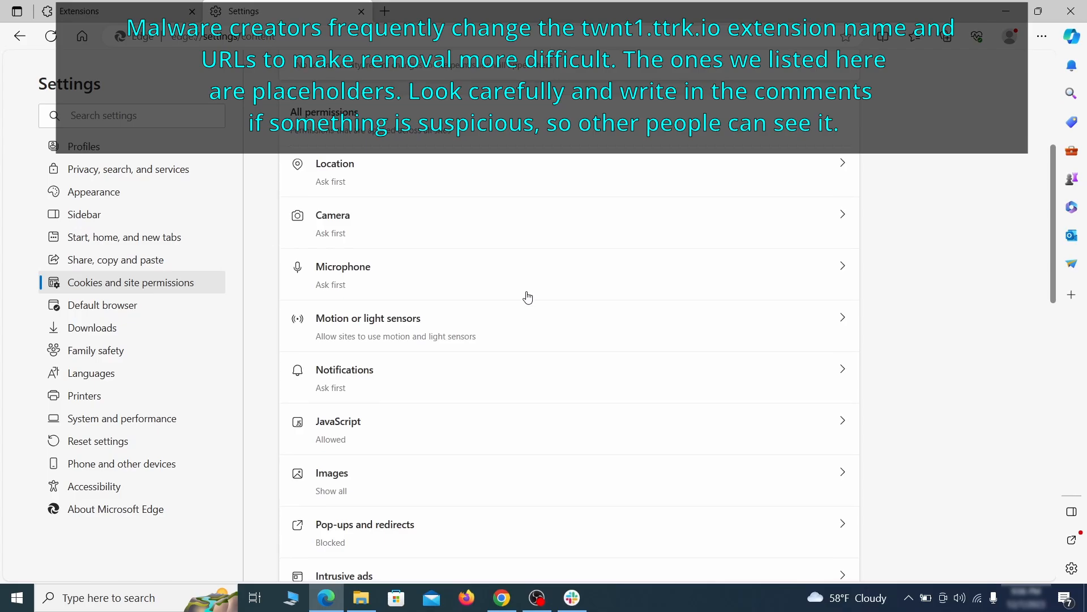
{"action": "scroll", "coordinate": [527, 297], "scroll_direction": "down", "scroll_amount": 2}
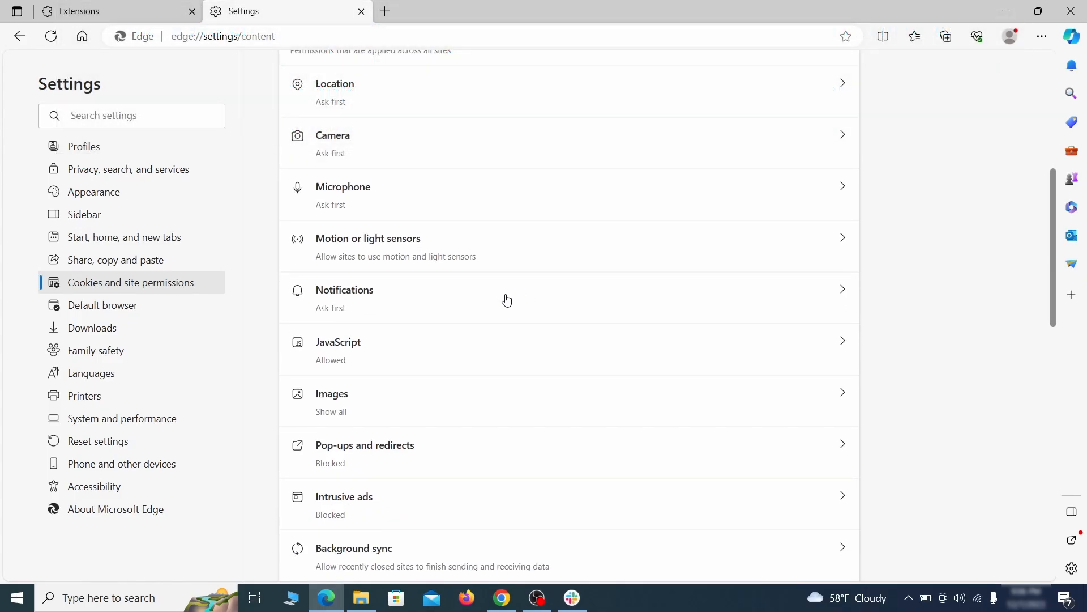
{"action": "left_click", "coordinate": [507, 300]}
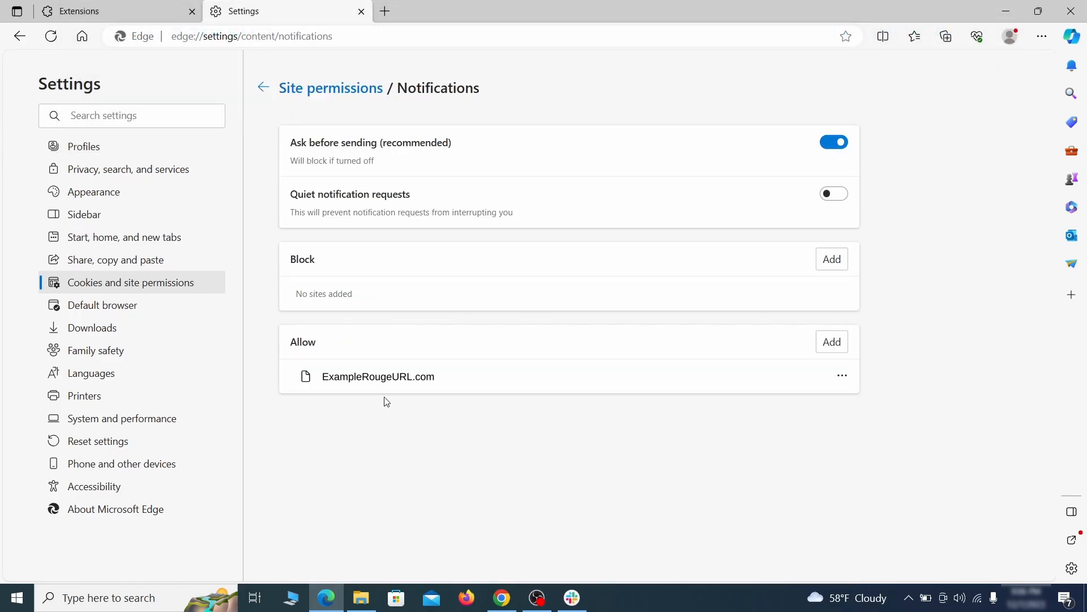
{"action": "left_click", "coordinate": [842, 375]}
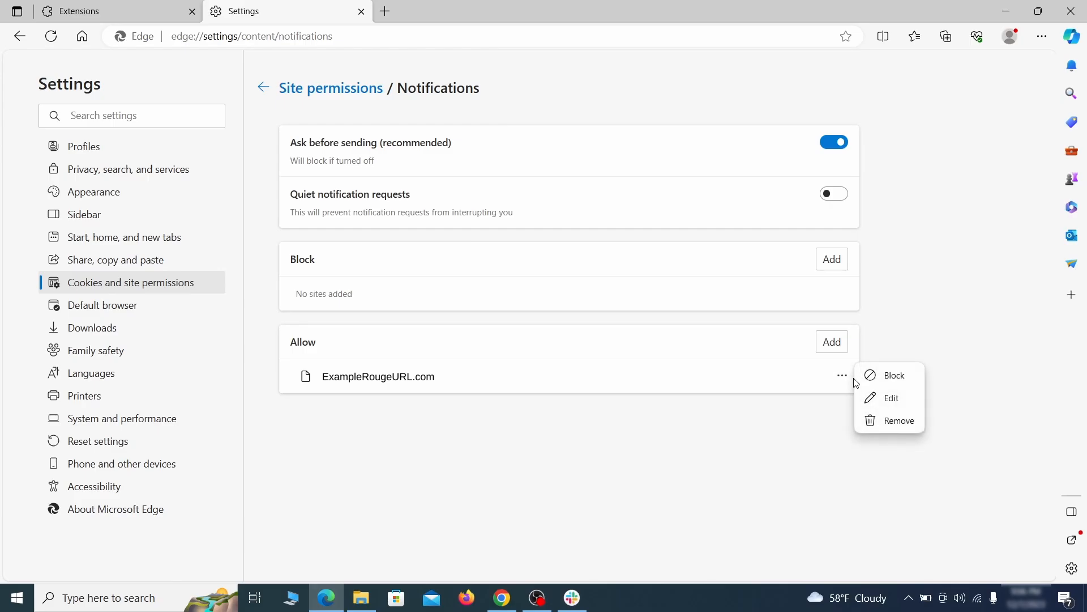
{"action": "left_click", "coordinate": [892, 422]}
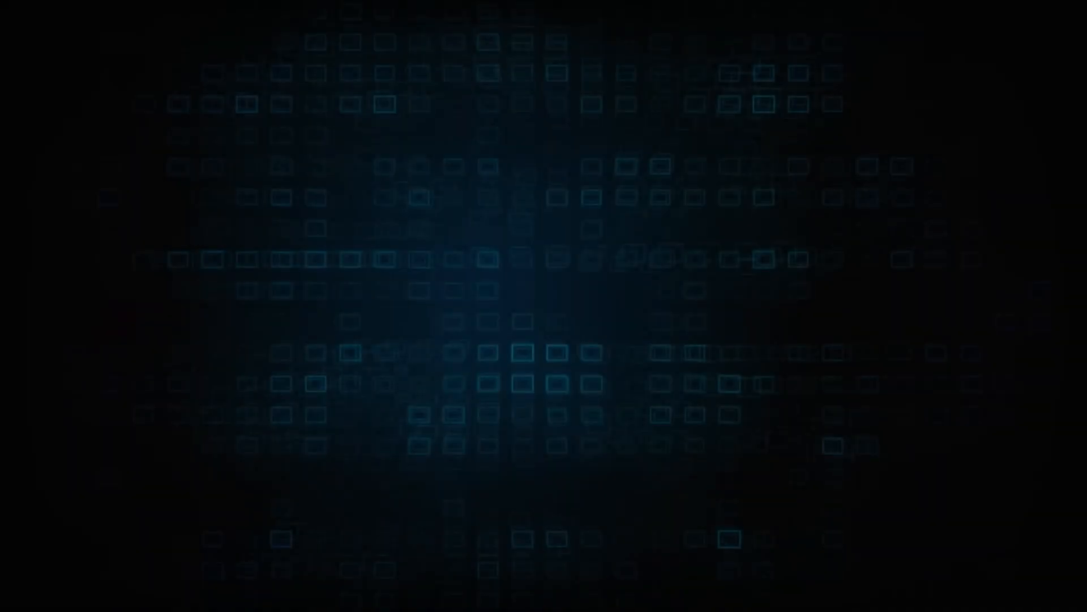